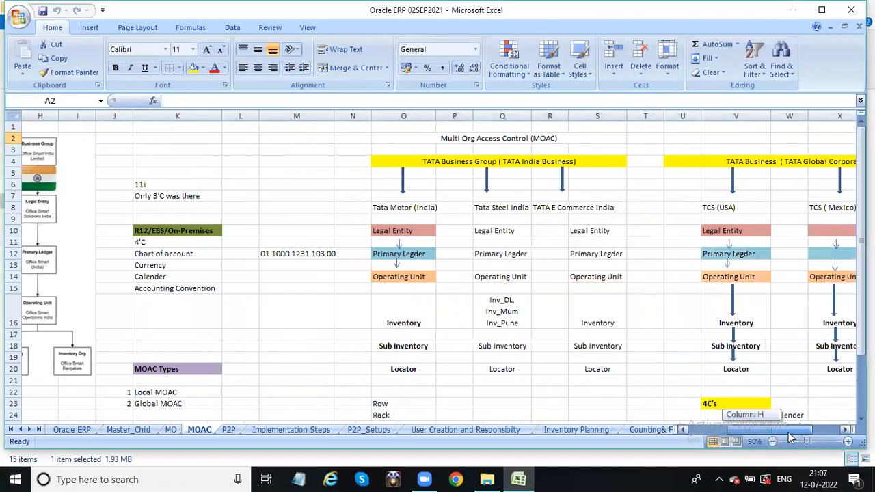
Check cells N16, Inventory O16 and Locator O20 on the MOAC sheet, then go to the MO sheet
left_click_drag(862, 240, 862, 129)
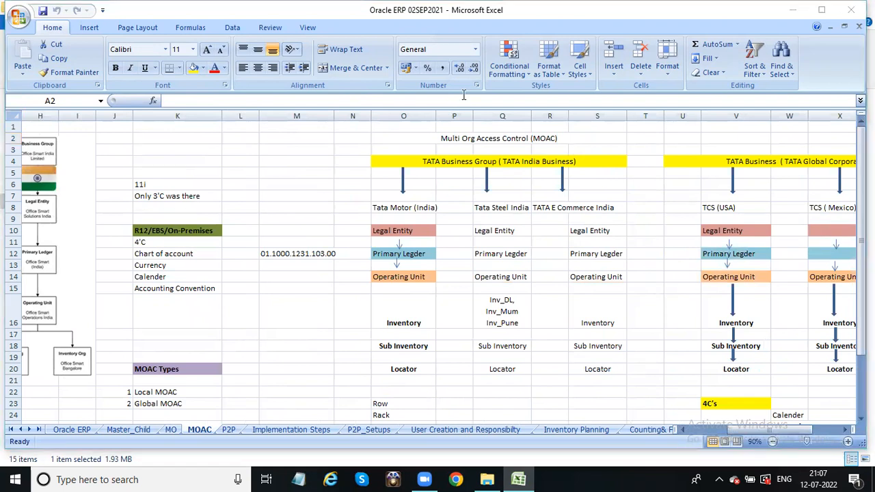
left_click(350, 311)
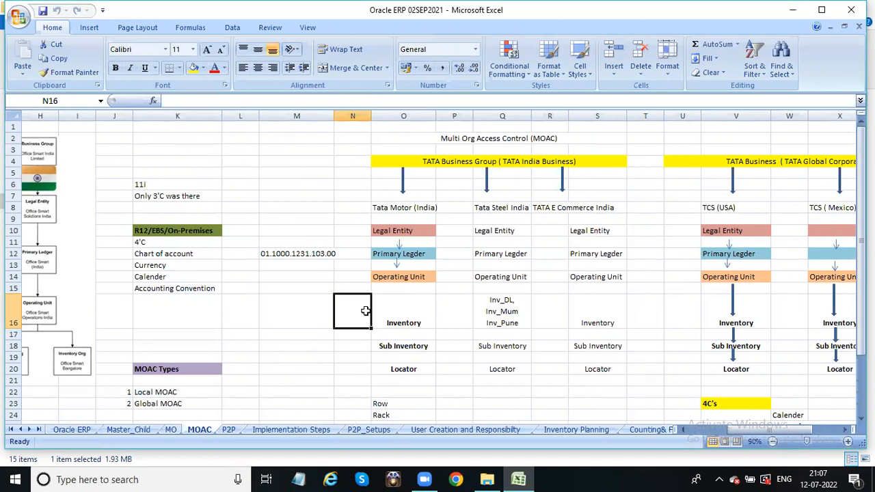
left_click(412, 315)
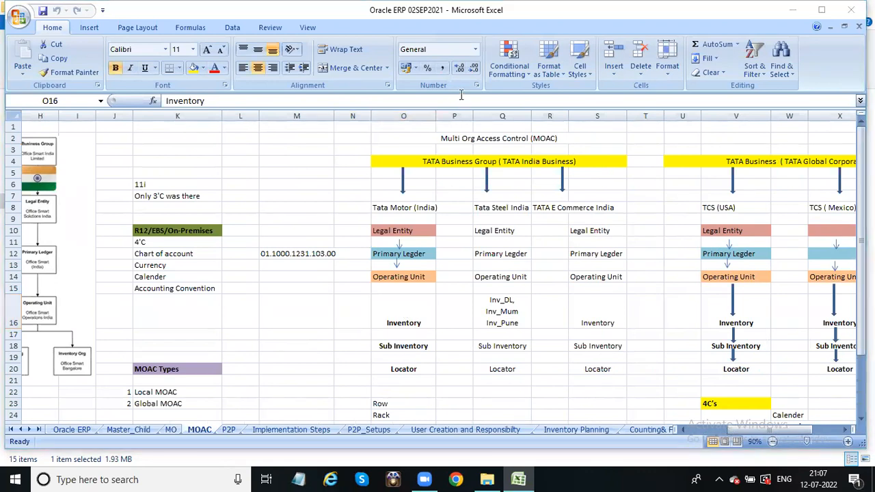
left_click(403, 369)
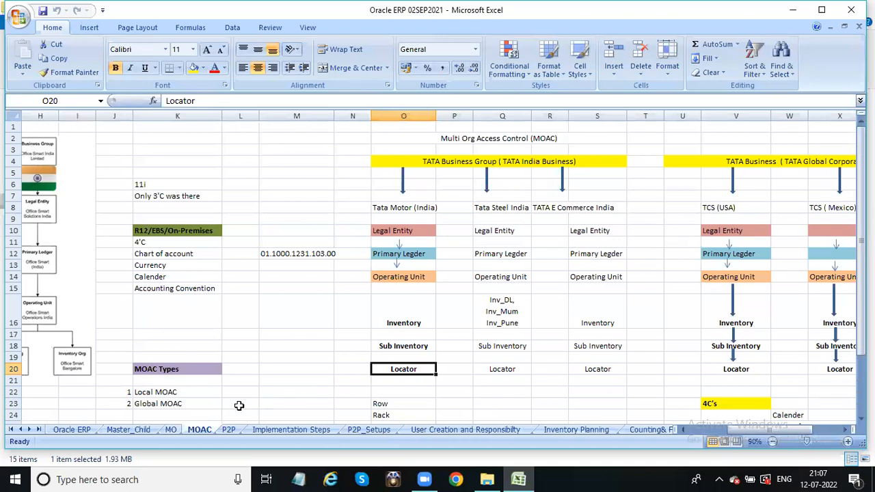
left_click(168, 430)
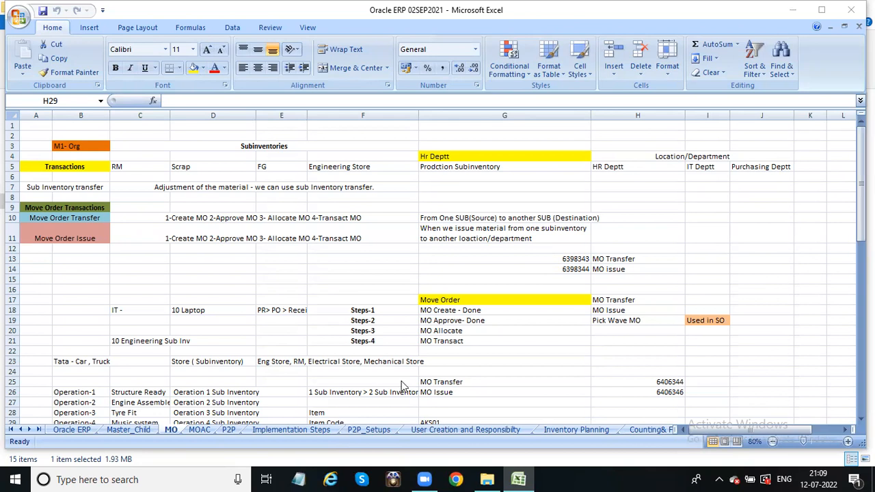
Launch mstsc from the Run box and connect to the remote server
key("super+r")
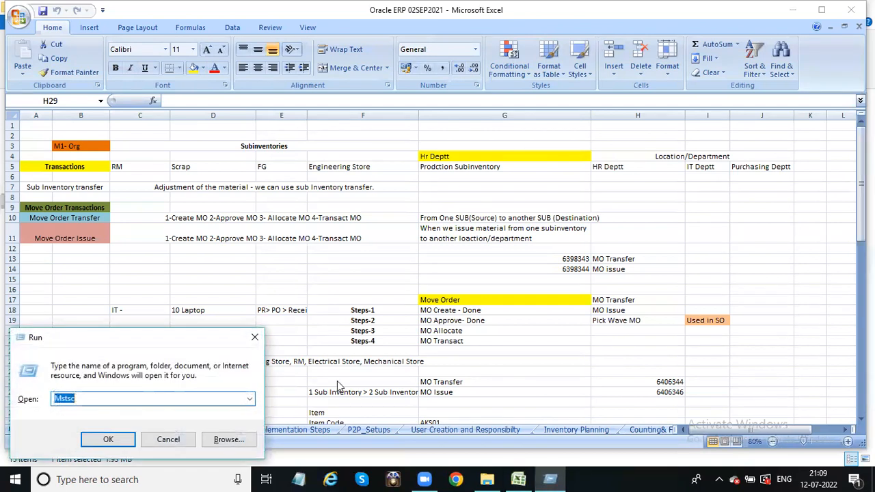
left_click(103, 440)
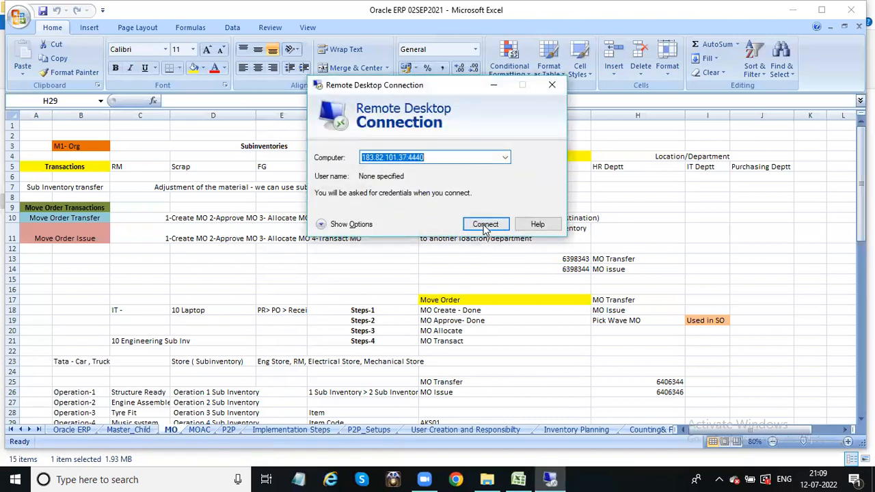
left_click(485, 225)
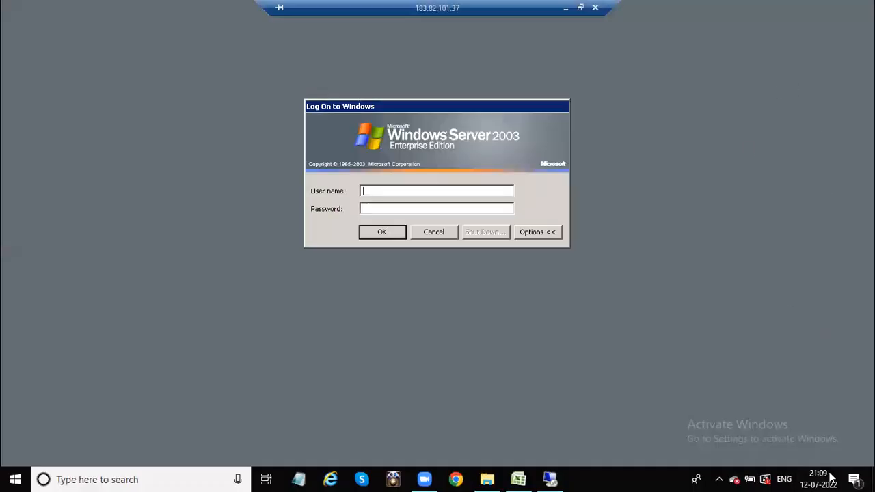
left_click(820, 478)
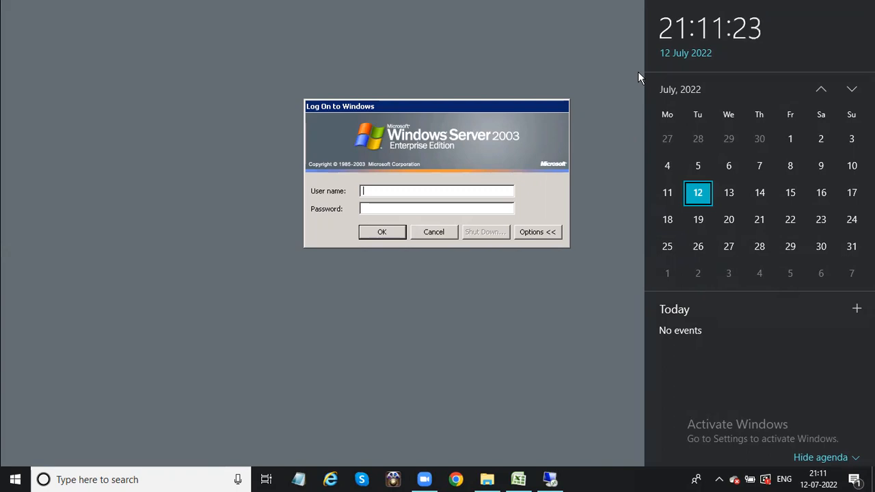
left_click(384, 190)
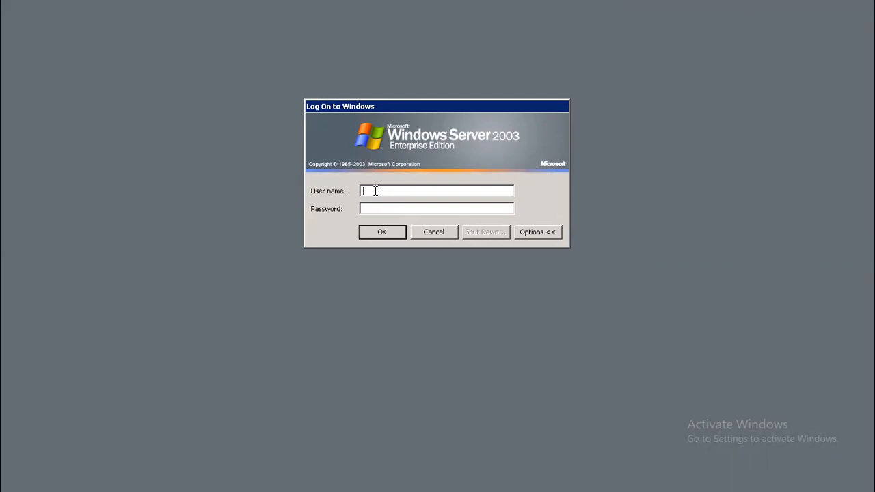
Log on to the server with the user name and password, then close Manage Your Server
type("A")
type("nmol")
key("Tab")
type("••••••")
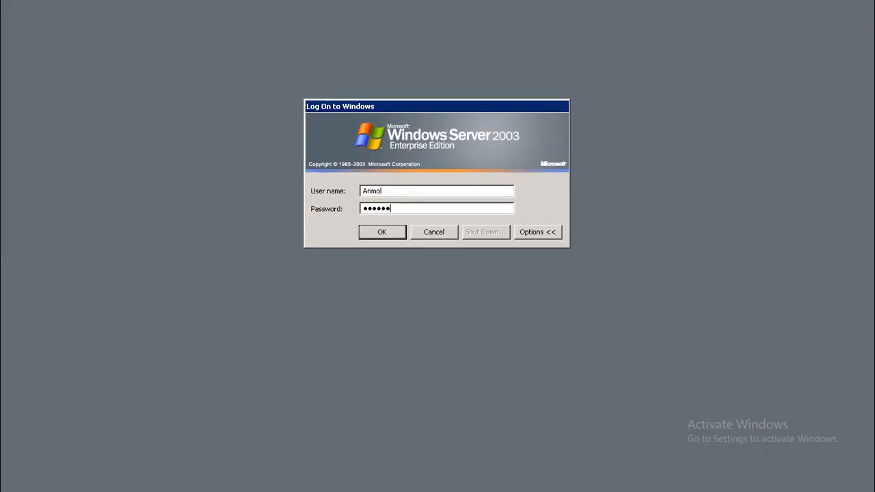
left_click(385, 233)
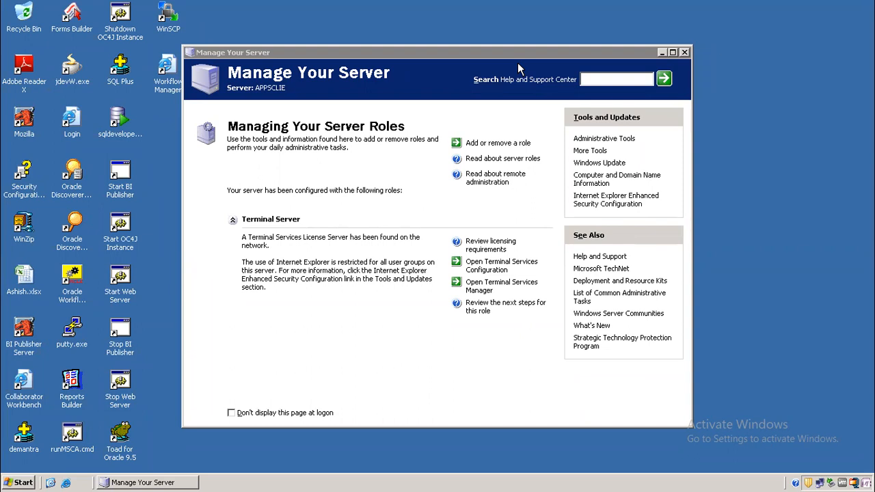
left_click(685, 52)
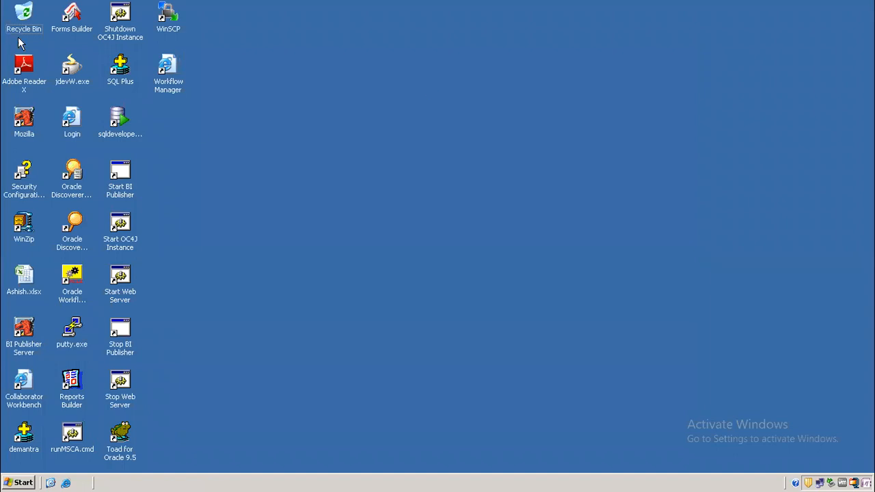
Open the Login desktop icon and sign in to Oracle with the operations user's credentials
double_click(73, 133)
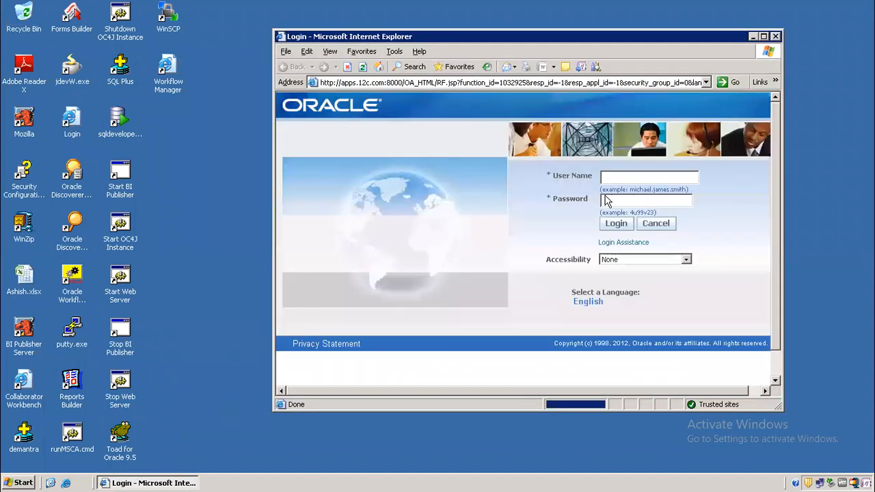
left_click(639, 177)
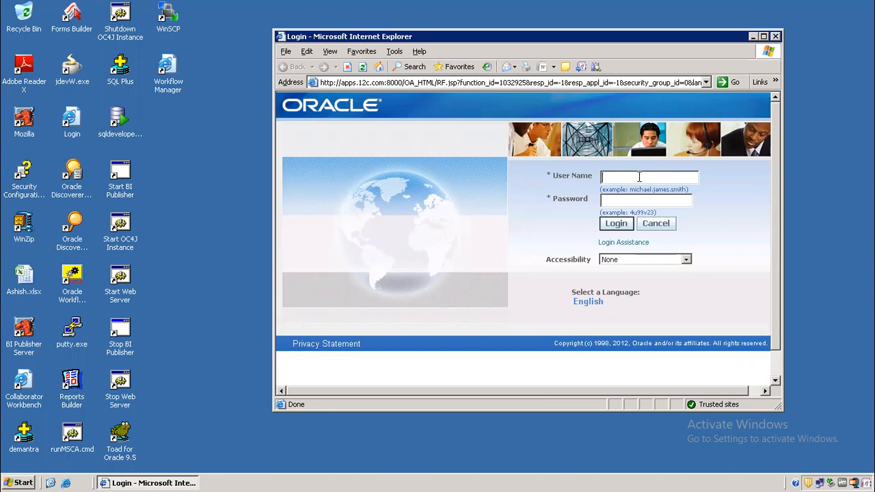
type("operationswelcome")
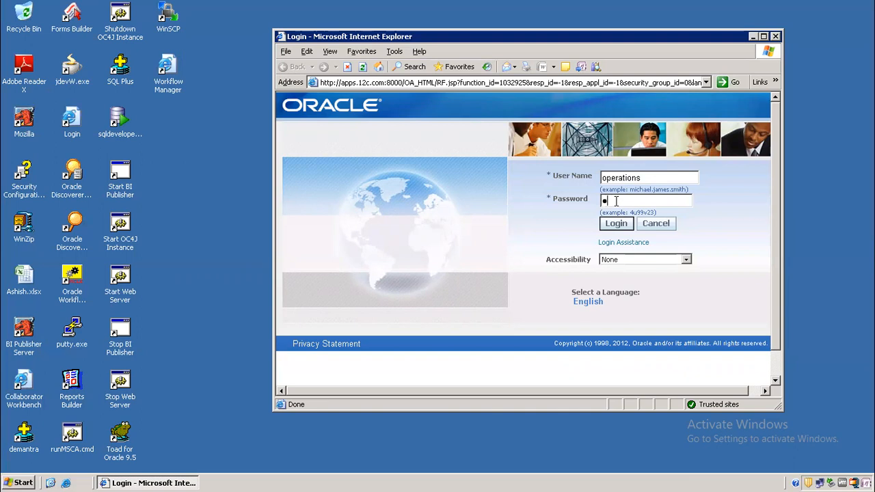
key("Return")
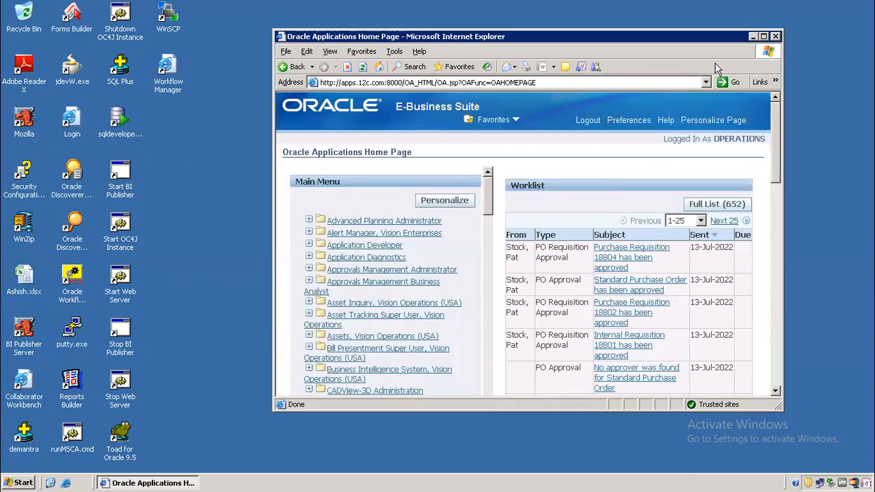
Maximize the browser, then open and close the Application Developer Profile form
left_click(763, 36)
left_click(82, 215)
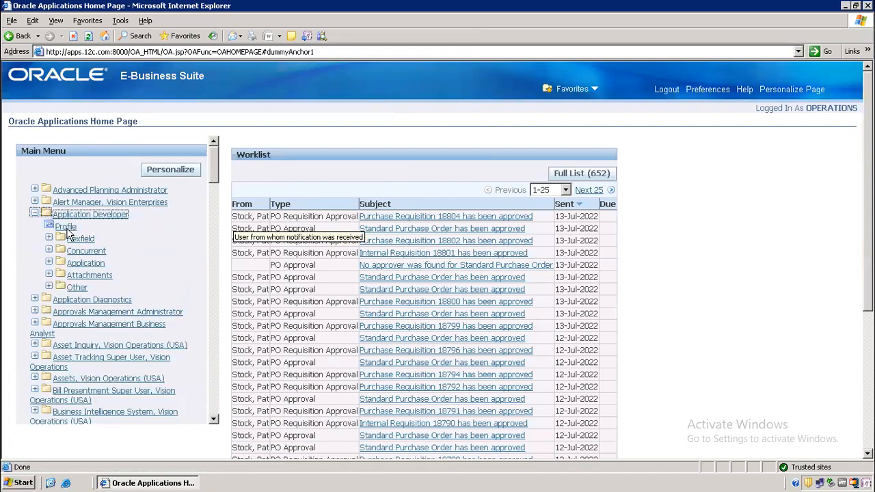
left_click(69, 231)
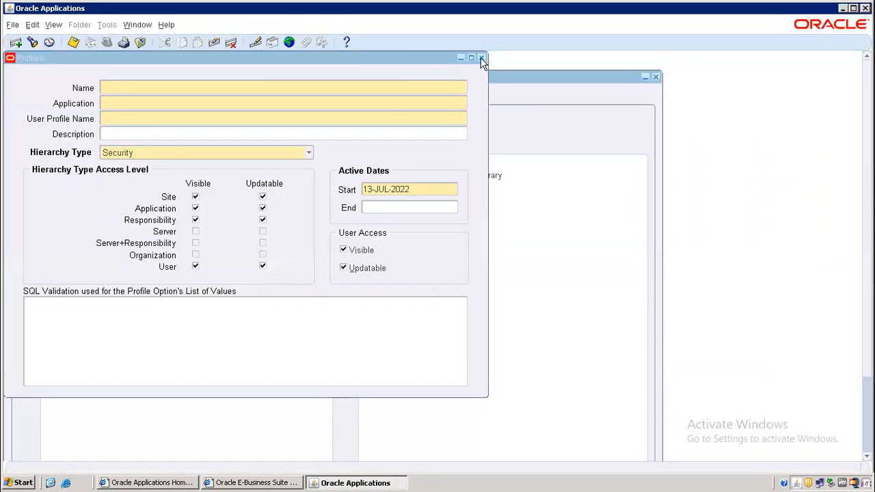
left_click(482, 58)
Switch responsibility, filtering the list with Inv% to find Inventory, Vision Operations (USA)
left_click(108, 43)
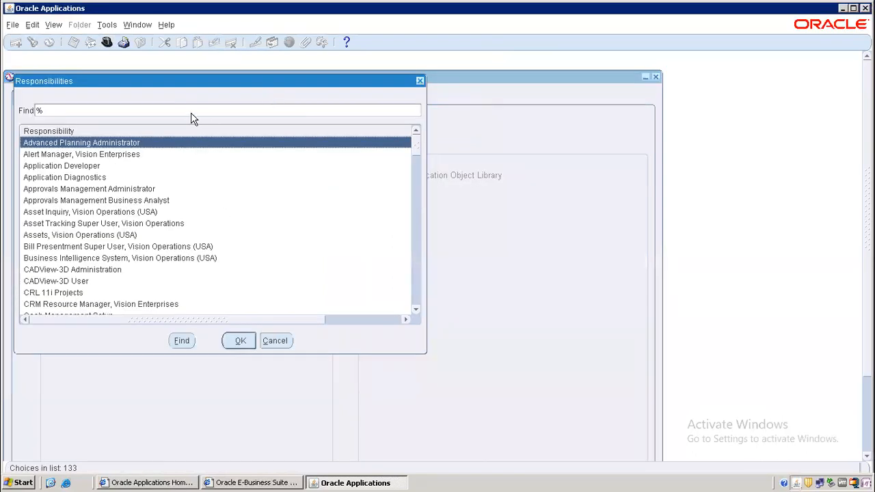
left_click(190, 111)
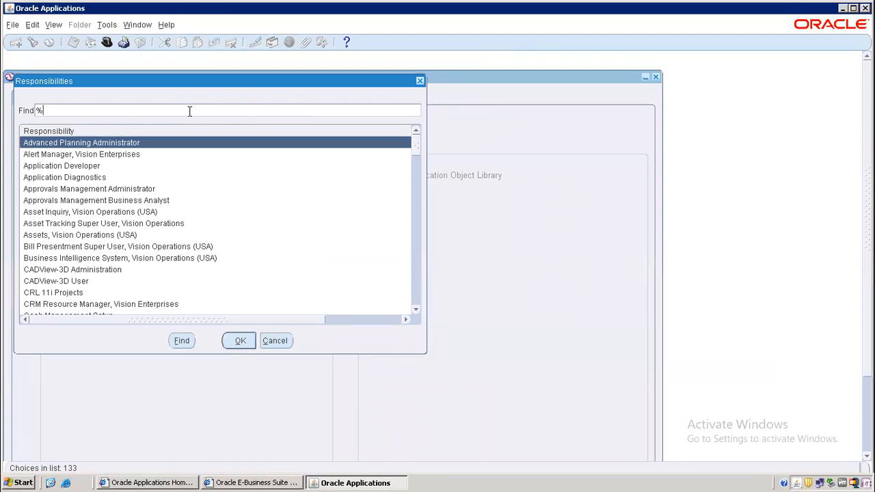
type("Inv%")
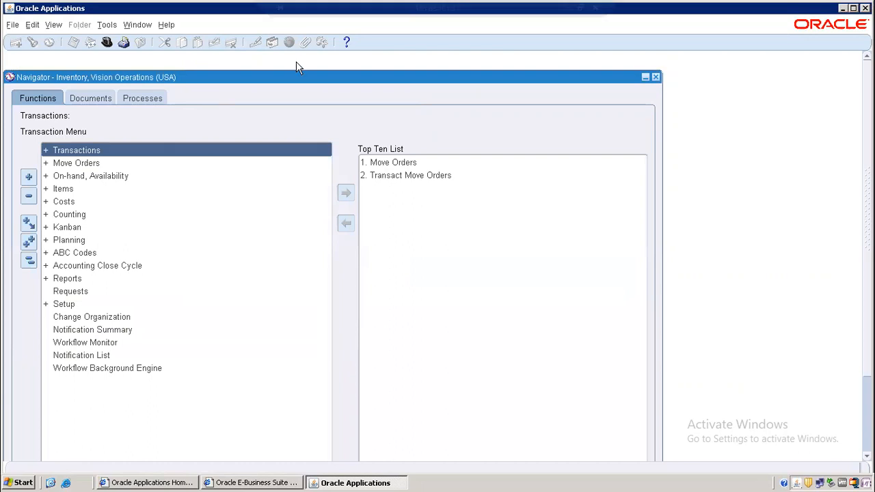
Open Miscellaneous Transaction for organization M1 Seattle Manufacturing
double_click(79, 151)
left_click(92, 203)
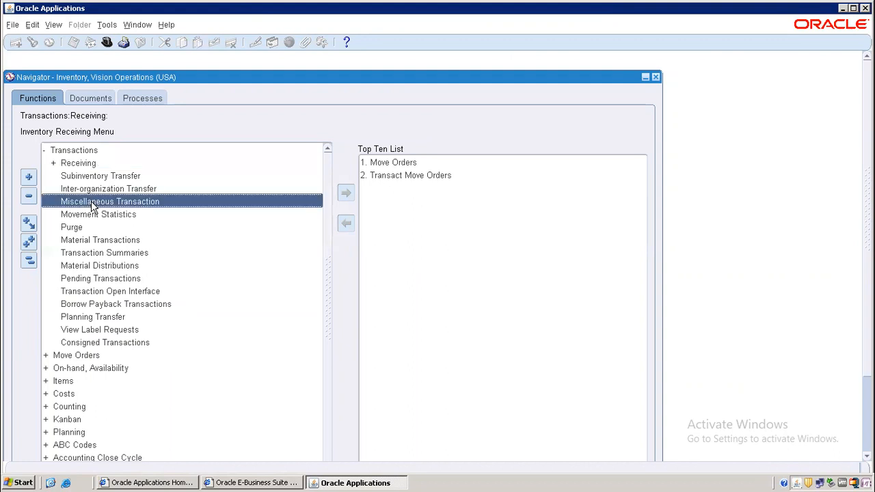
double_click(102, 205)
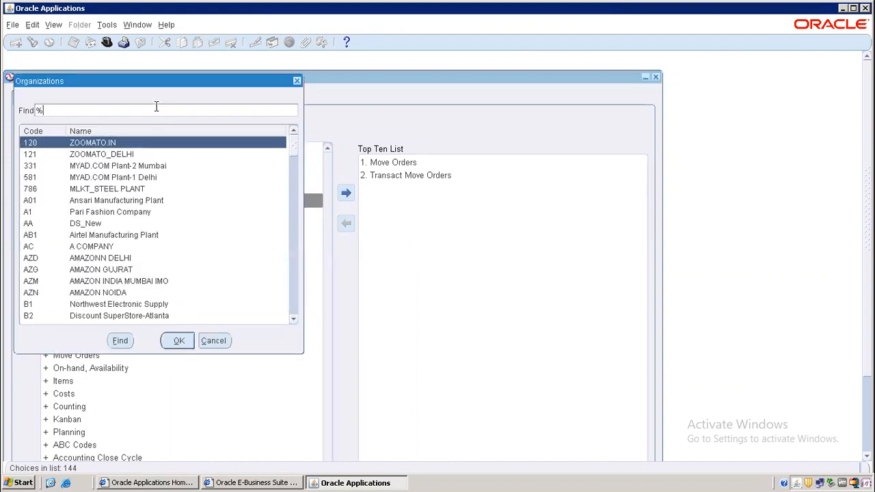
type("M1%")
key("Return")
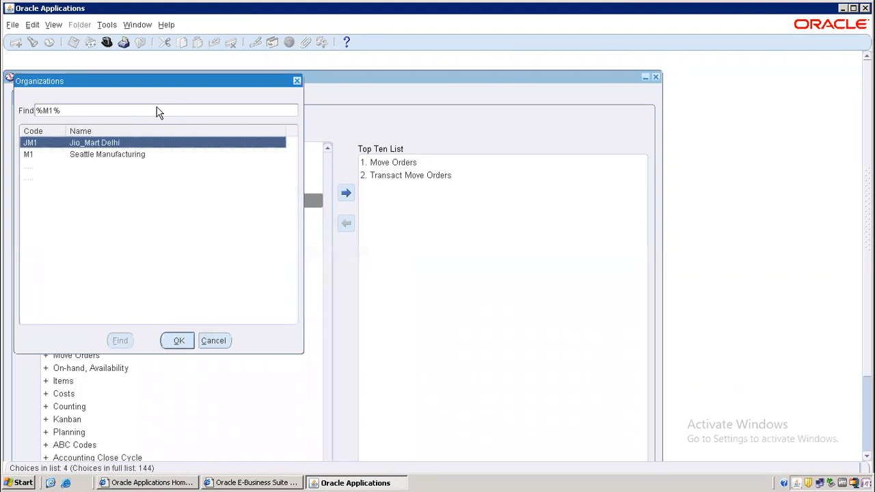
double_click(117, 155)
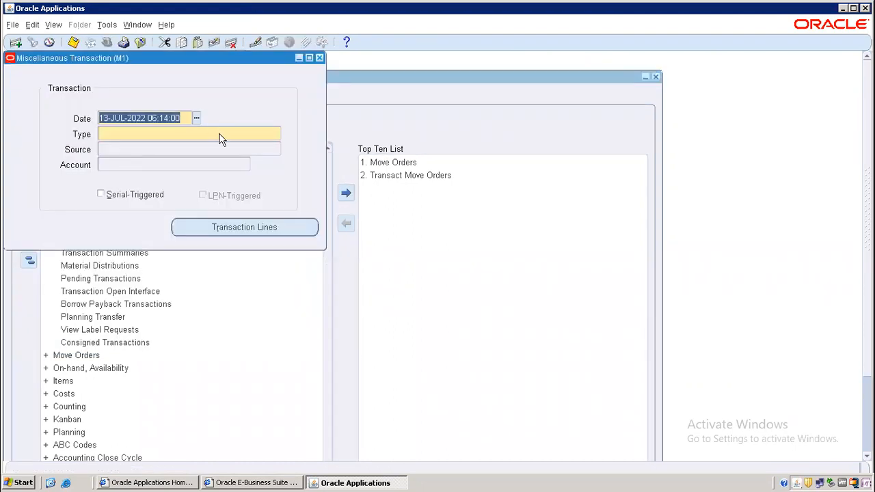
Set the transaction type to Miscellaneous receipt
type("%")
key("Tab")
type("Mis")
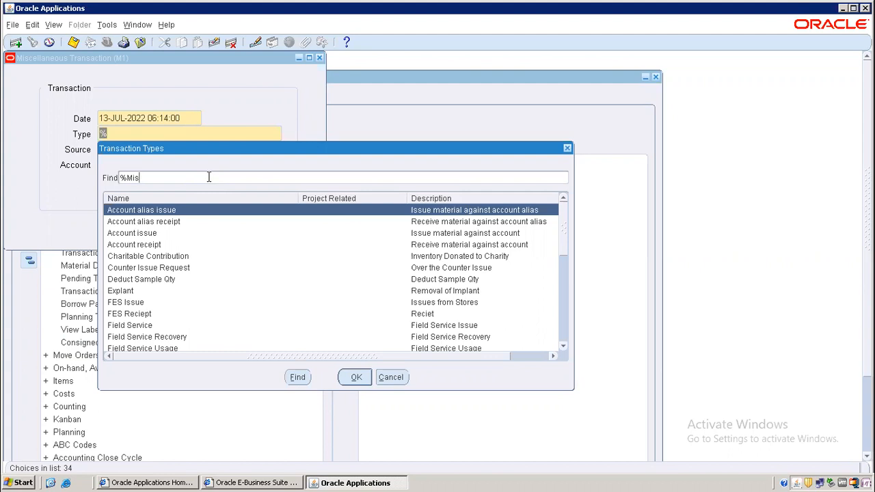
type("c")
key("Return")
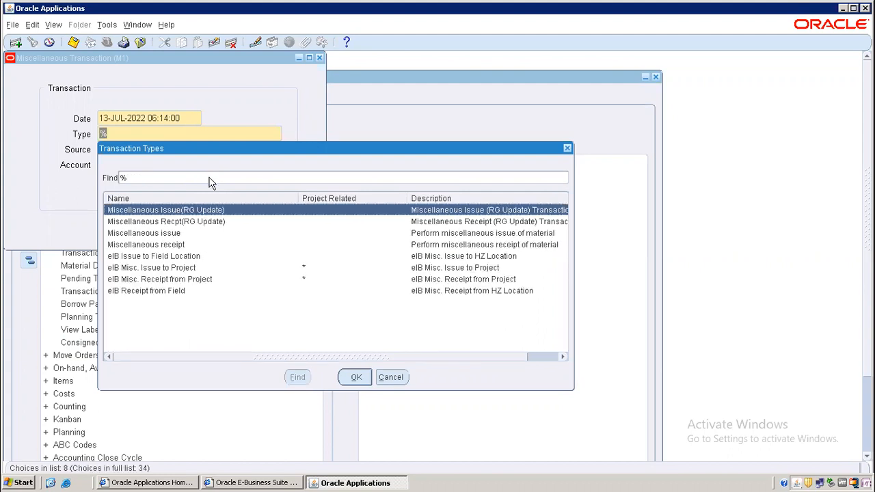
double_click(168, 245)
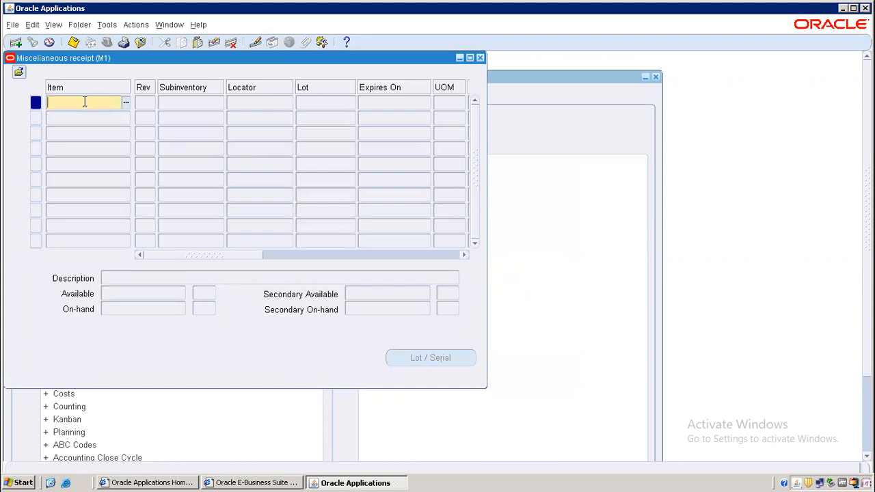
Search the Item field for ANM% and dismiss the Reduction Criteria prompt
type("ANM%")
key("Tab")
left_click(276, 483)
left_click(335, 483)
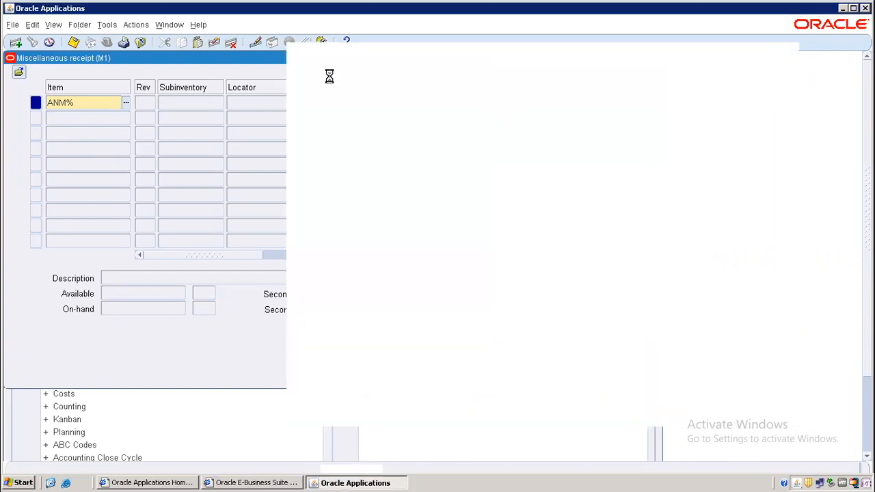
left_click(441, 339)
Correct the item pattern to AN% and choose AN001 Ear buds (noise)
left_click(85, 104)
key("BackSpace")
key("BackSpace")
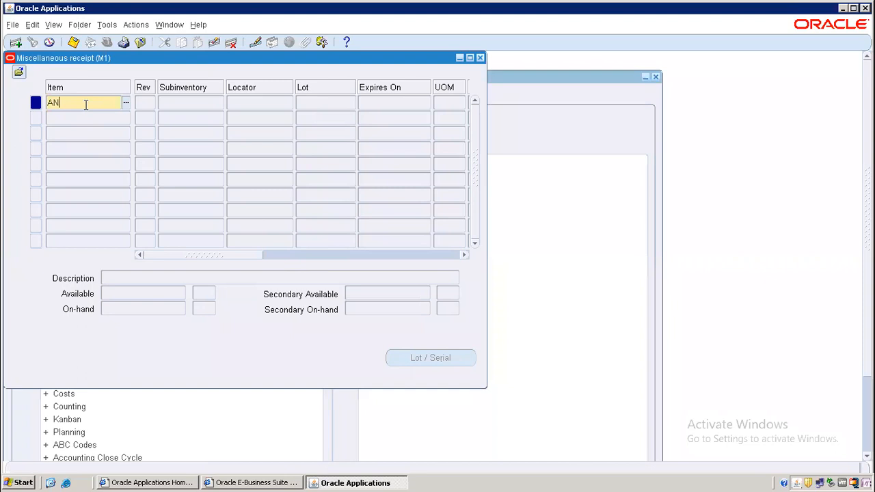
type("%")
key("Tab")
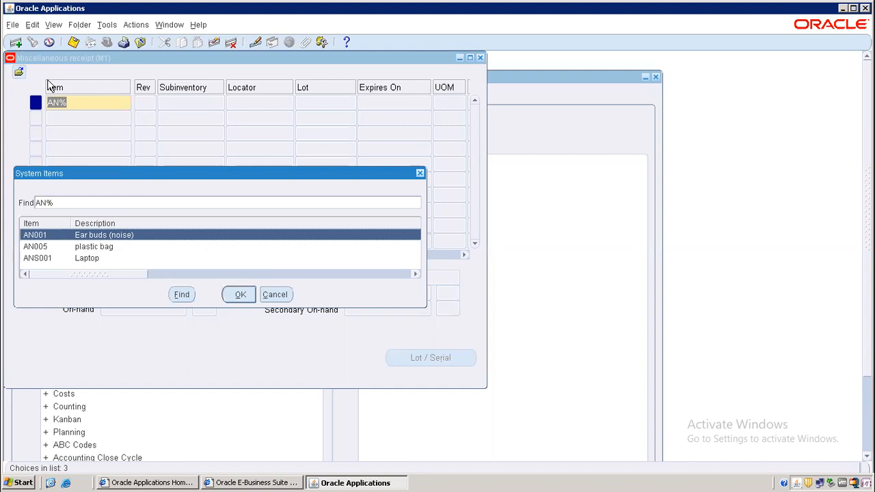
left_click(251, 296)
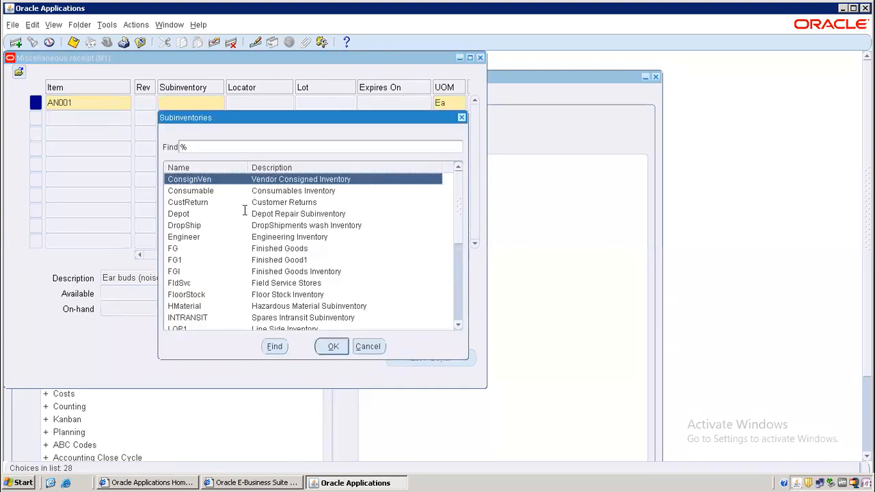
Set the receipt line's subinventory to Stores with quantity 1000
left_click(183, 212)
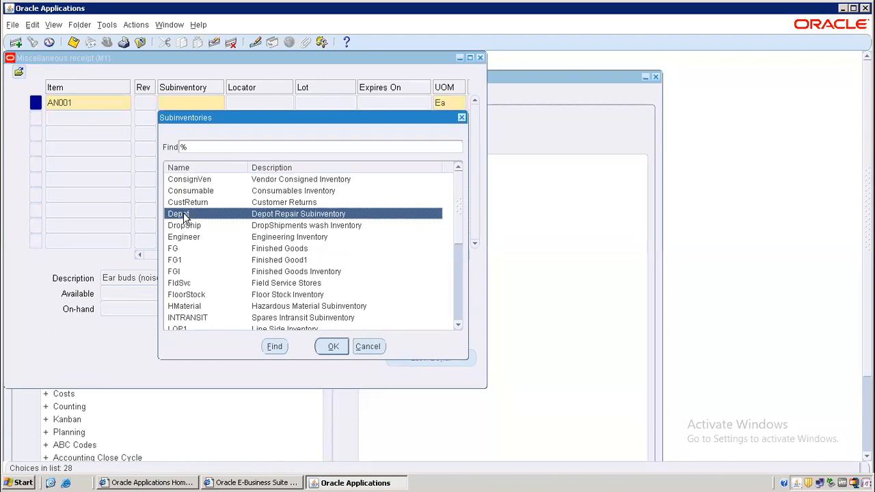
left_click_drag(461, 211, 464, 314)
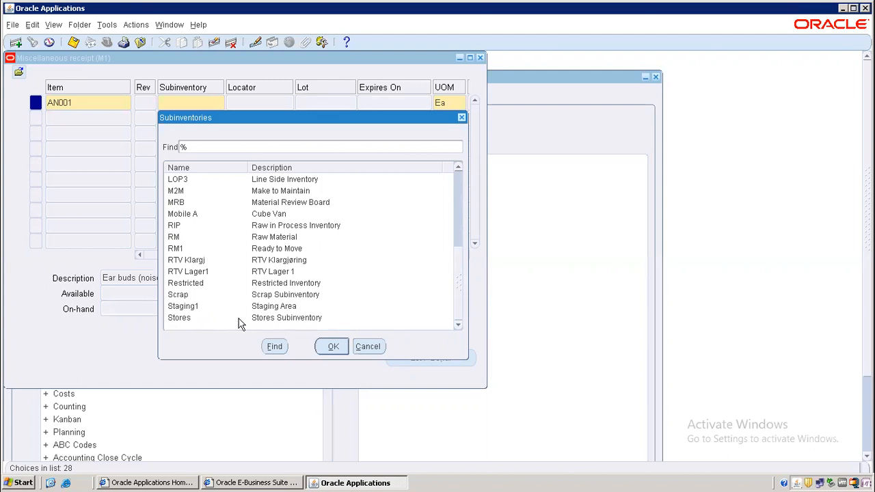
left_click(177, 320)
double_click(176, 321)
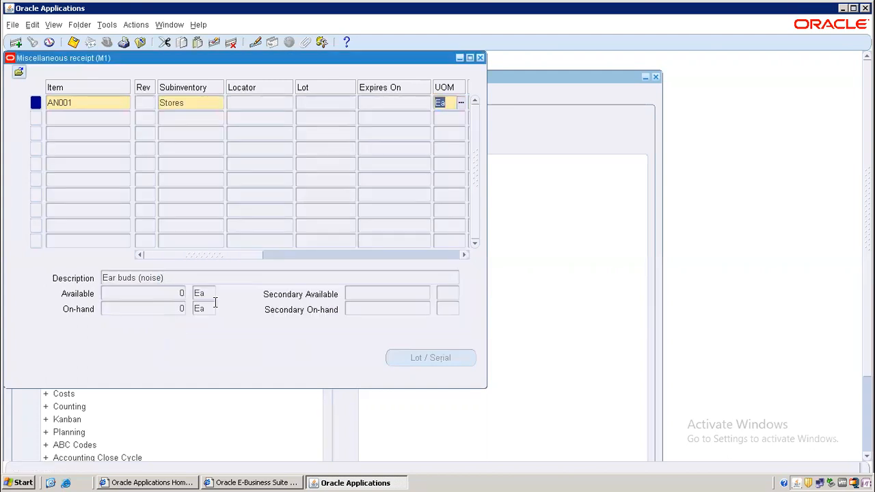
key("Tab")
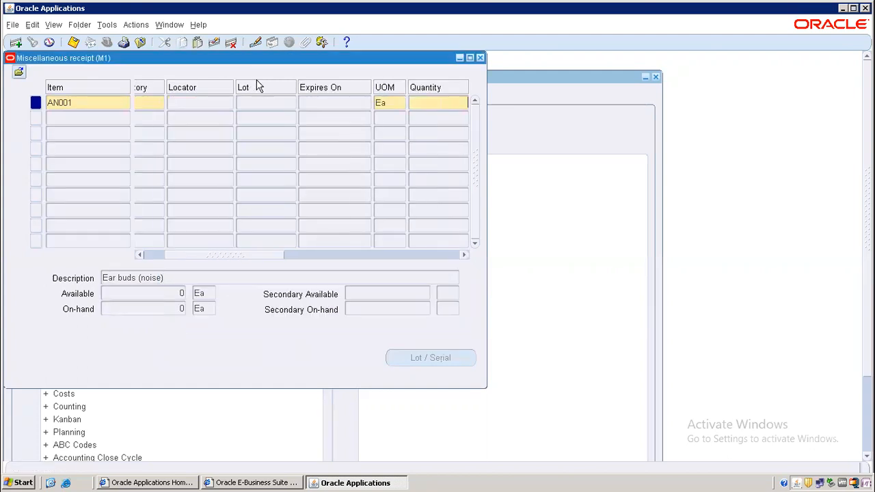
type("1000")
Charge the line to account 01-000-1210 and save the receipt
key("Tab")
key("ctrl+l")
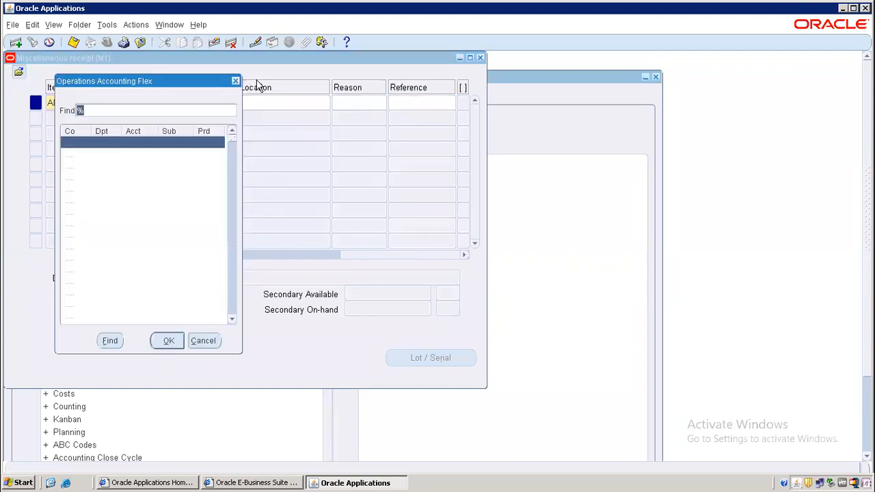
key("Down")
key("Down")
key("Down")
key("Down")
key("Down")
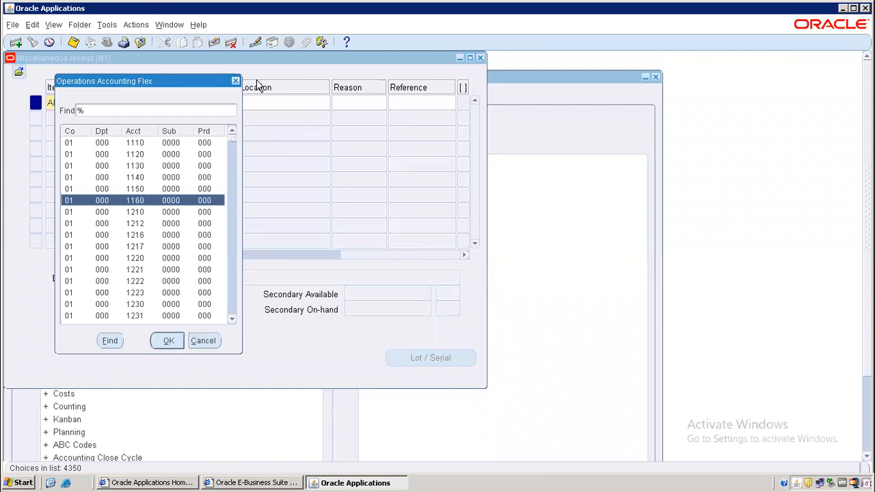
key("Down")
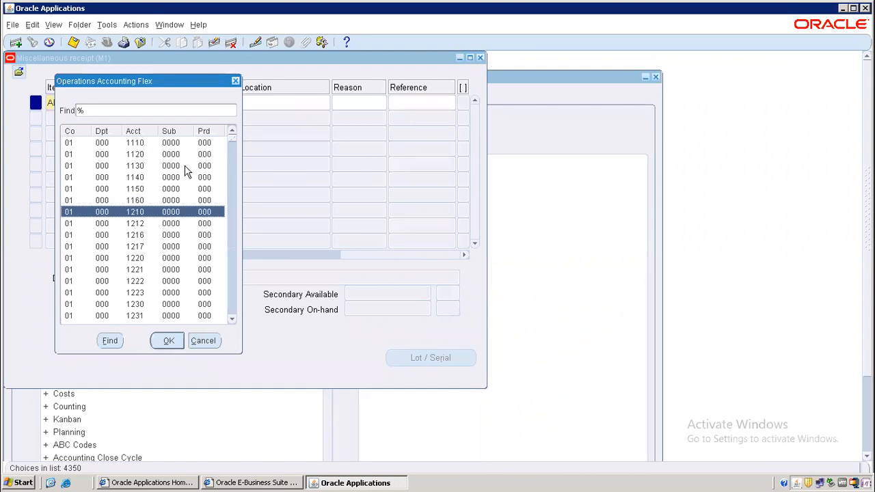
key("Return")
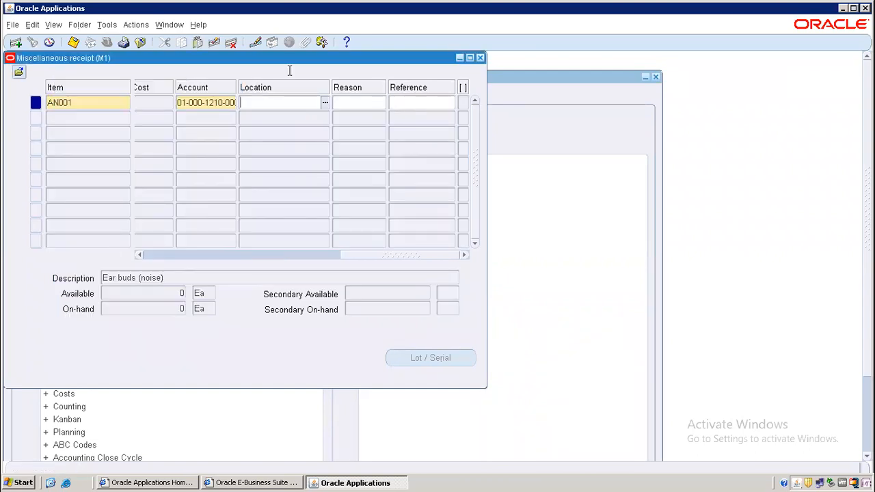
left_click(73, 42)
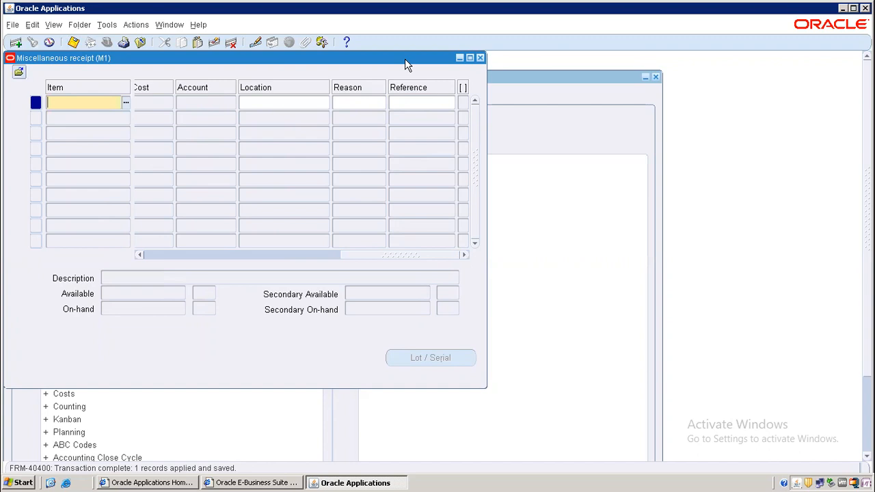
Close the receipt forms and open On-hand, Availability > On-hand Quantity
left_click(480, 57)
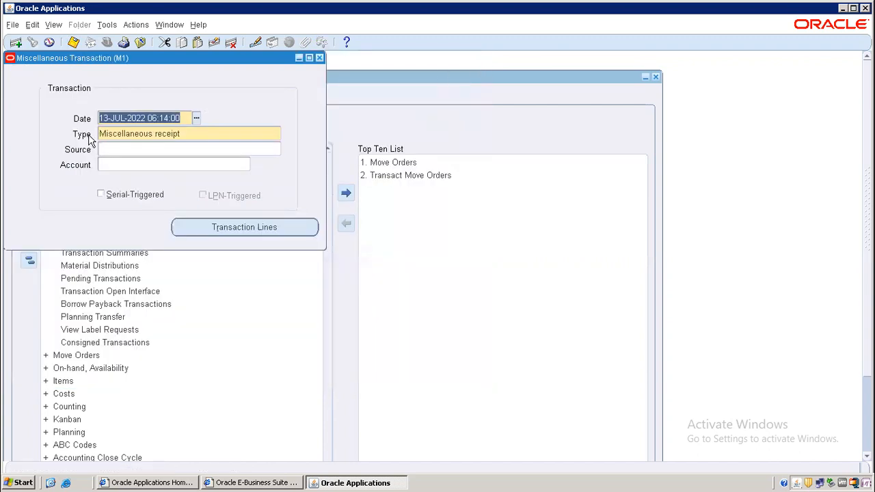
left_click(319, 58)
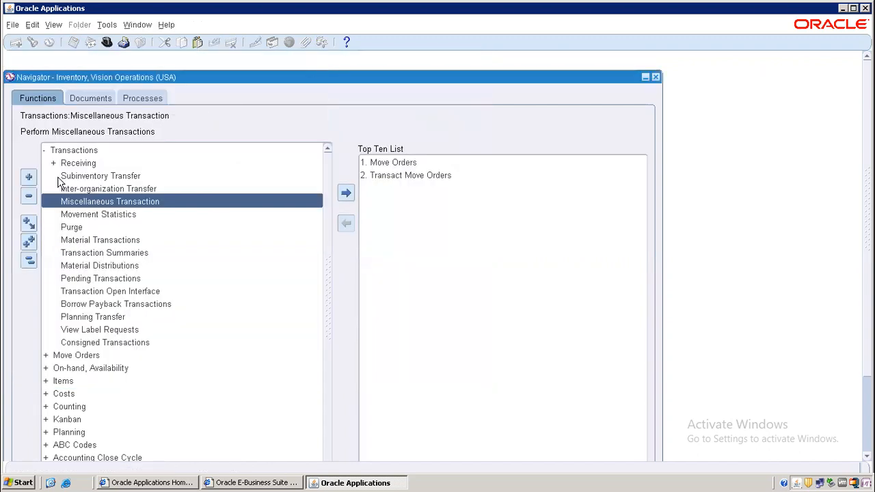
left_click(29, 260)
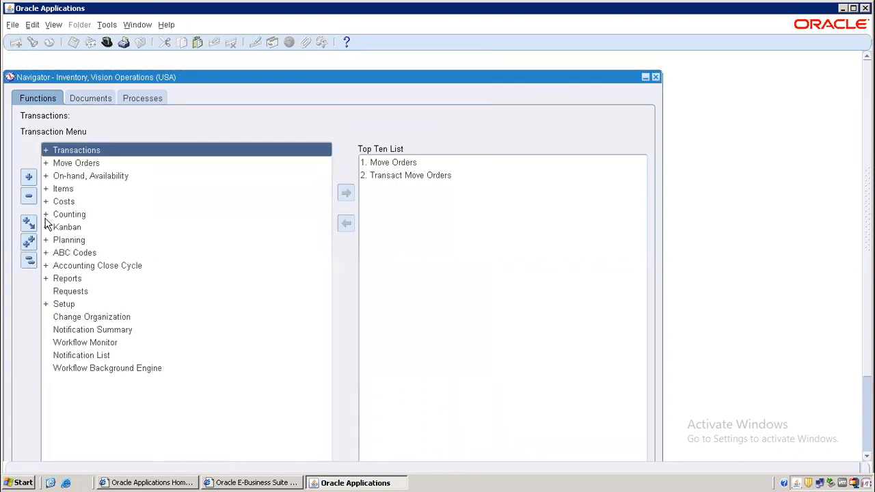
double_click(94, 179)
left_click(96, 190)
double_click(95, 189)
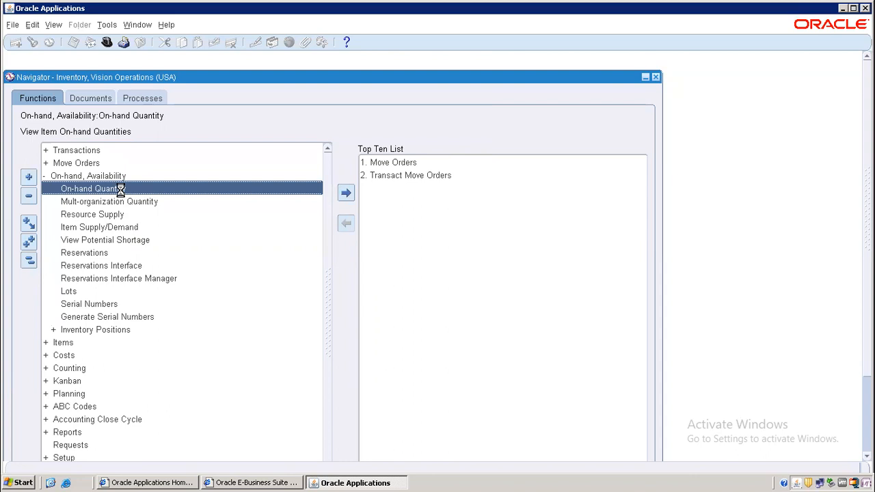
Run a detailed on-hand query for item AN001
left_click(176, 226)
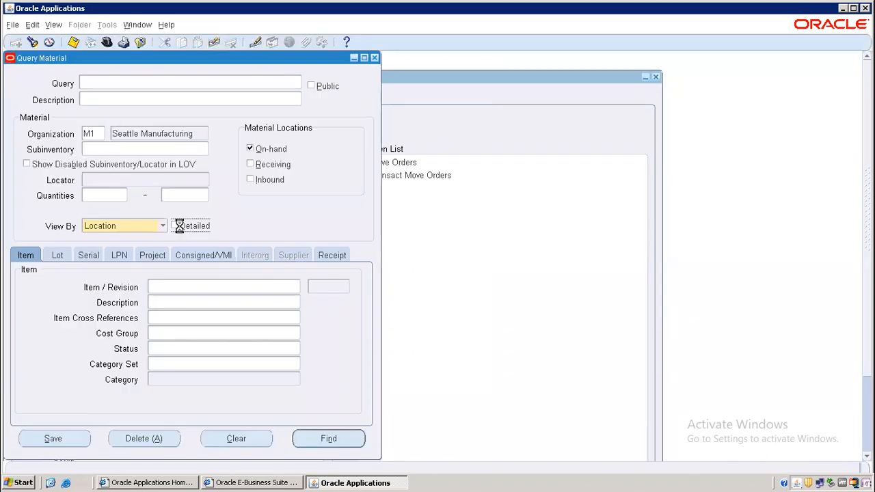
left_click(192, 283)
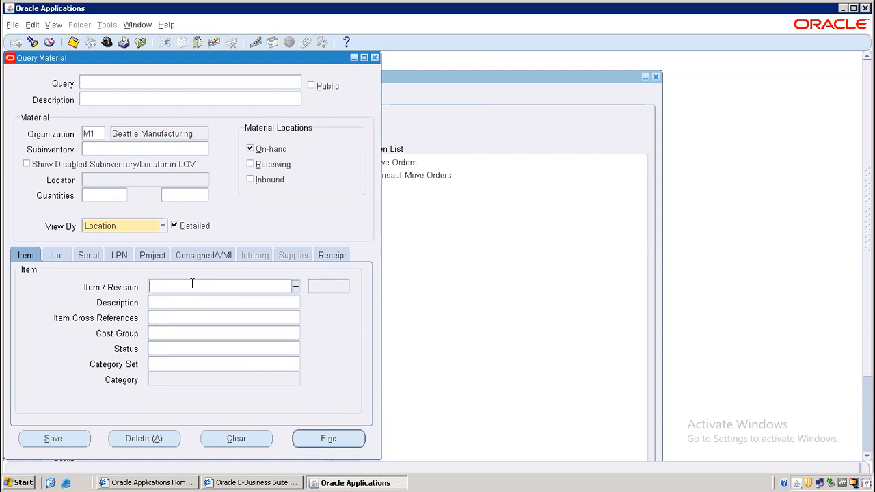
left_click(127, 152)
left_click(169, 287)
type("AN")
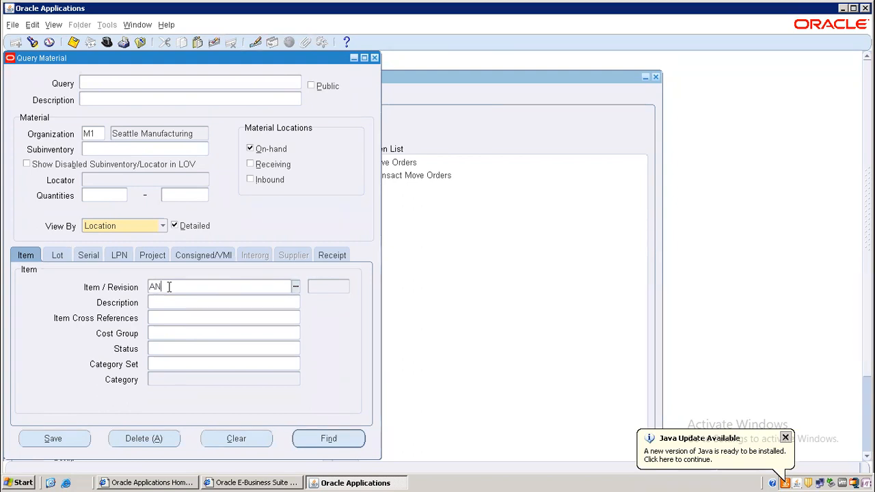
type("%")
key("Tab")
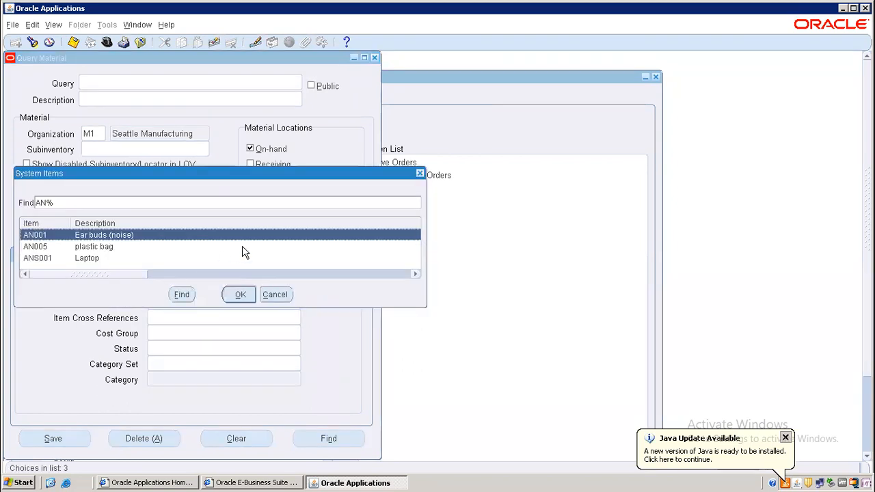
key("Return")
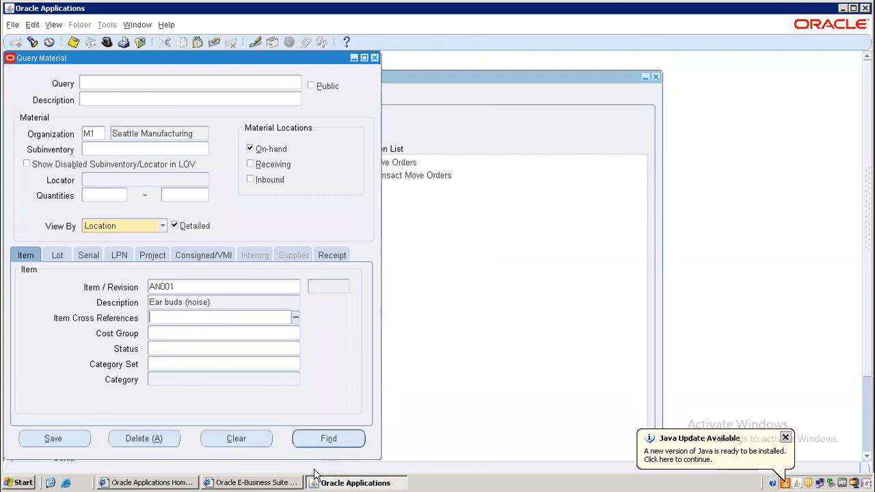
left_click(329, 441)
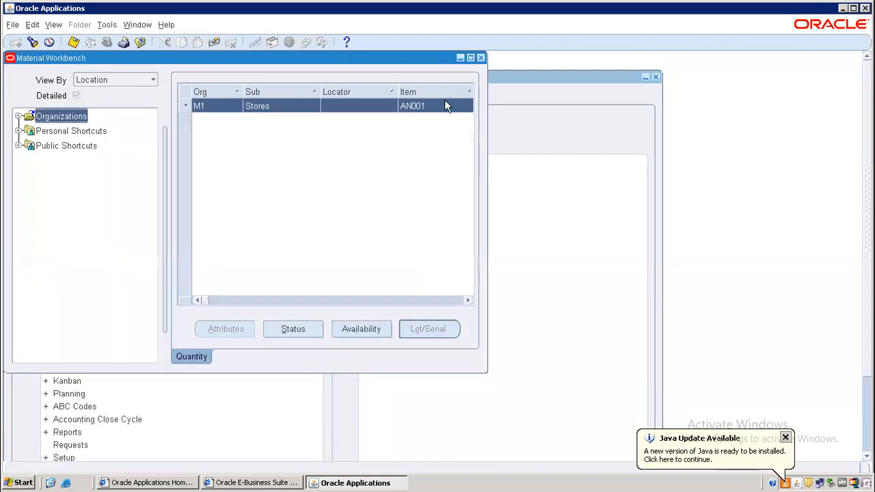
Maximize the Material Workbench to confirm 1000 Ea of AN001 in Stores, then close it
left_click(470, 58)
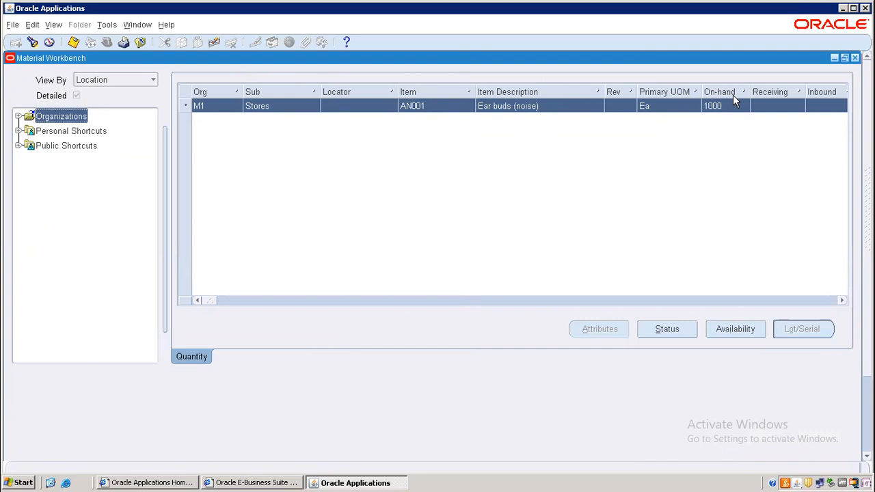
left_click(855, 59)
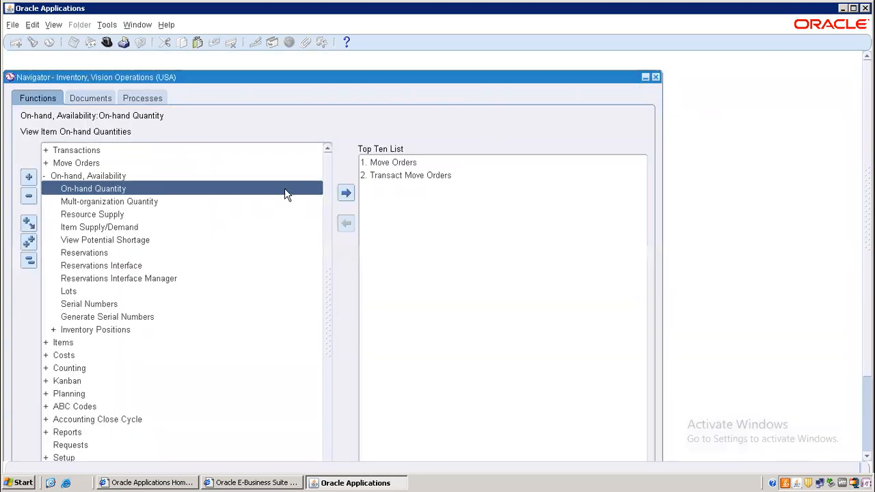
Expand Transactions in the Navigator, then collapse the whole function tree to its top level
double_click(78, 153)
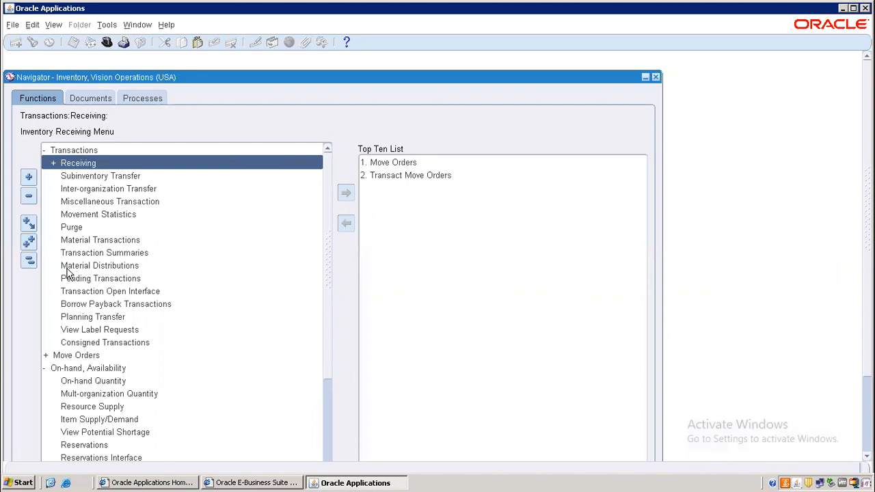
left_click(28, 261)
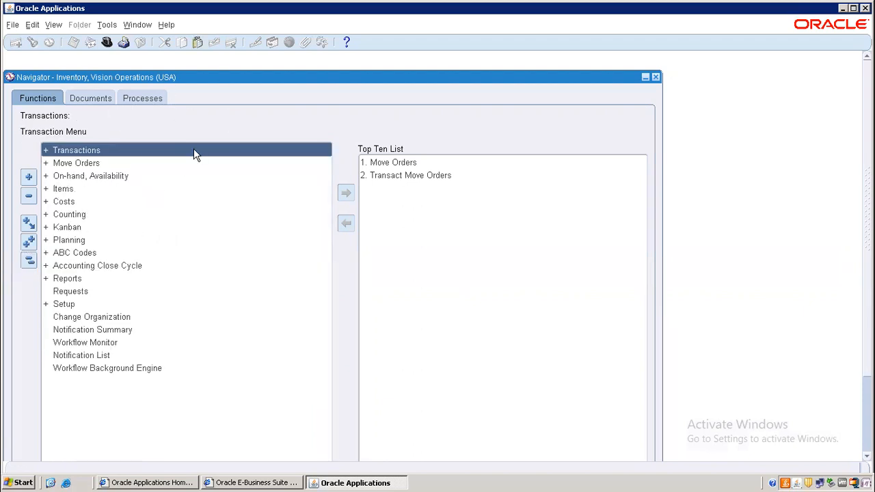
Open the Miscellaneous Transaction form and set the type to Miscellaneous issue using Mis%Issue%
double_click(93, 149)
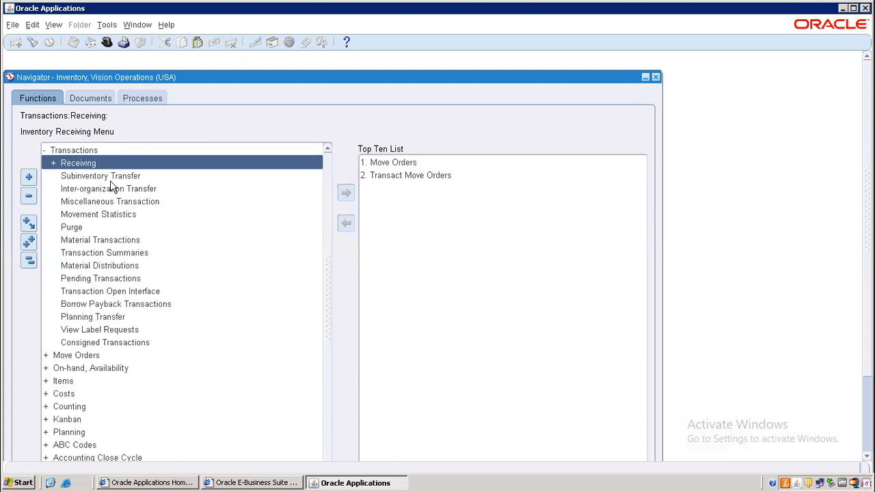
double_click(120, 202)
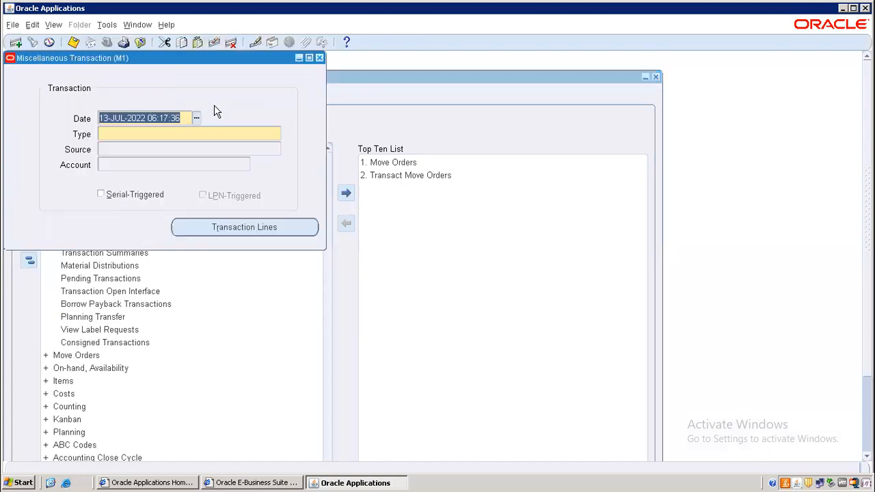
left_click(190, 133)
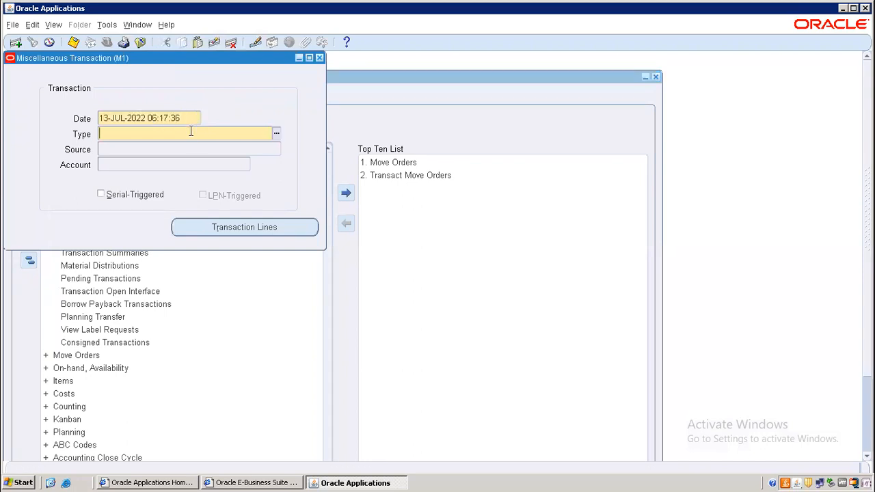
type("Mis%Issue%")
key("Tab")
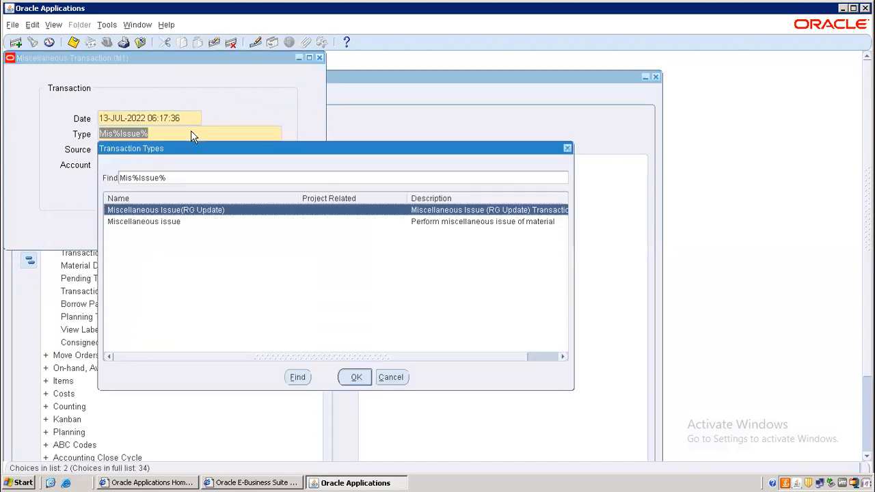
double_click(164, 224)
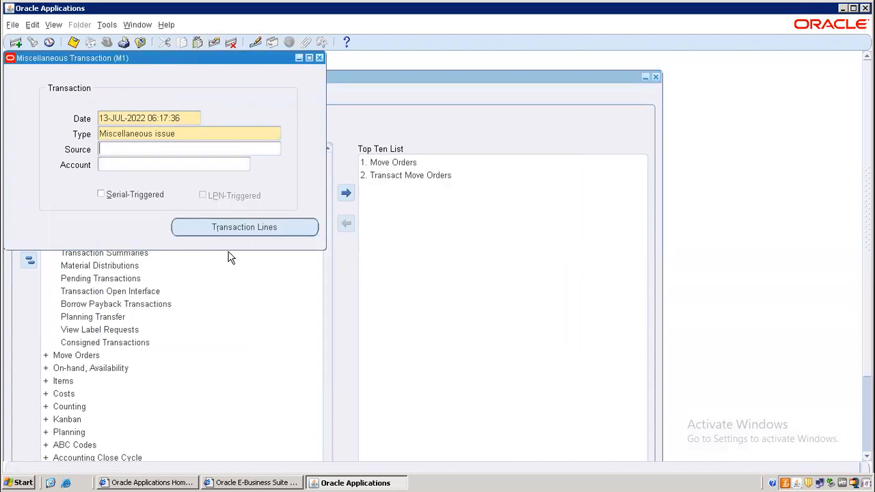
Add an issue line for item AN001 from the Stores subinventory, showing 1000 available
left_click(244, 227)
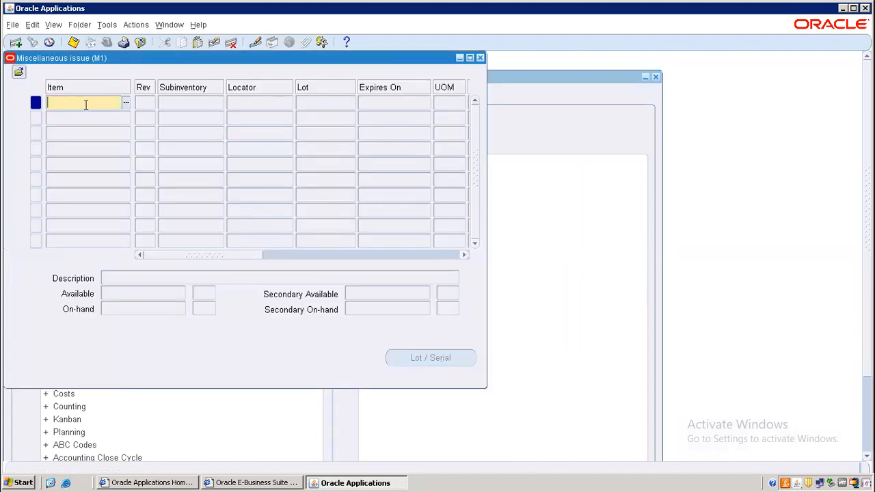
type("An001")
key("BackSpace")
type("N001")
key("Tab")
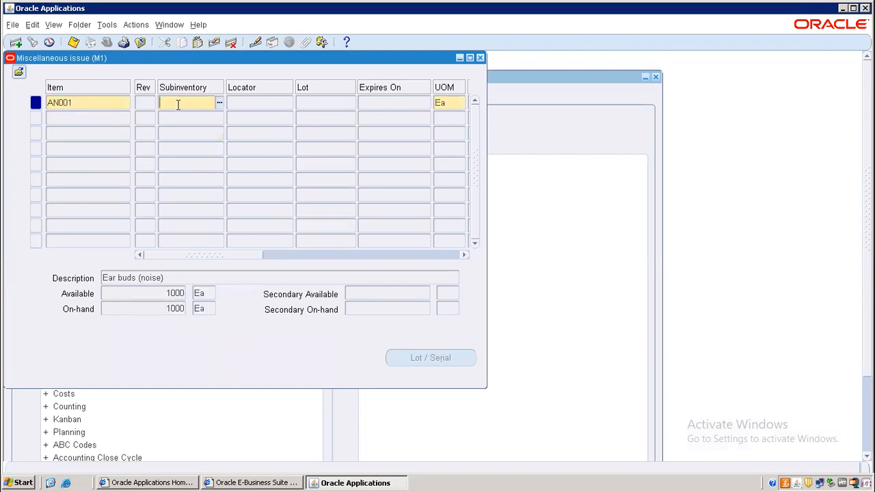
key("ctrl+l")
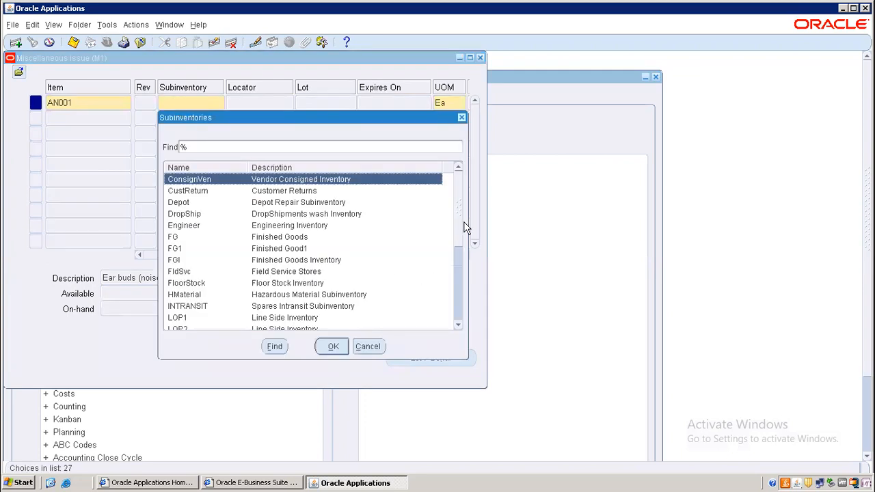
left_click(464, 247)
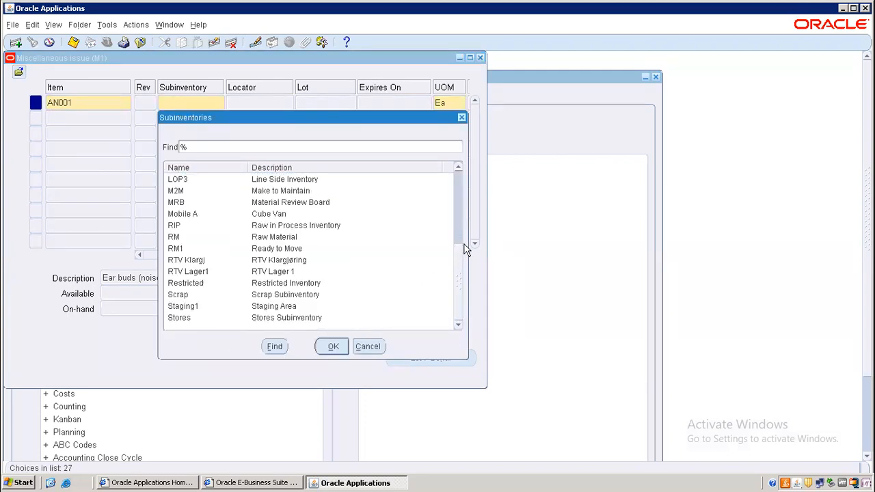
double_click(194, 321)
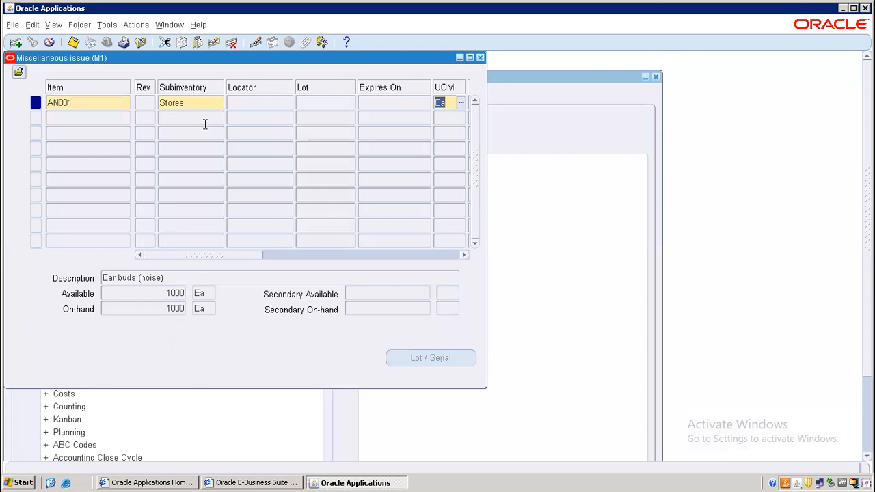
key("Tab")
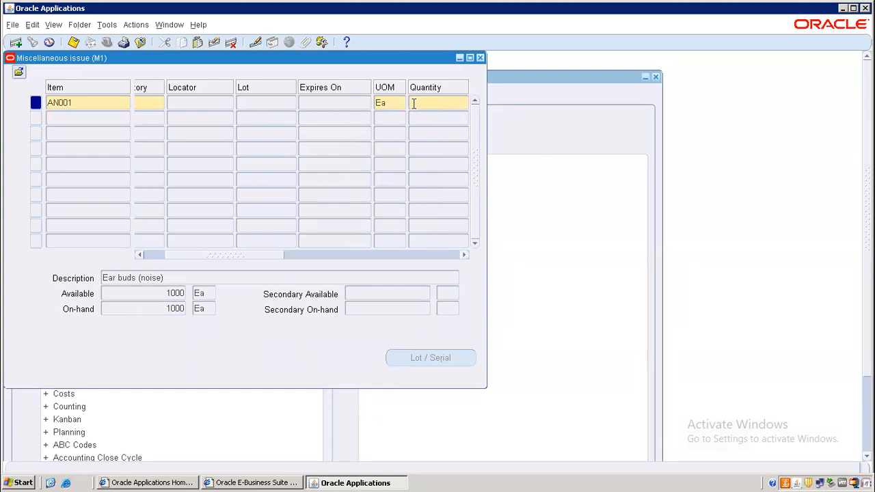
type("10")
key("Tab")
type("%")
key("Tab")
key("Down")
key("Down")
key("Down")
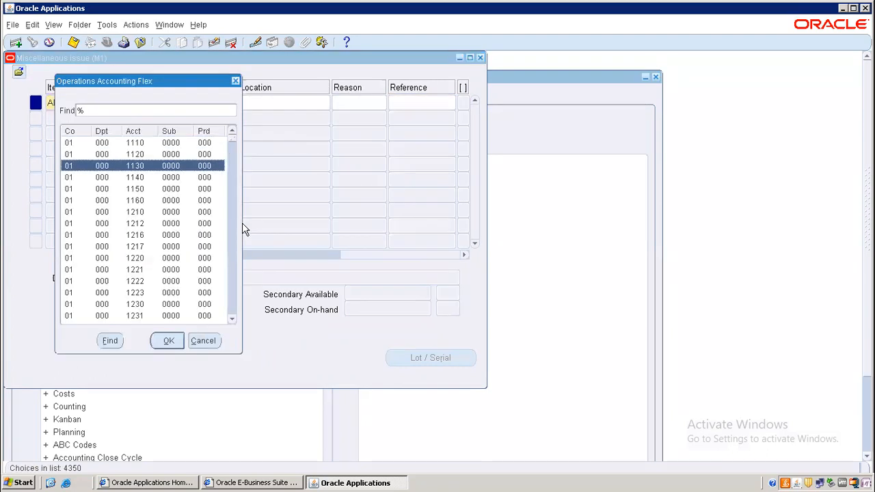
key("Return")
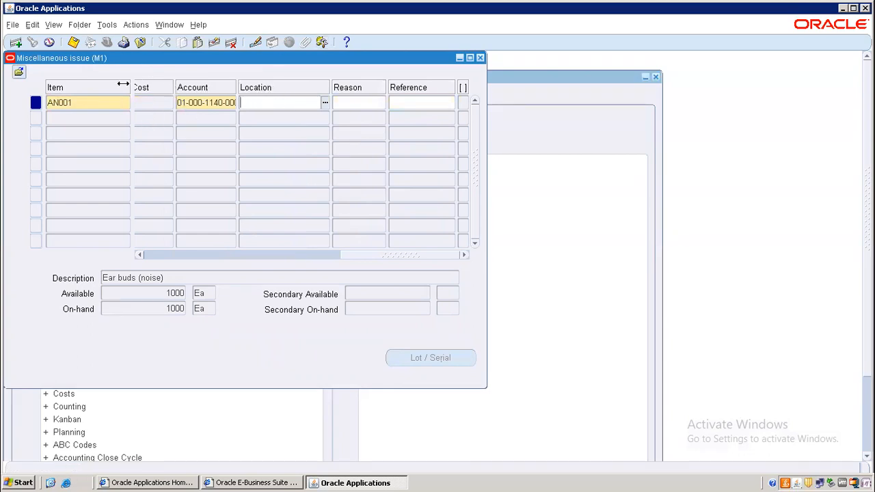
left_click(410, 104)
left_click_drag(361, 257, 162, 250)
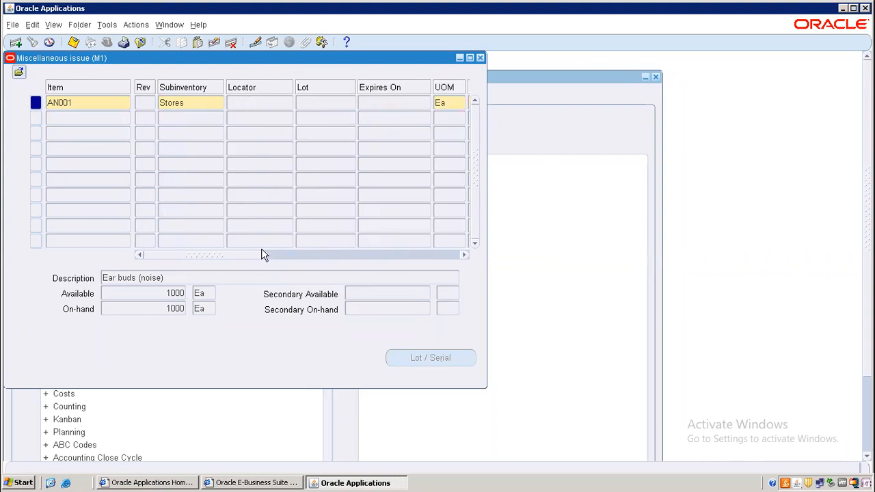
Review the line's columns, save the 10 Ea AN001 issue, and close the lines window
left_click_drag(253, 261, 463, 254)
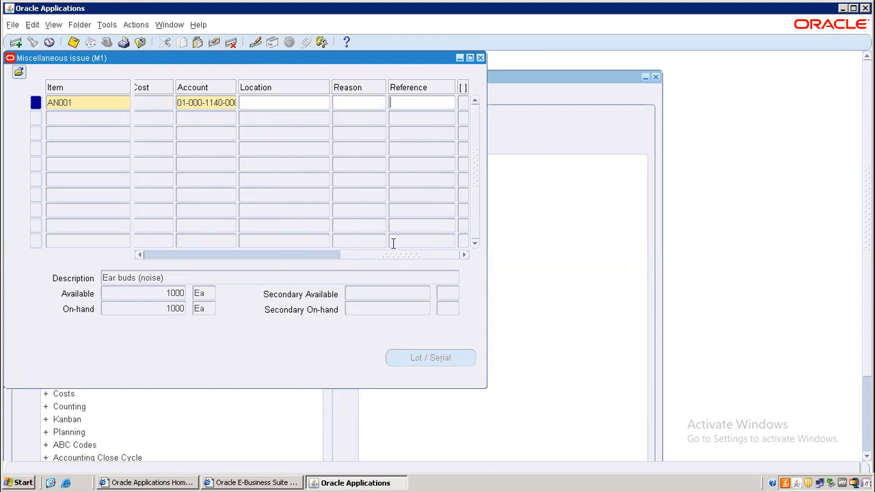
left_click_drag(346, 259, 121, 258)
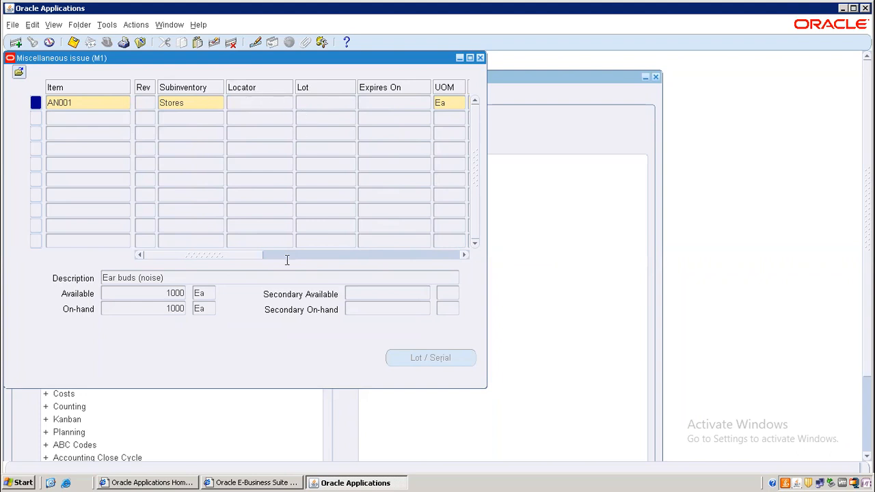
left_click_drag(232, 257, 287, 247)
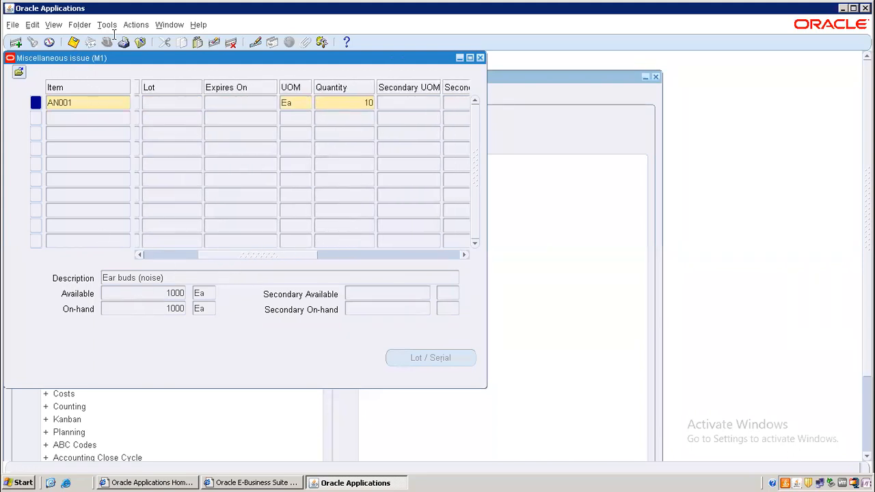
left_click(73, 42)
left_click(479, 58)
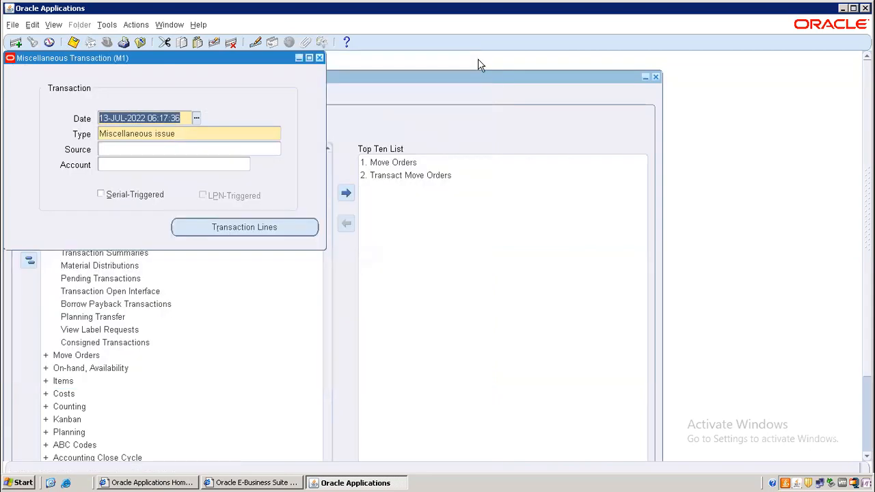
Close Miscellaneous Transaction and open On-hand Quantity from On-hand, Availability for organization M1
left_click(318, 58)
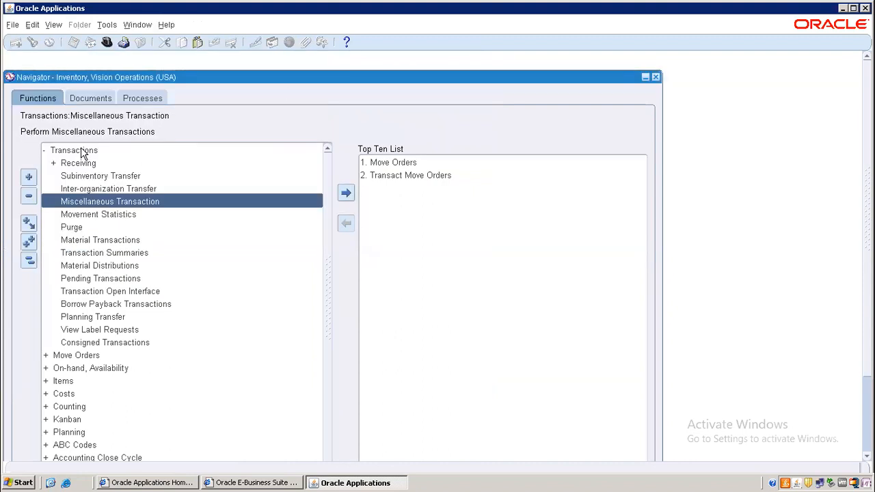
left_click(30, 260)
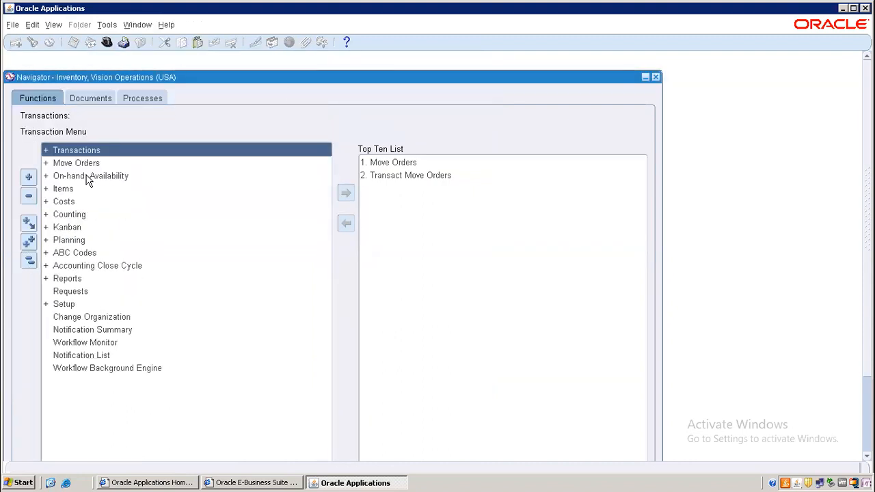
double_click(112, 176)
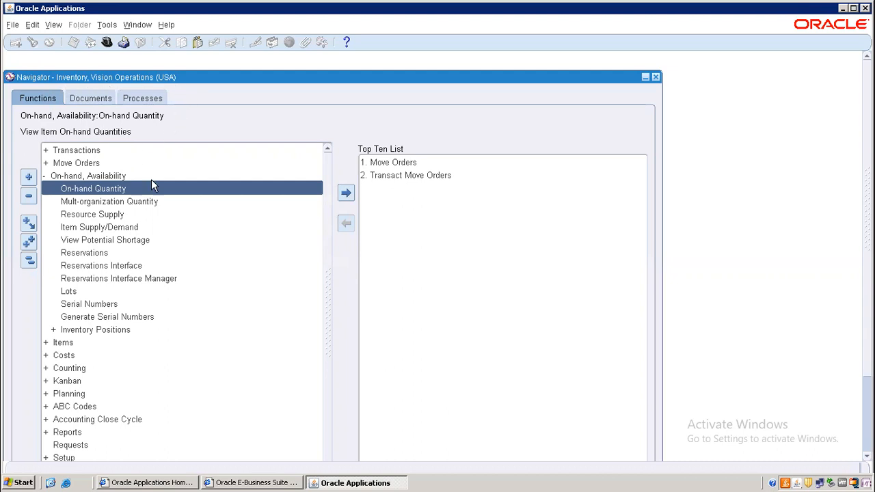
double_click(91, 188)
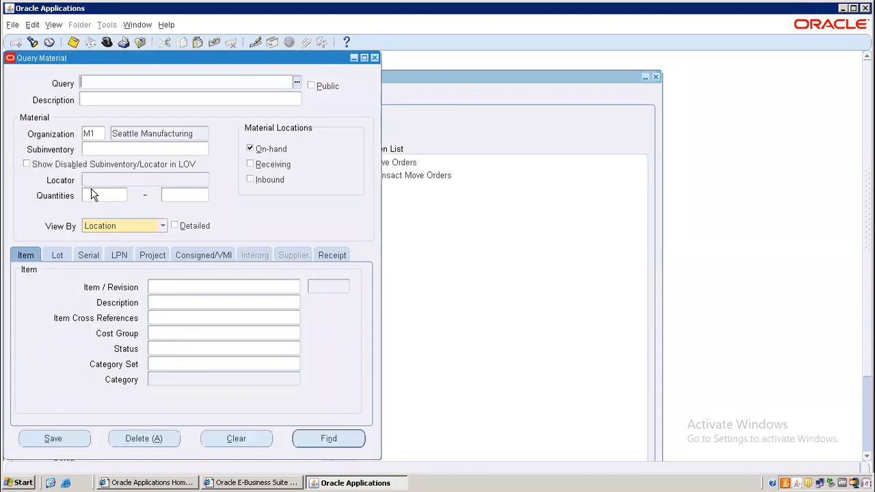
Run a detailed on-hand query for AN001, confirm 990 Ea in Stores, then close the workbench
left_click(175, 226)
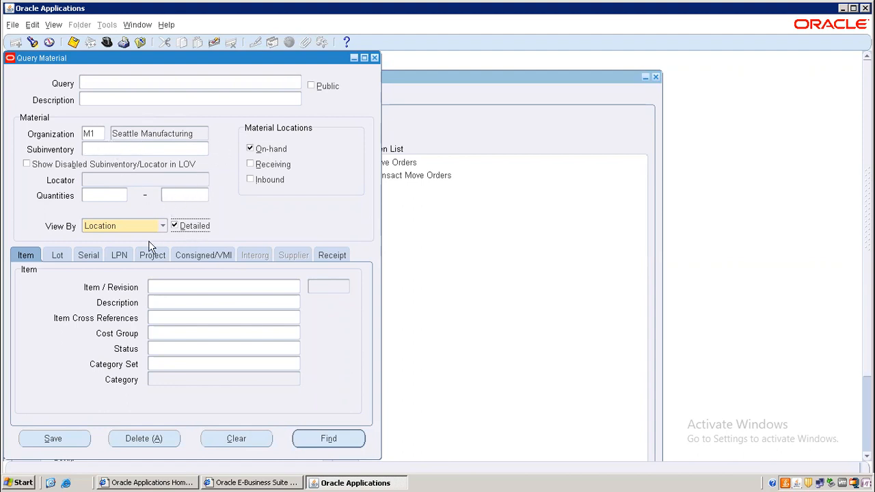
left_click(173, 284)
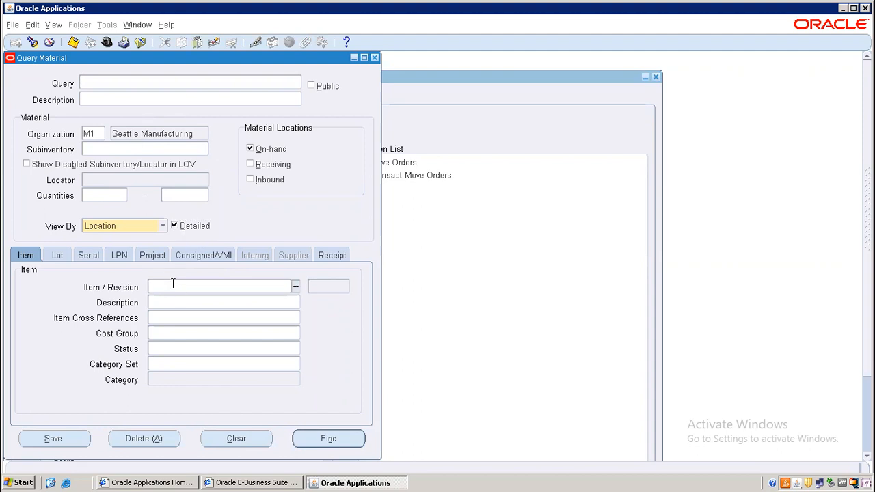
type("AN001")
key("Tab")
left_click(329, 439)
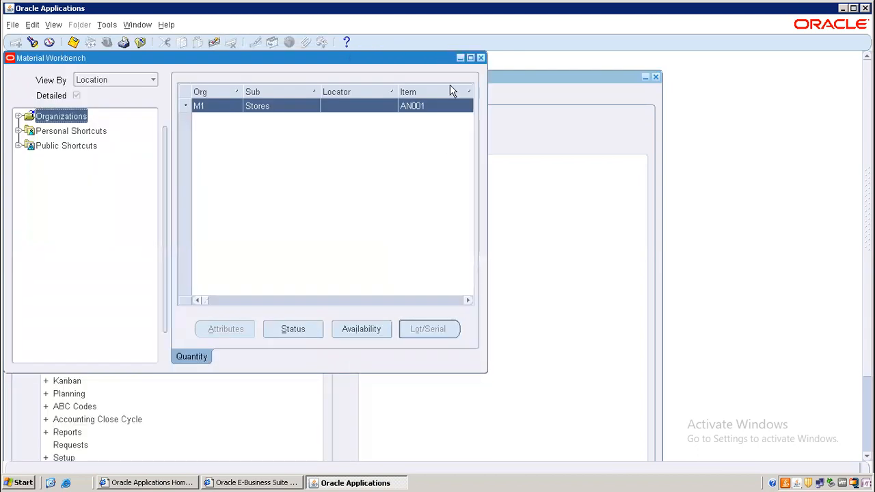
left_click(470, 57)
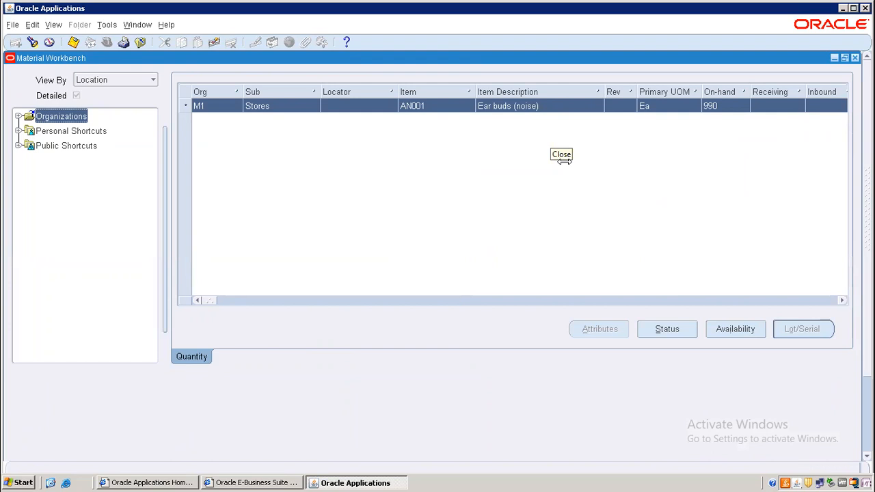
left_click(855, 58)
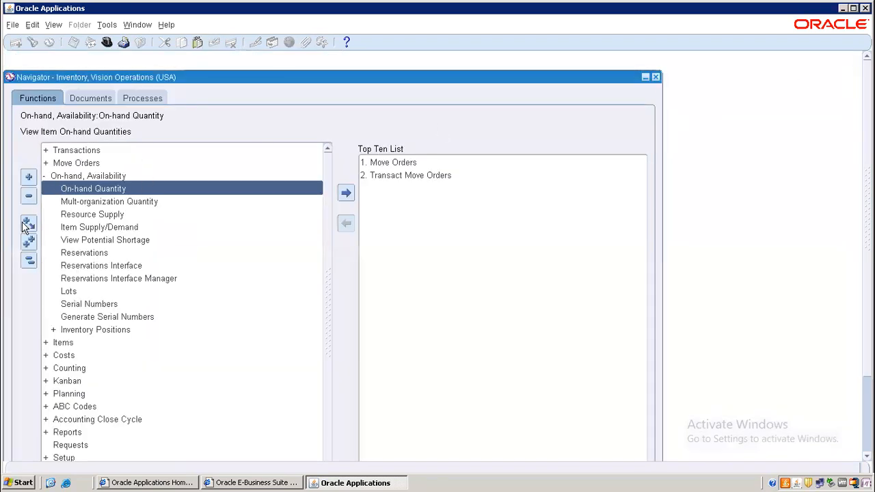
Collapse the Navigator and open Master Items from the Items branch for organization V1
left_click(29, 260)
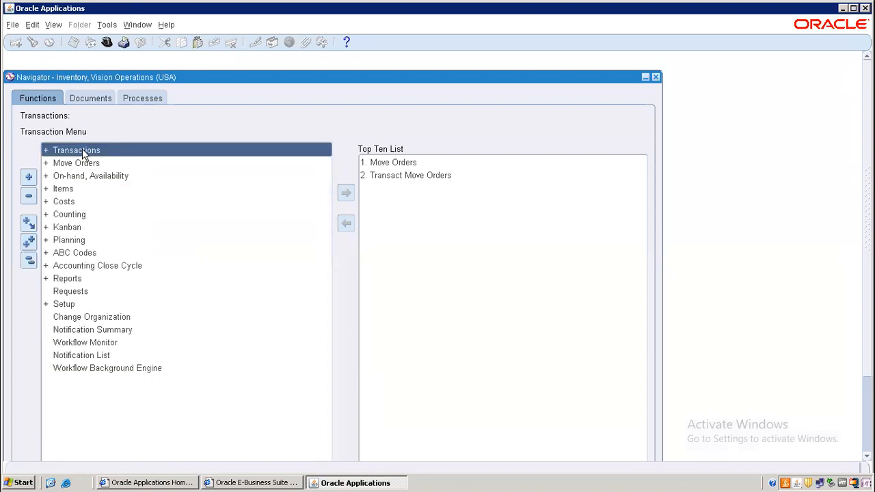
double_click(71, 191)
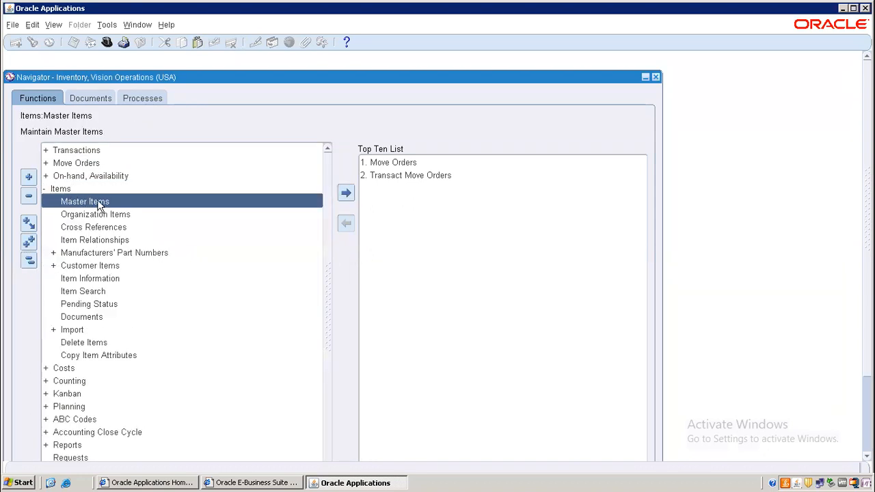
double_click(100, 201)
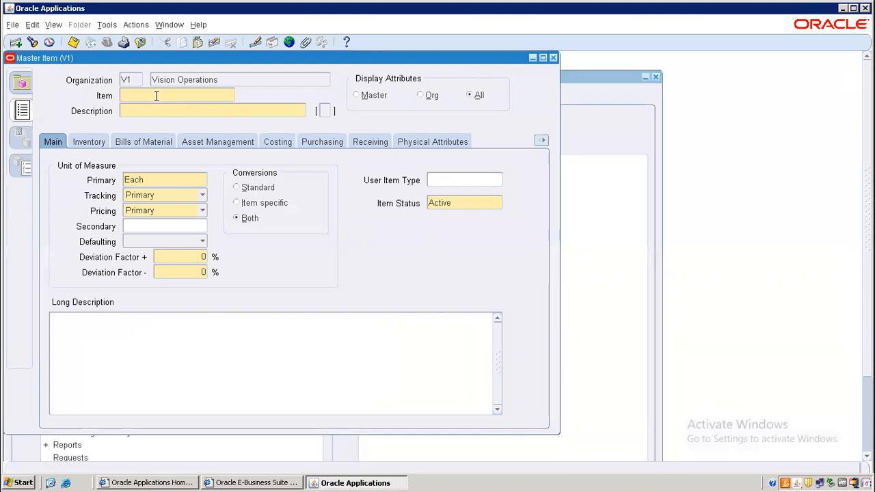
Query item AN002 in the Master Item form, correcting a mistyped item number
key("F11")
type("AND")
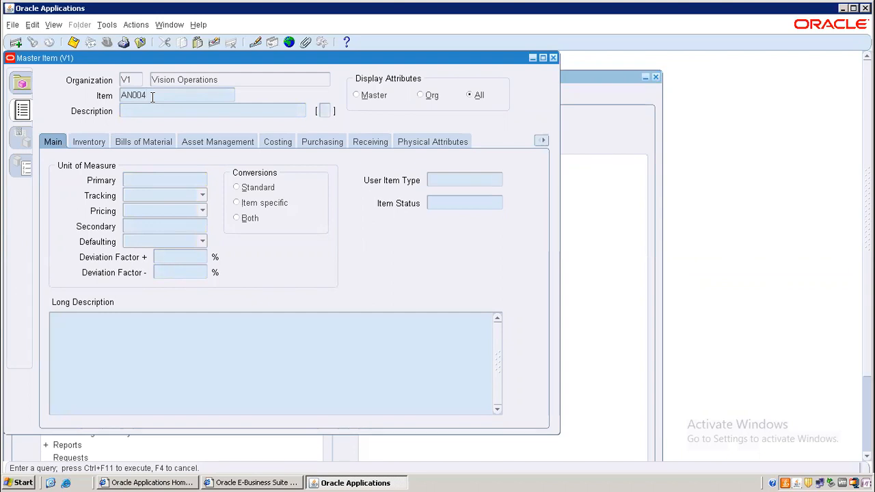
key("ctrl+F11")
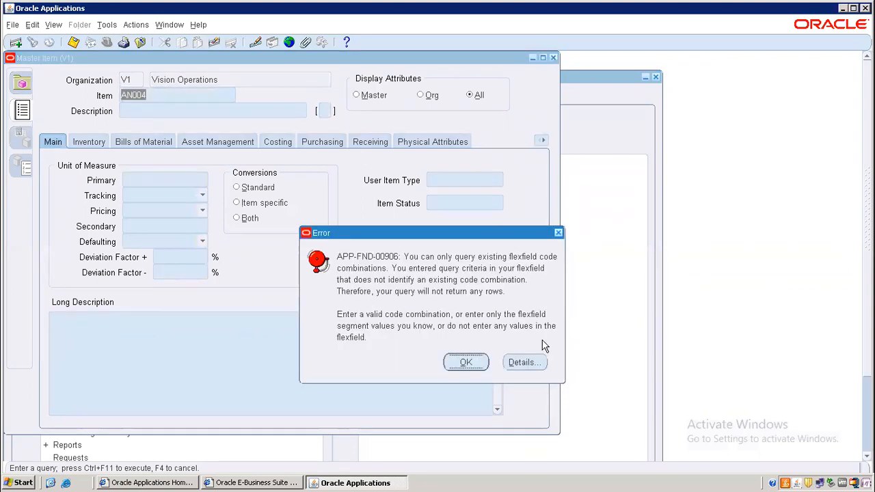
left_click(559, 234)
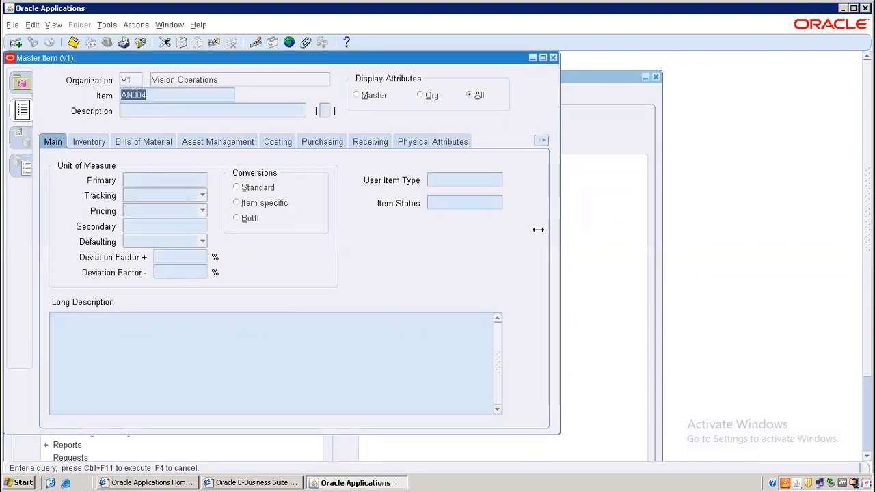
left_click(184, 100)
key("BackSpace")
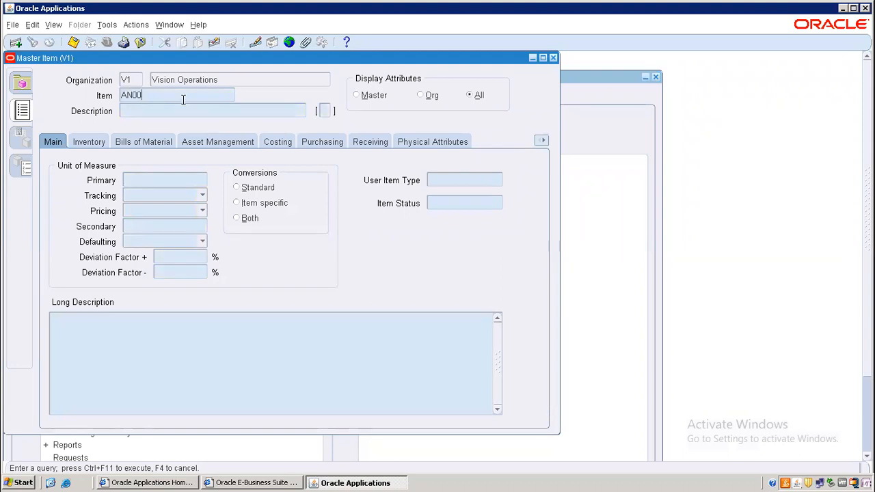
type("2")
key("ctrl+F11")
Try setting AN002's status to Inactive, restore Active after the on-hand error, save, and close
left_click(456, 203)
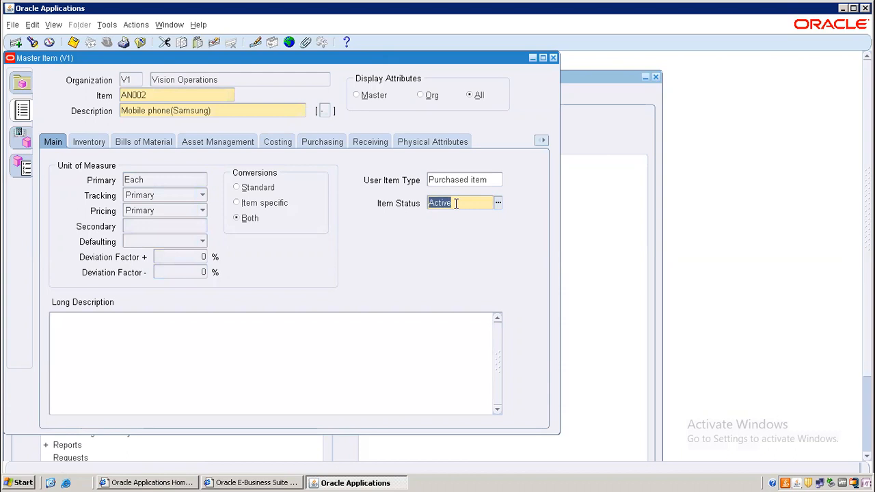
key("ctrl+l")
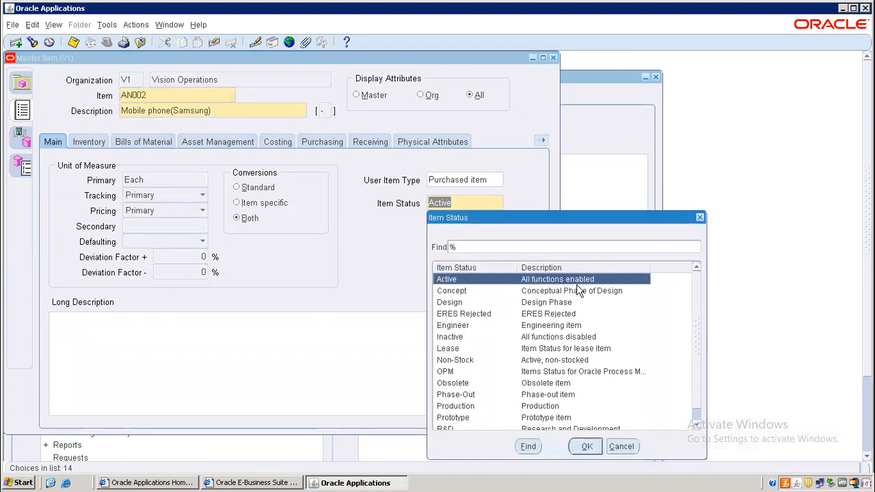
left_click(464, 338)
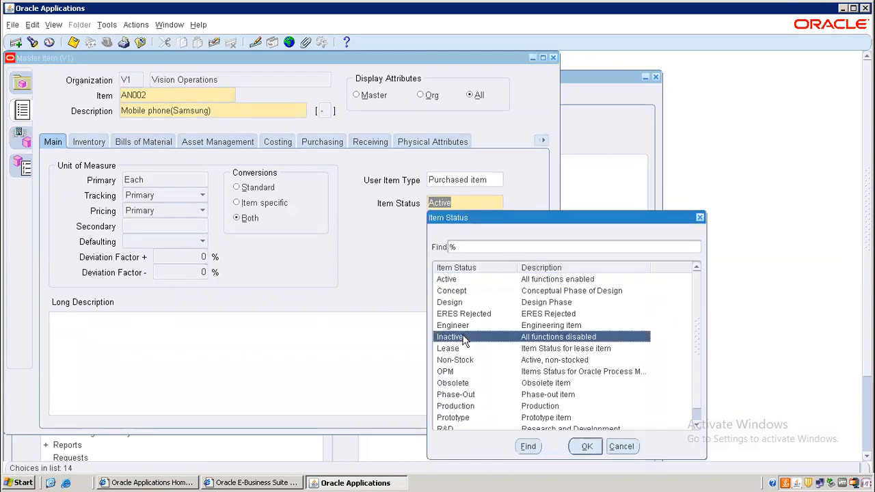
double_click(464, 338)
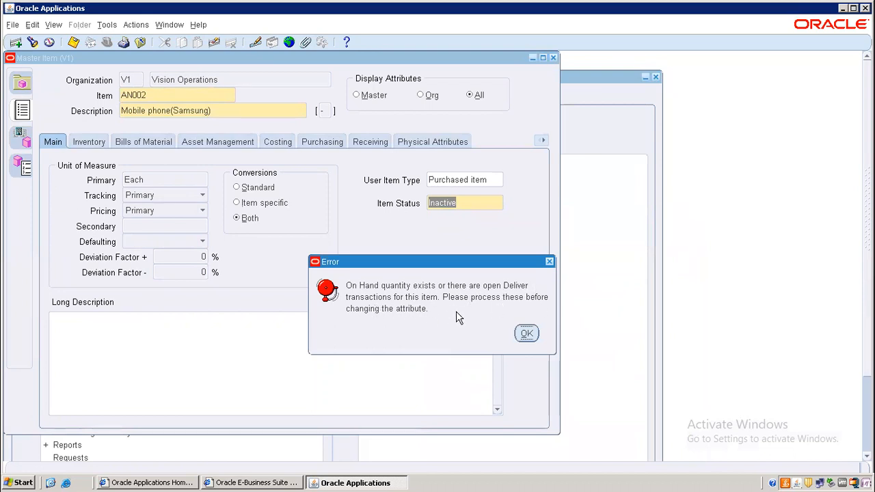
left_click(549, 264)
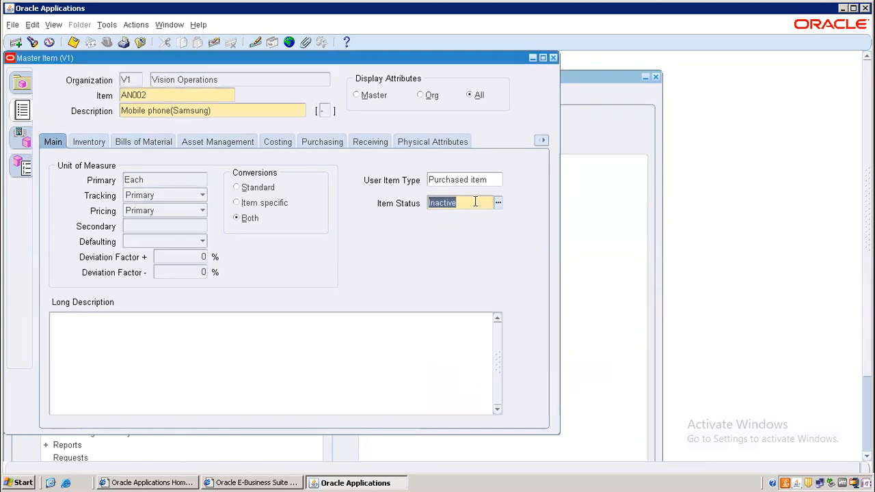
key("BackSpace")
type("Ac")
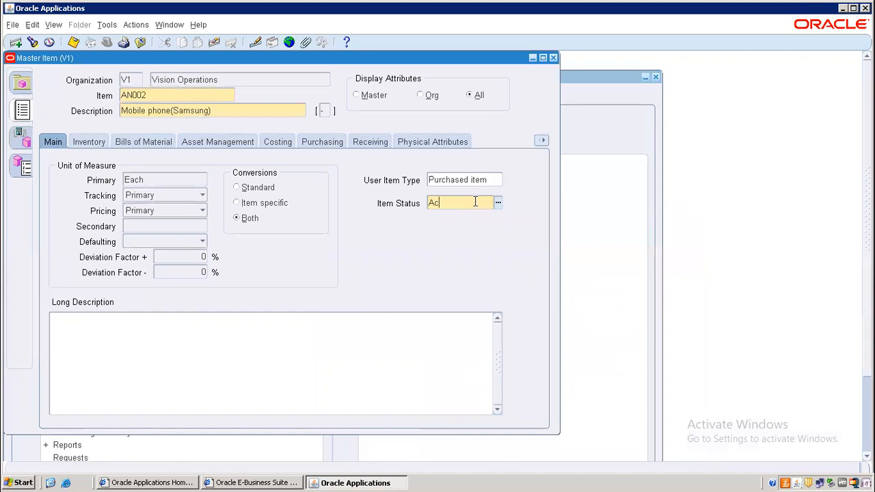
type("t%")
key("Tab")
left_click(73, 43)
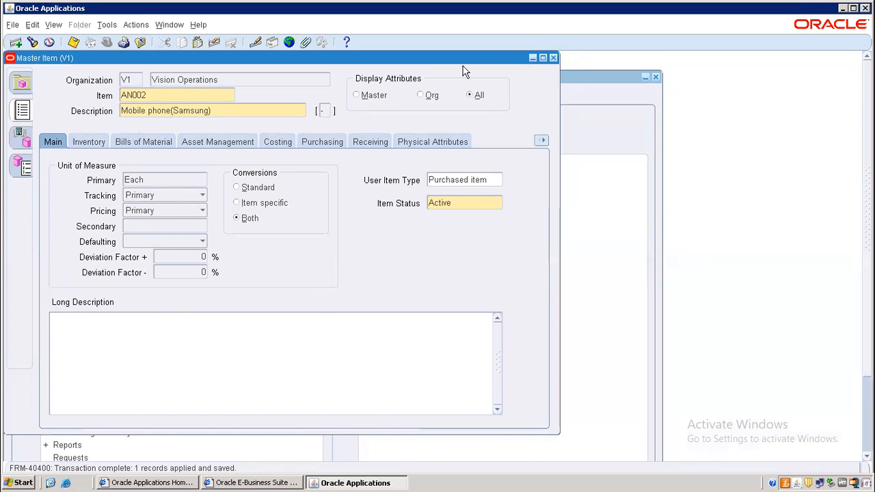
left_click(554, 58)
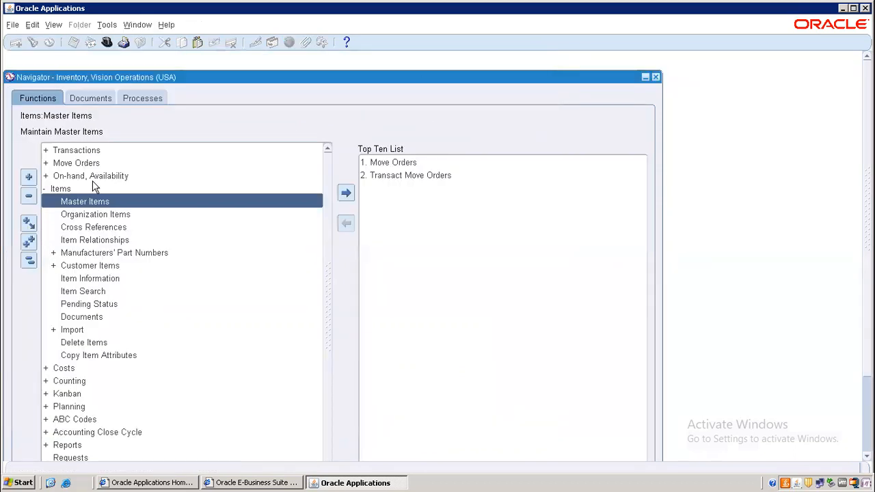
Fold the Navigator back to the top-level Transaction Menu functions with Collapse All
left_click(29, 260)
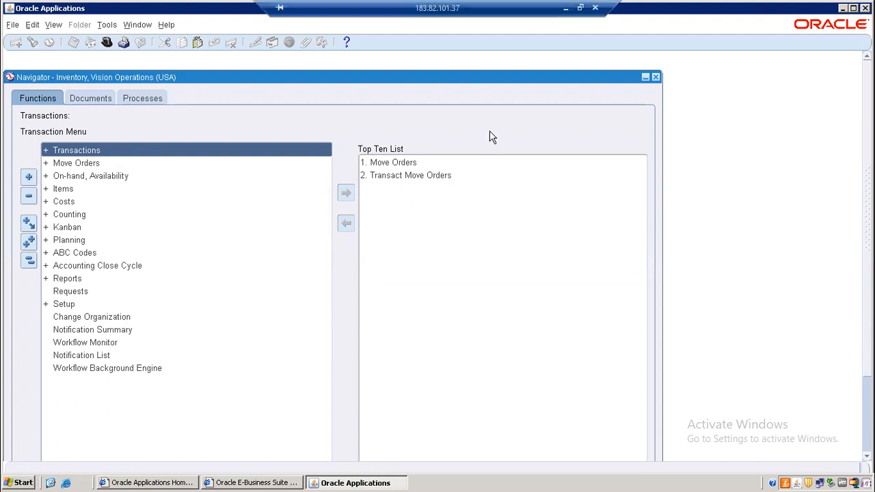
Bring Excel forward and look over the MO sheet's Sub Inventory transfer and material adjustment notes
left_click(565, 8)
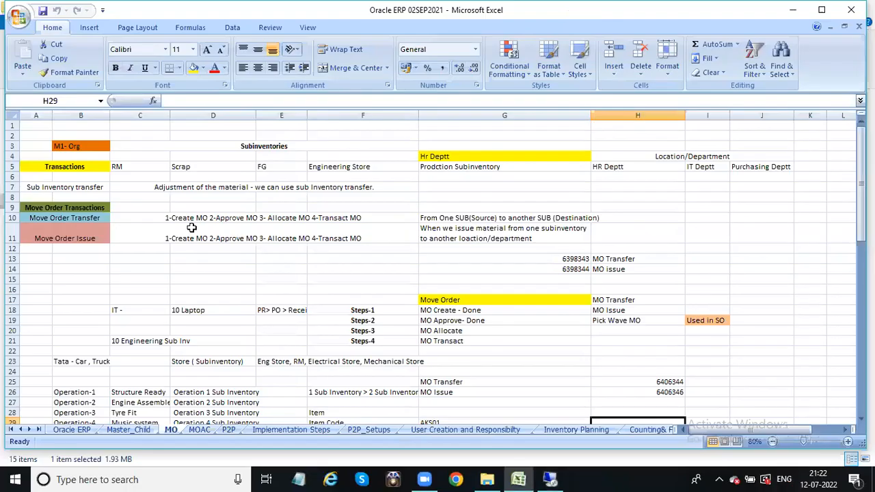
left_click(192, 267)
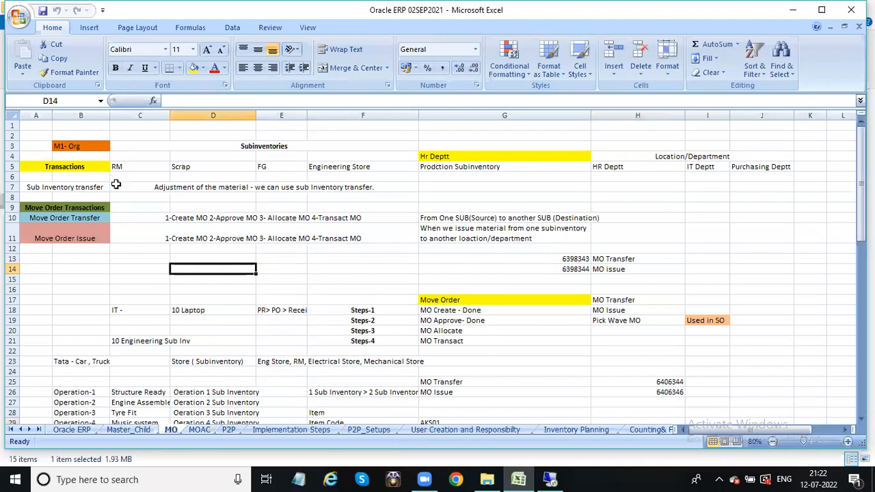
left_click(67, 187)
left_click(273, 186)
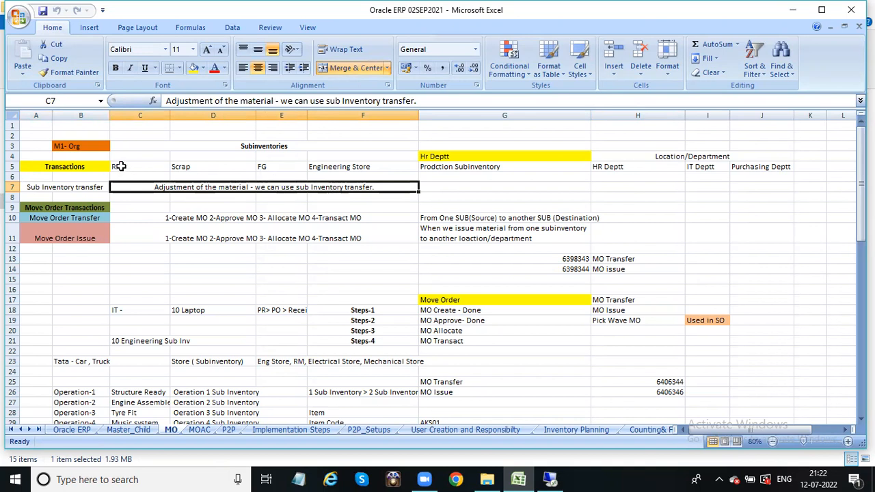
Review the M1 subinventory headings RM, Scrap, FG and Engineering Store, then the transfer notes
left_click(87, 148)
left_click(124, 167)
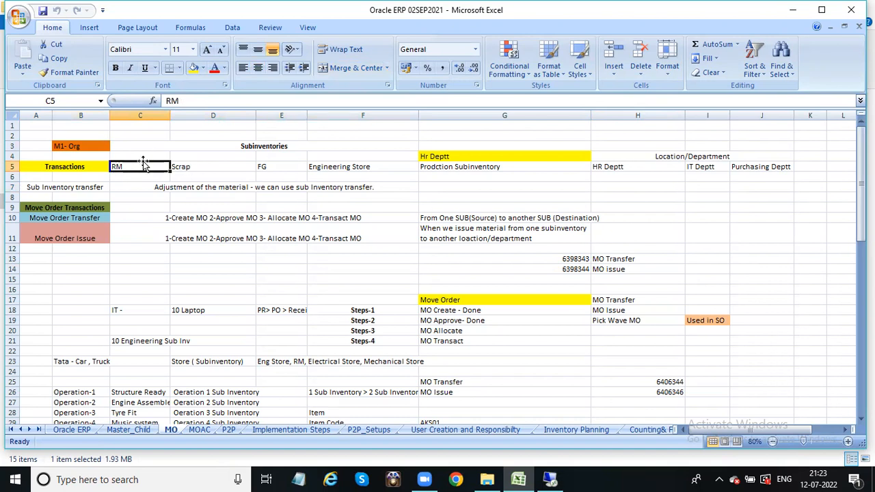
left_click(272, 165)
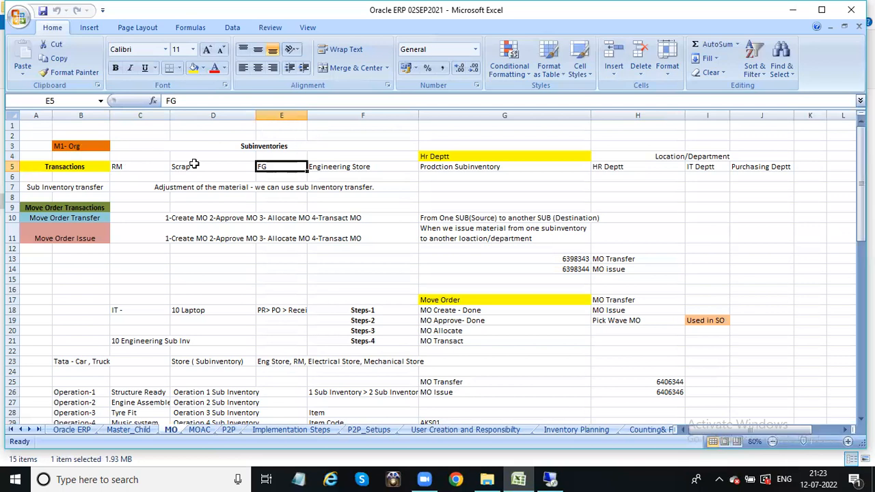
left_click(145, 167)
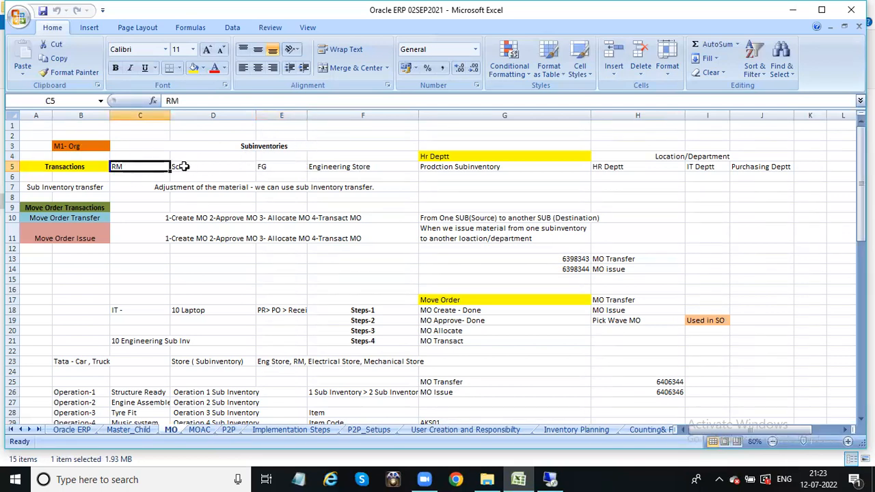
left_click(195, 166)
left_click(280, 167)
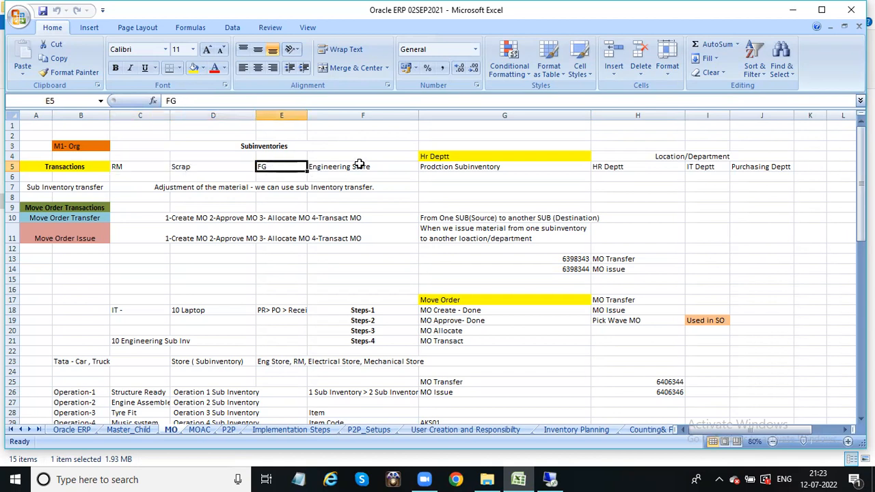
left_click(361, 166)
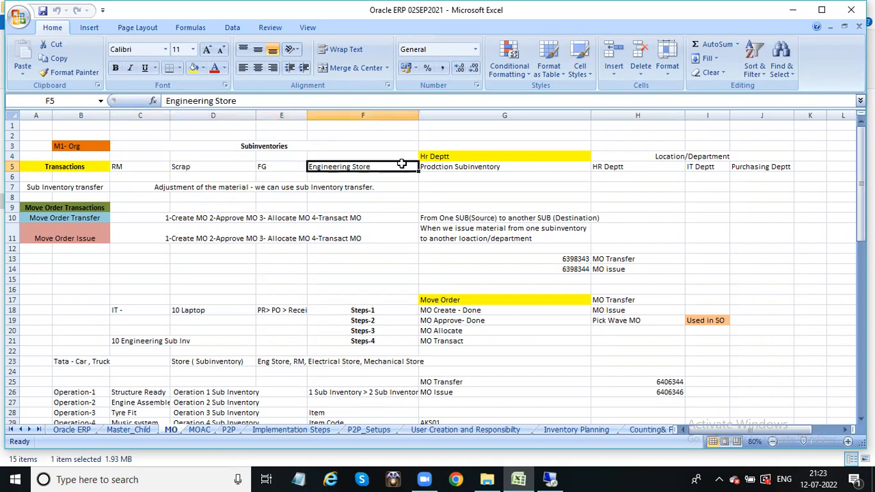
left_click(131, 167)
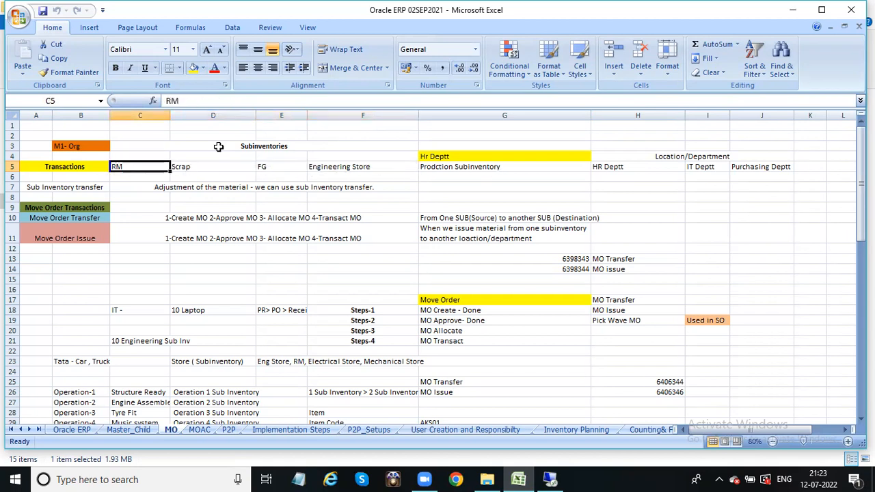
left_click(333, 165)
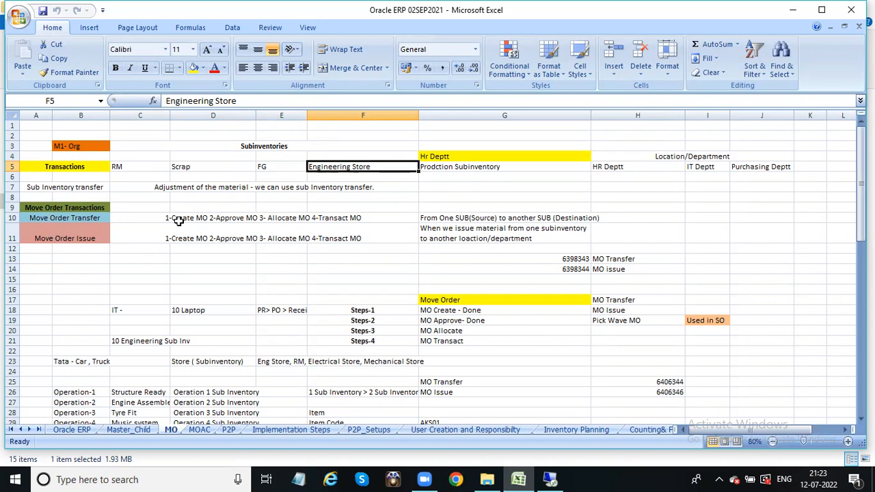
left_click(67, 188)
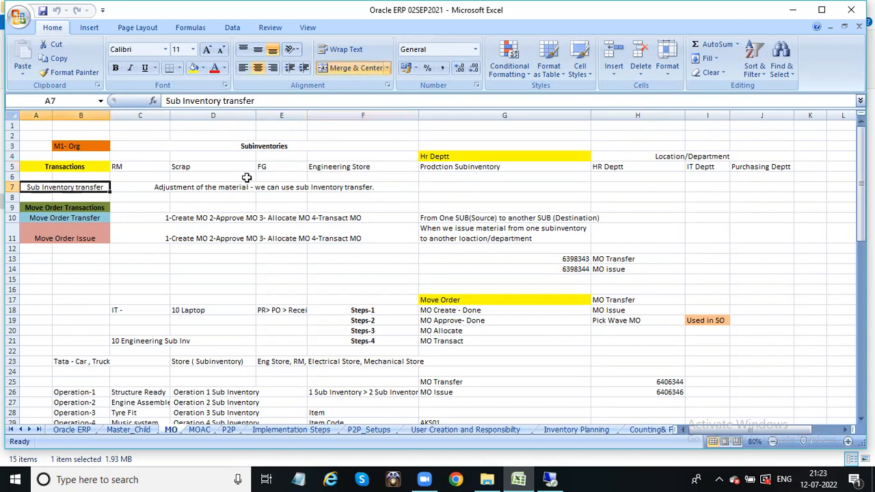
left_click(164, 185)
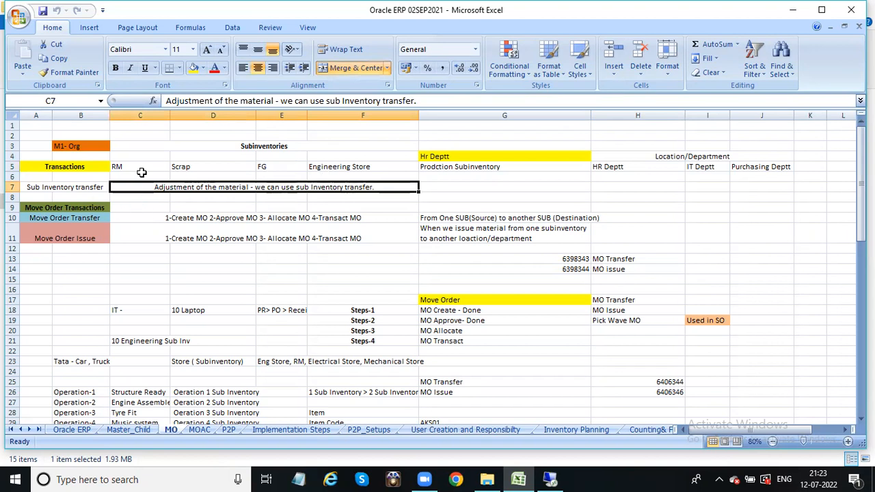
left_click_drag(861, 143, 861, 316)
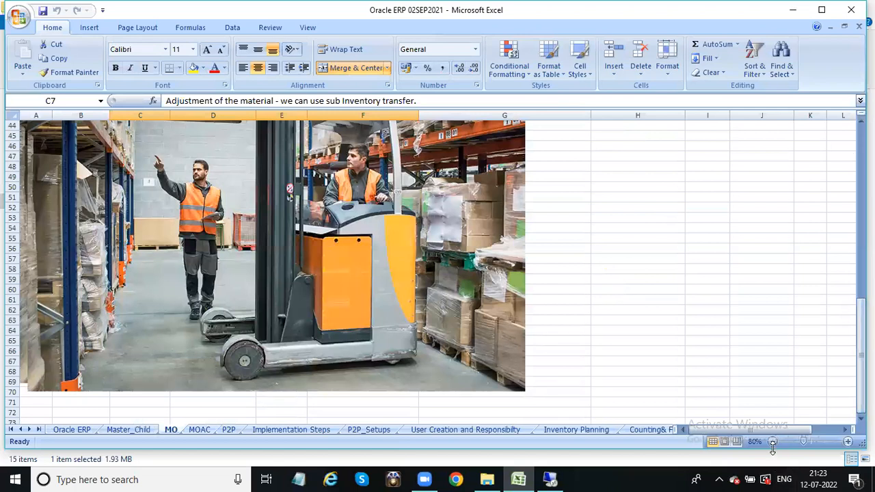
left_click(772, 442)
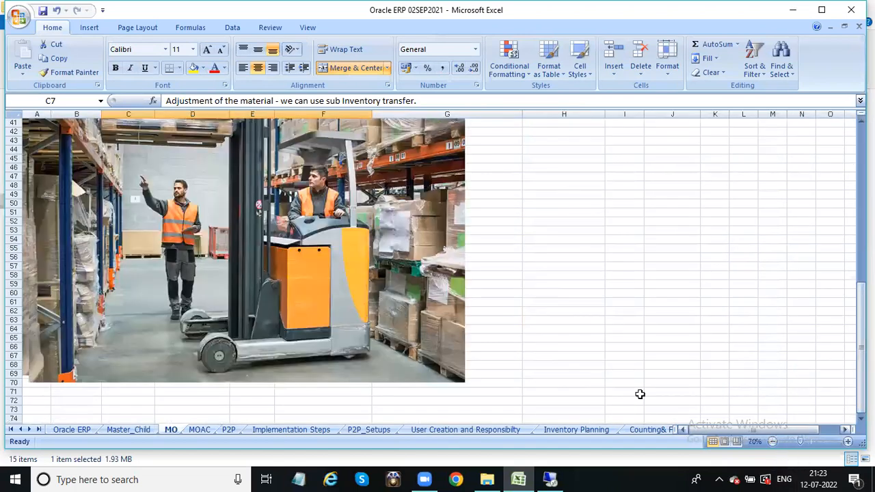
left_click(772, 441)
left_click_drag(862, 293, 861, 290)
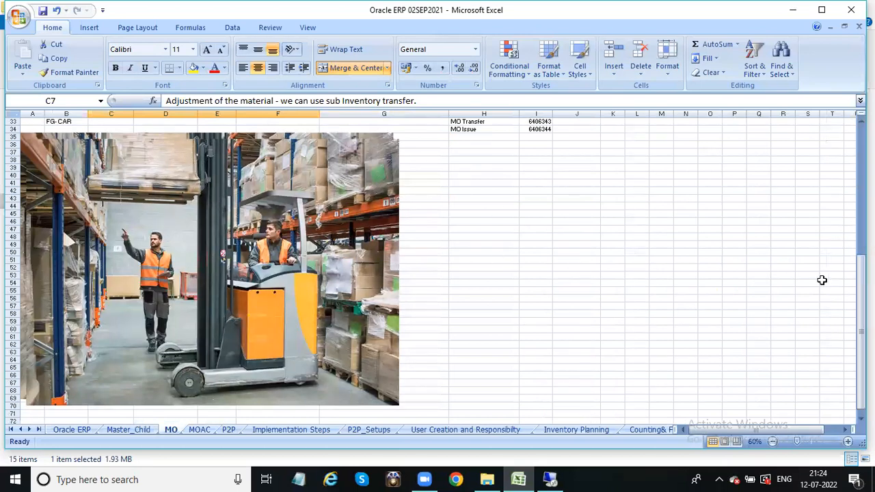
left_click_drag(860, 322, 860, 205)
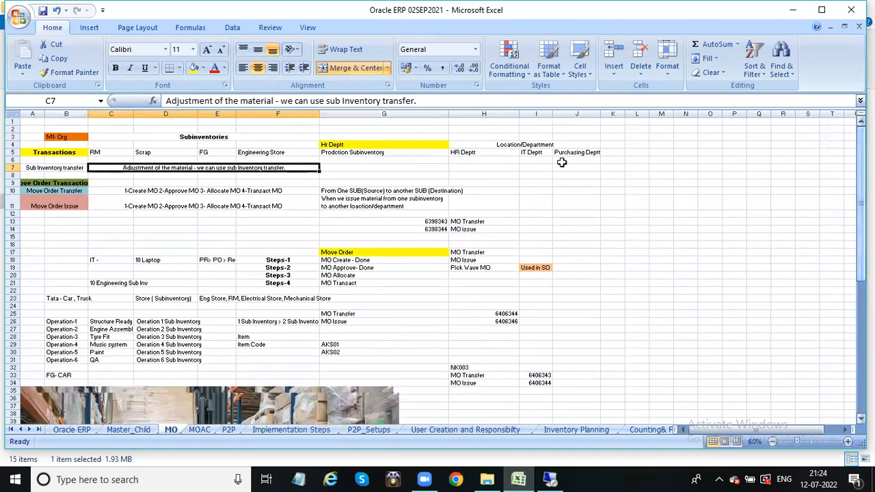
left_click(58, 168)
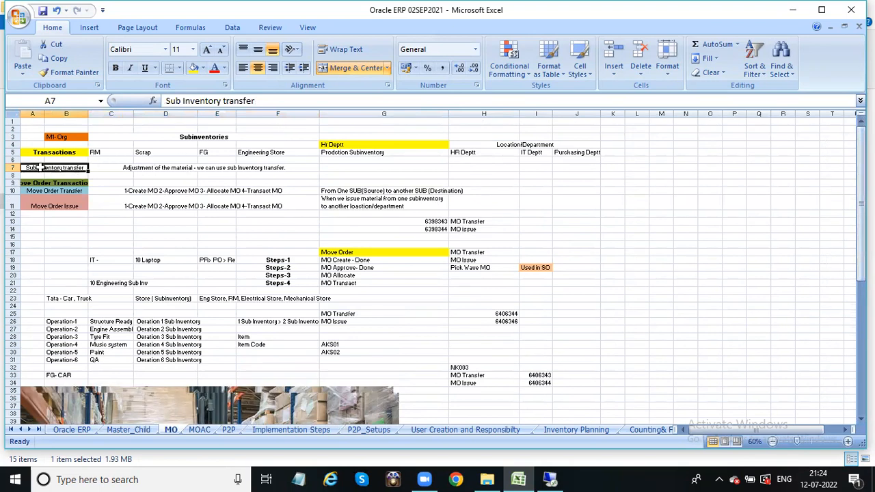
left_click(153, 169)
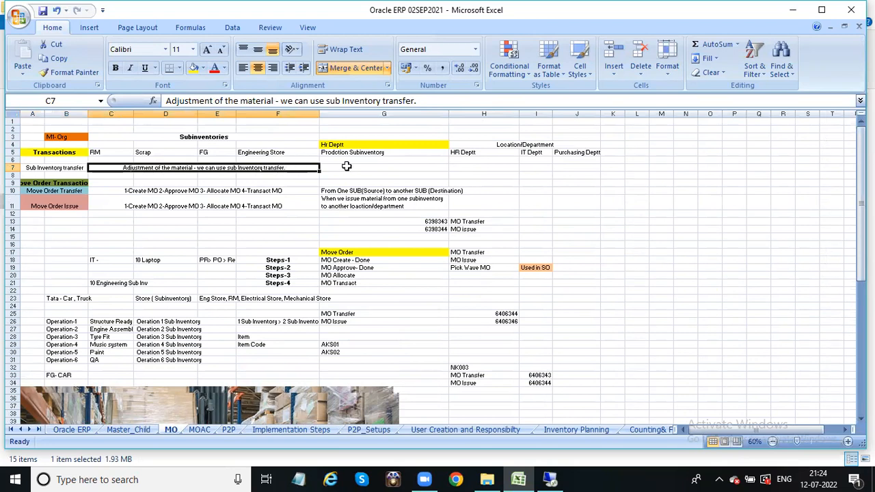
mouse_move(860, 205)
left_mouse_down()
mouse_move(861, 341)
mouse_move(861, 205)
left_mouse_up()
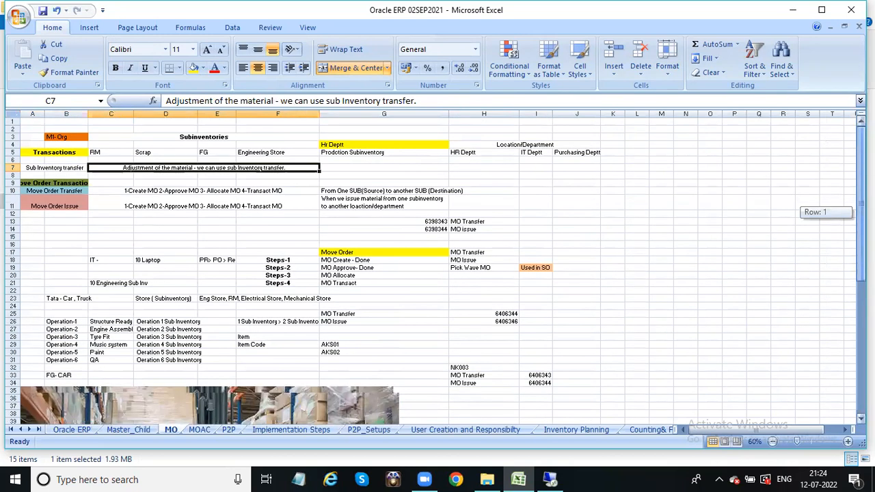
left_click(51, 194)
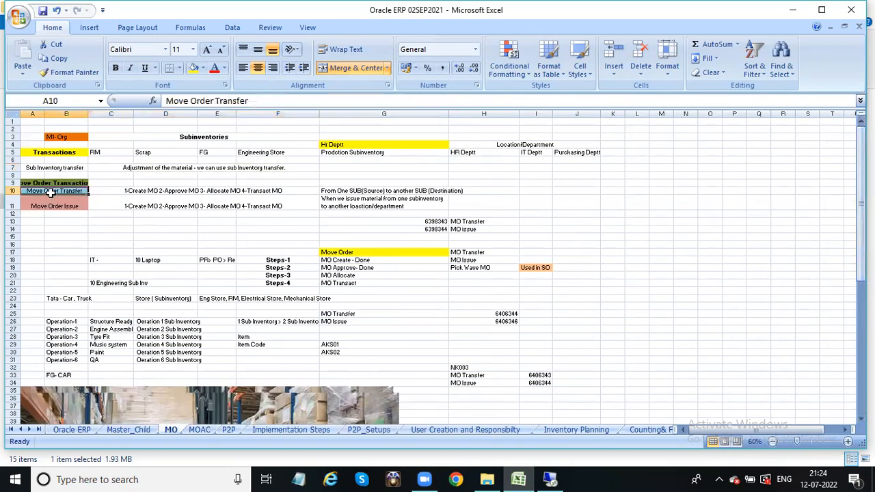
left_click(242, 190)
left_click(99, 152)
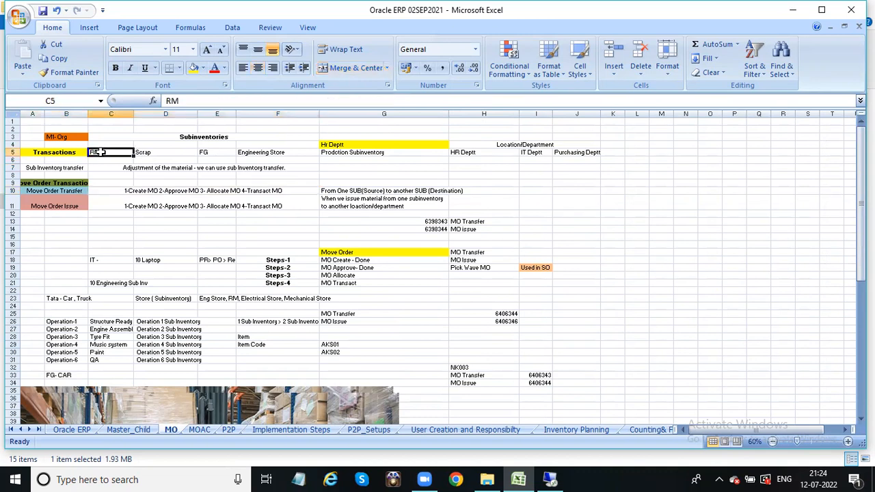
left_click(387, 153)
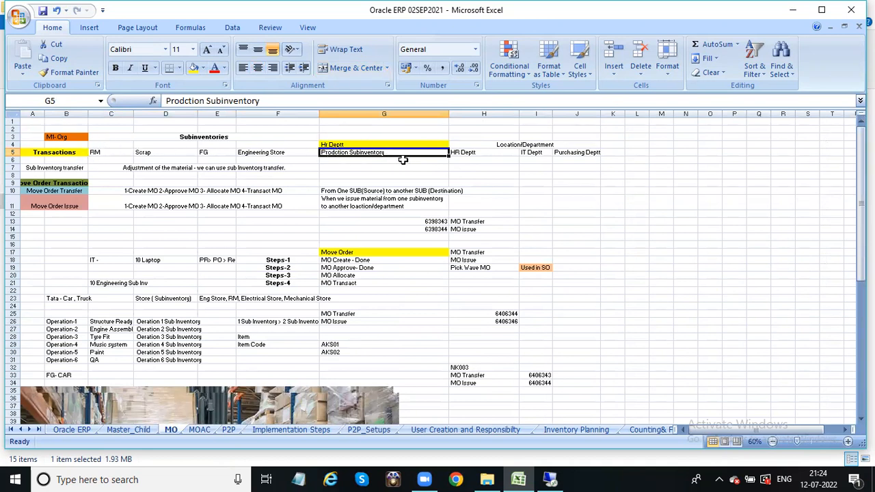
left_click(104, 152)
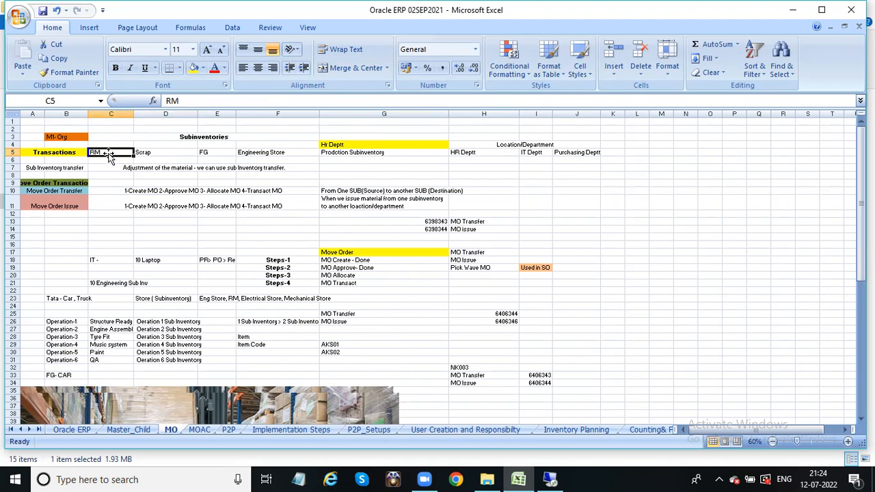
left_click(397, 153)
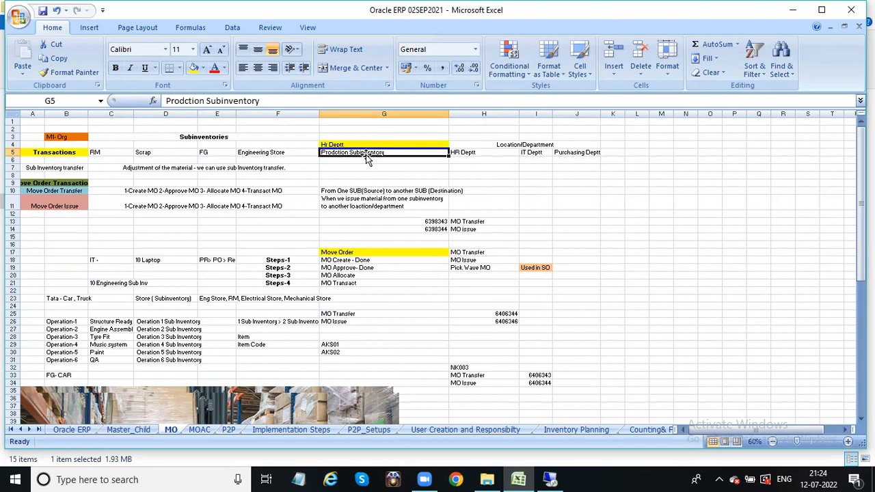
left_click(111, 153)
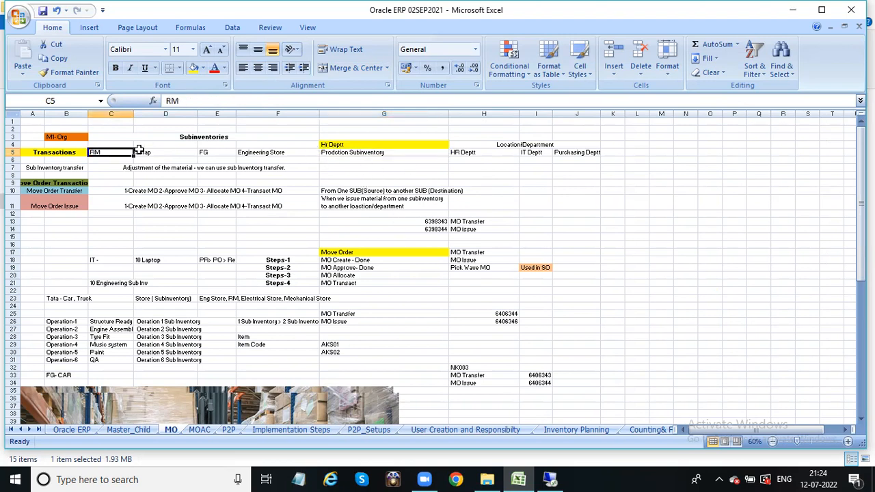
left_click(374, 150)
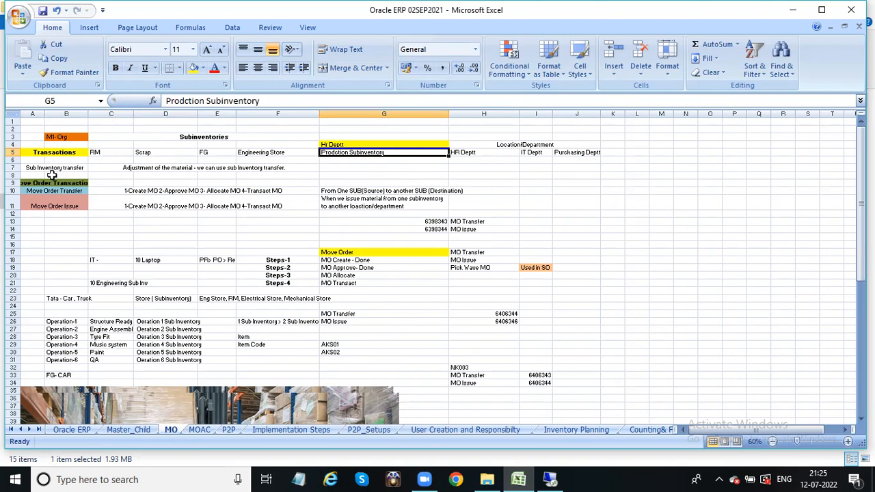
left_click(94, 151)
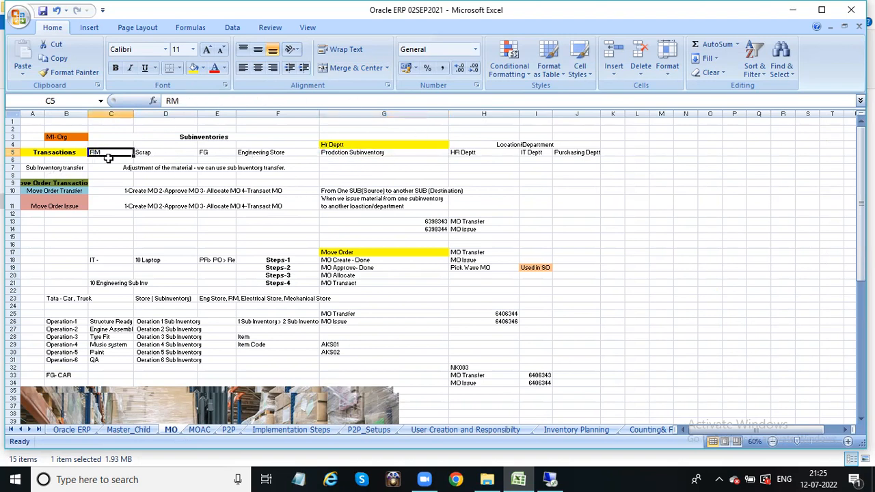
left_click(254, 152)
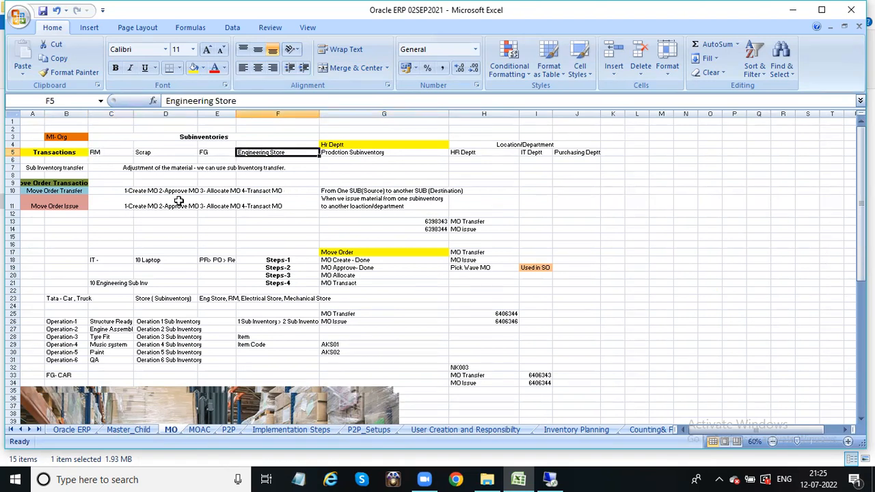
left_click(141, 191)
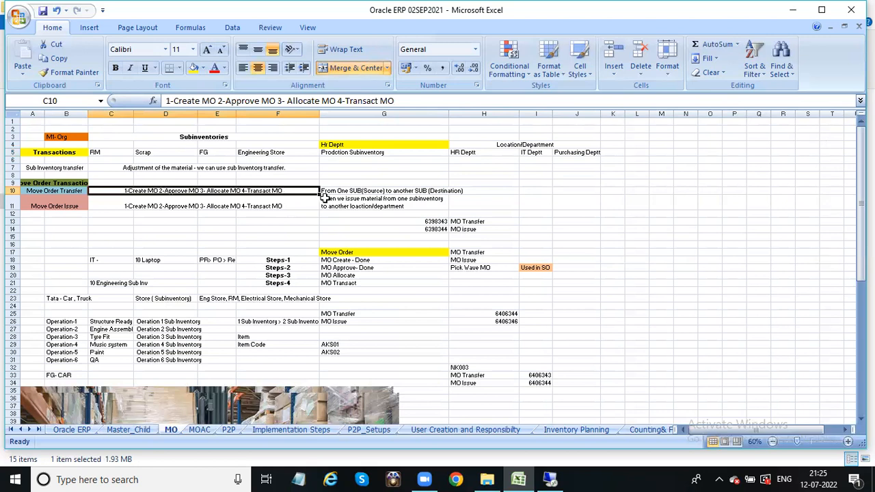
left_click(156, 168)
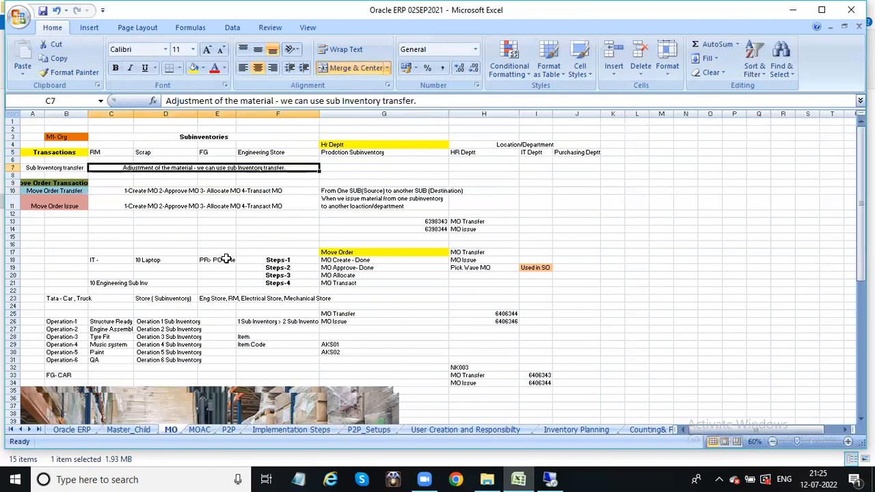
left_click_drag(861, 190, 861, 319)
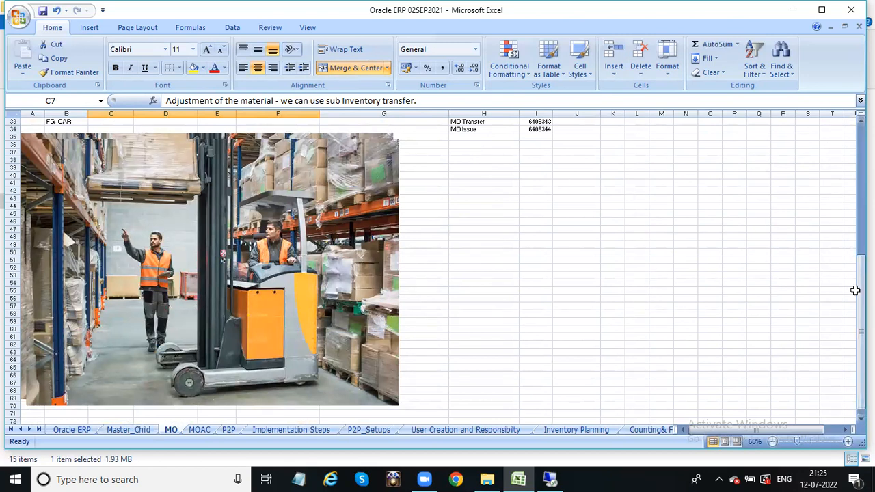
left_click_drag(860, 289, 860, 282)
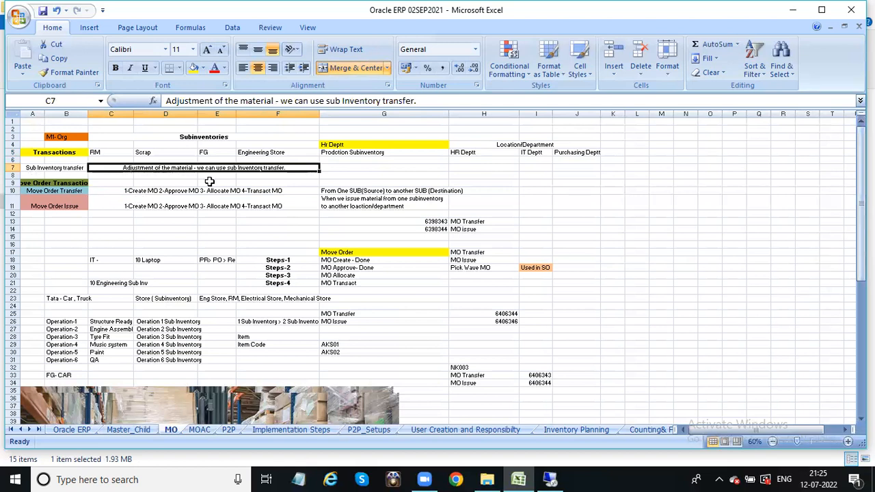
left_click(68, 167)
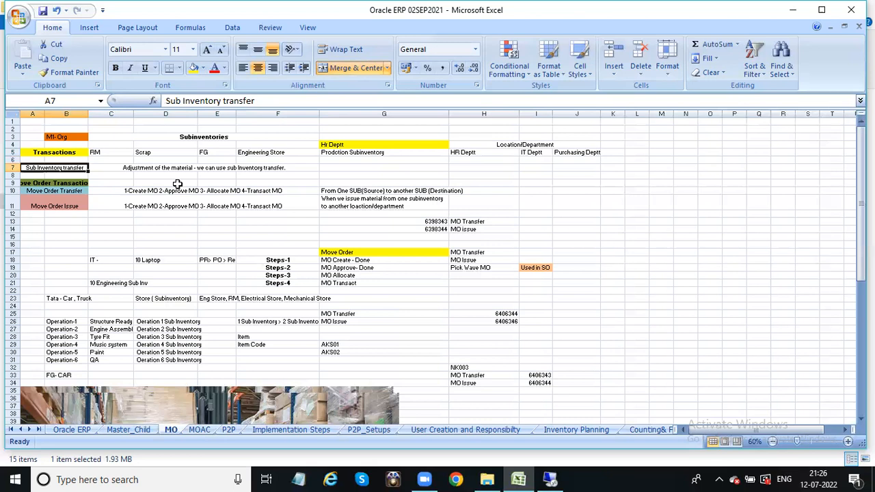
Review the MO sheet's source-to-destination and RM subinventory notes, then bring the Oracle Applications session forward
left_click_drag(861, 205, 861, 234)
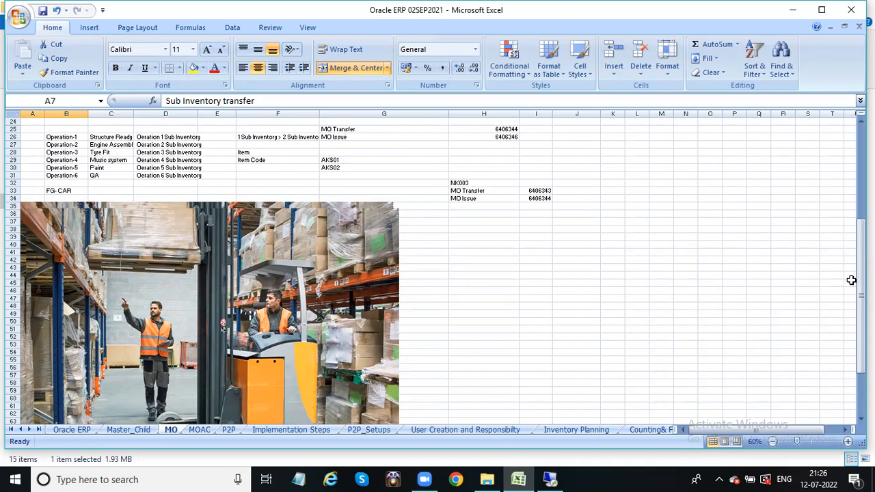
mouse_move(861, 281)
left_mouse_down()
mouse_move(861, 236)
mouse_move(861, 273)
left_mouse_up()
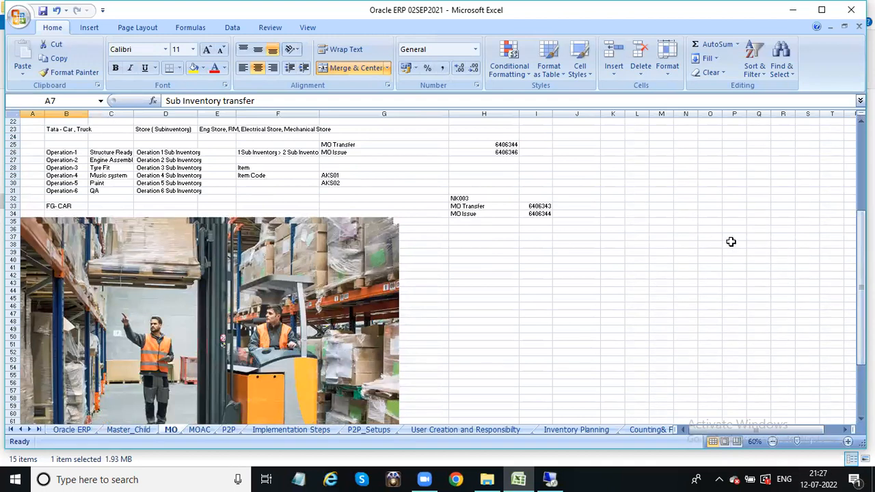
left_click_drag(861, 244, 861, 164)
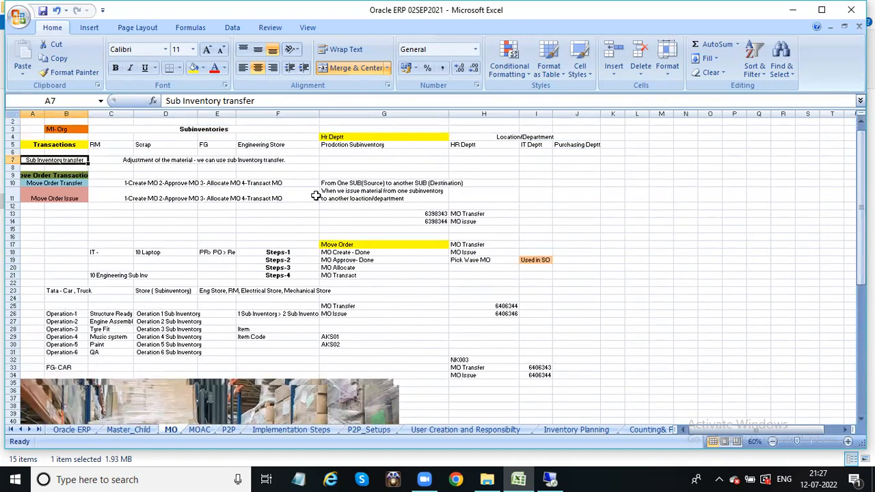
left_click_drag(860, 248, 860, 249)
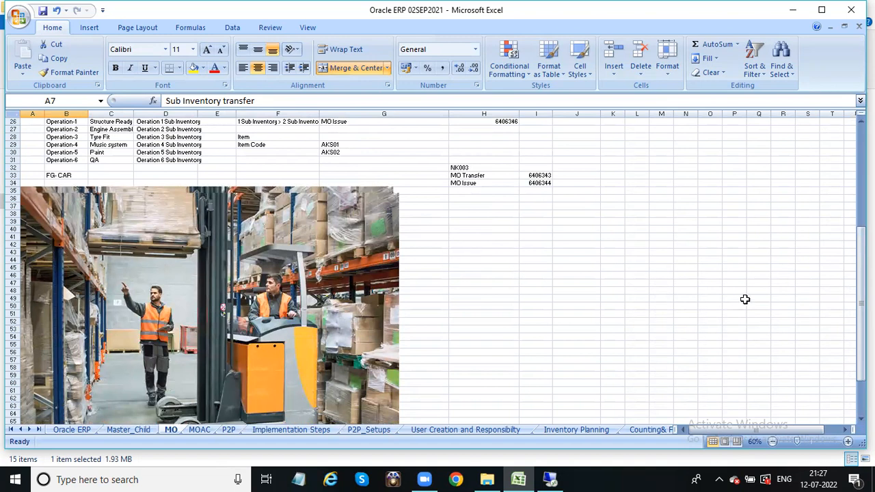
left_click_drag(861, 304, 862, 290)
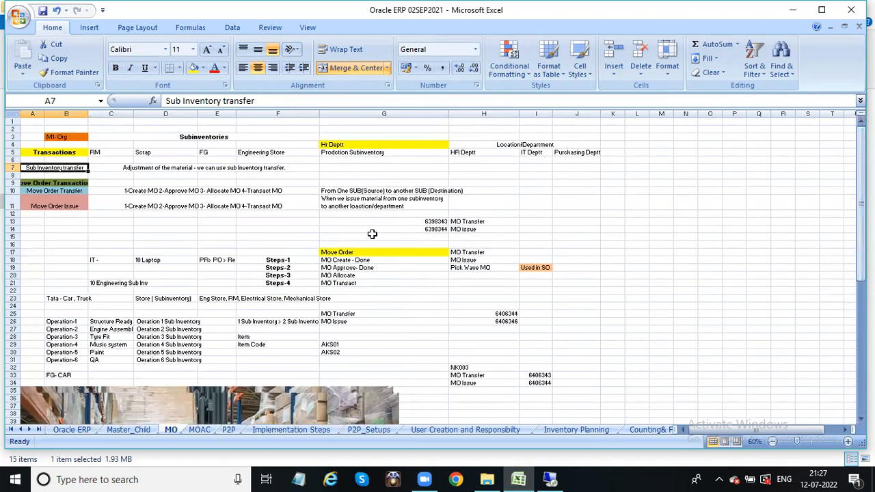
left_click(335, 190)
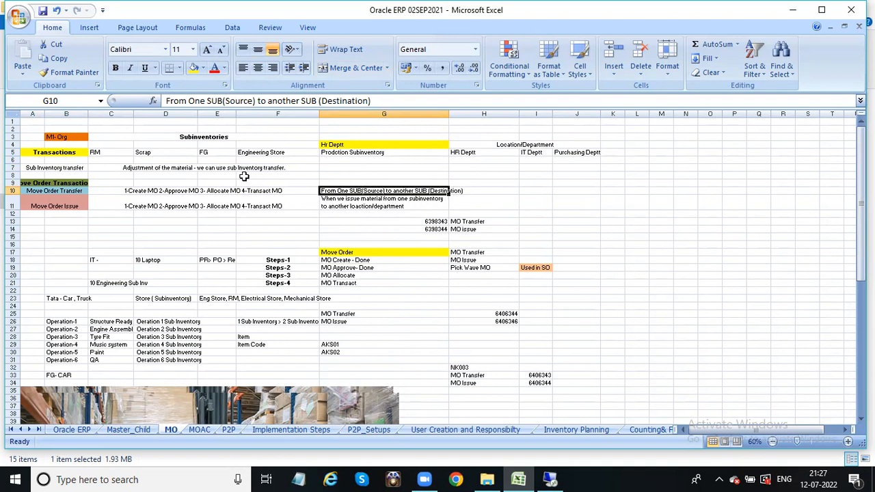
left_click(94, 151)
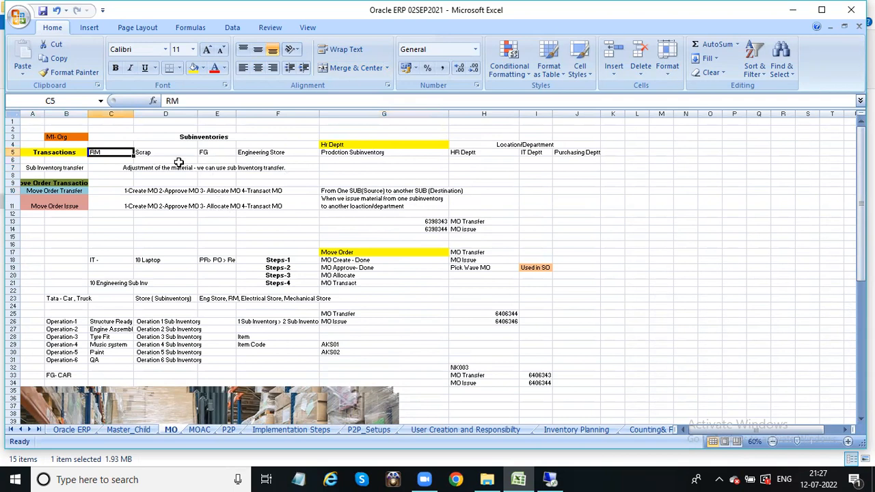
left_click(147, 174)
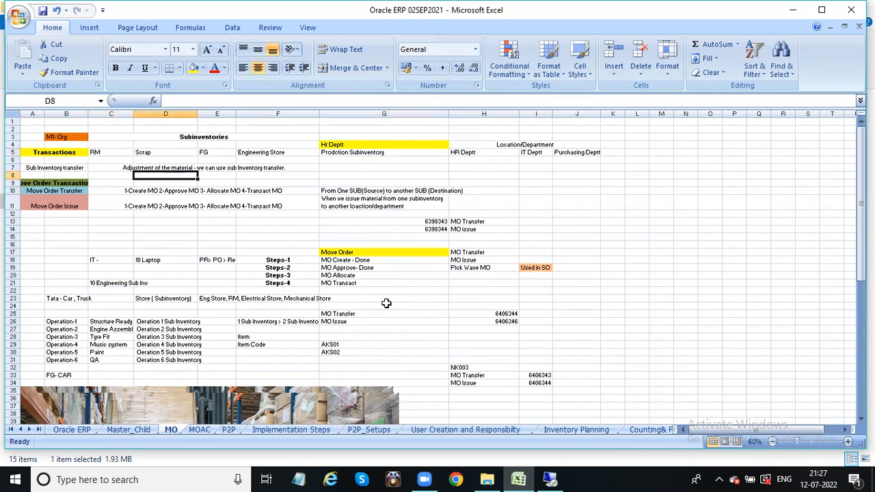
left_click(551, 479)
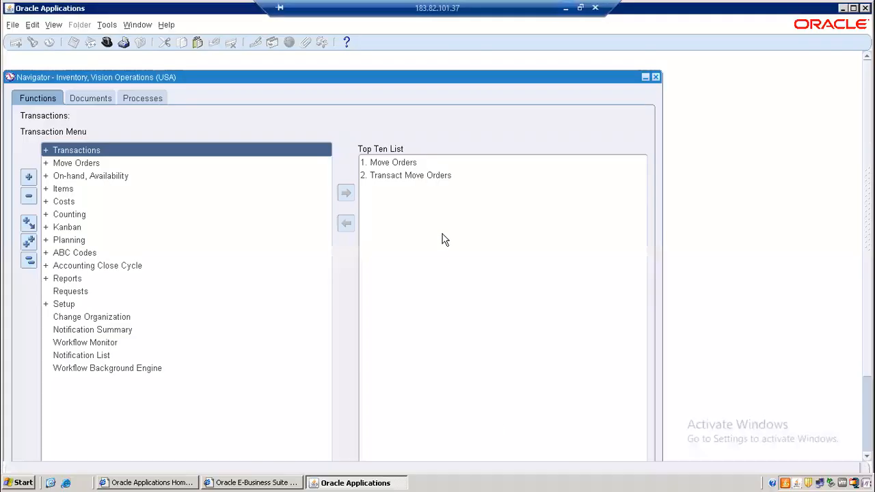
Query detailed on-hand quantity for AN001, confirm 990 Ea in Stores, and close the workbench
double_click(59, 190)
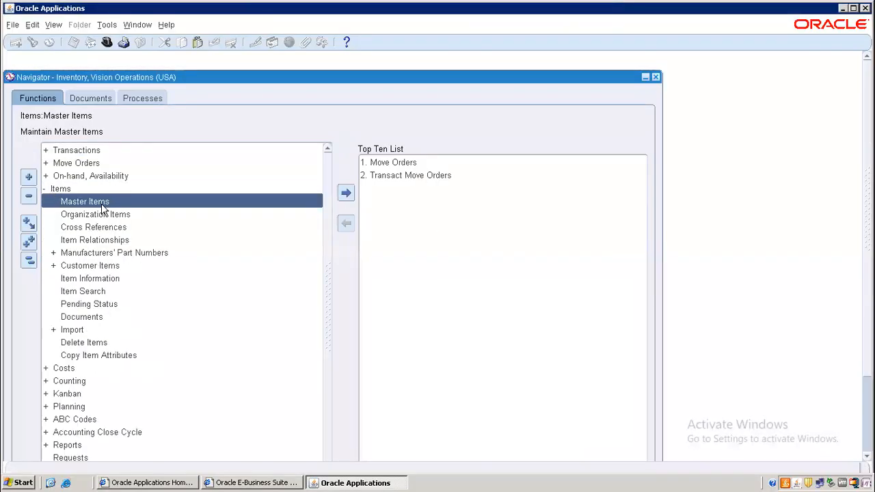
double_click(86, 175)
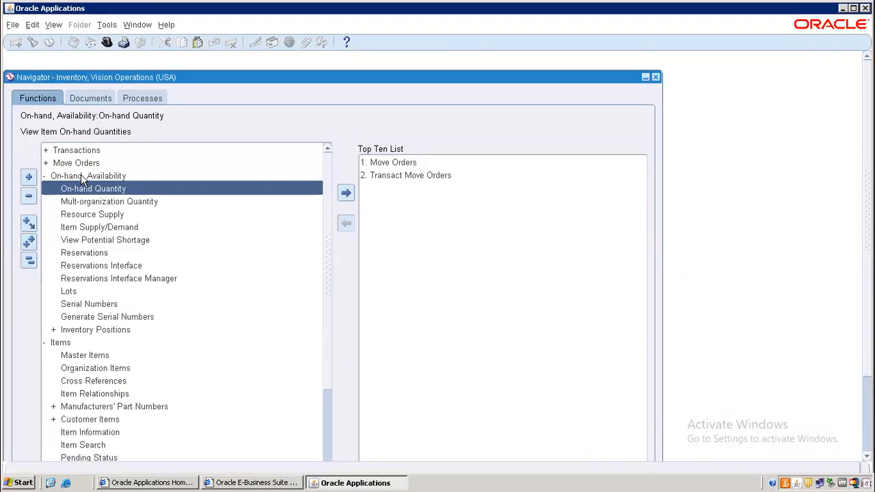
double_click(103, 188)
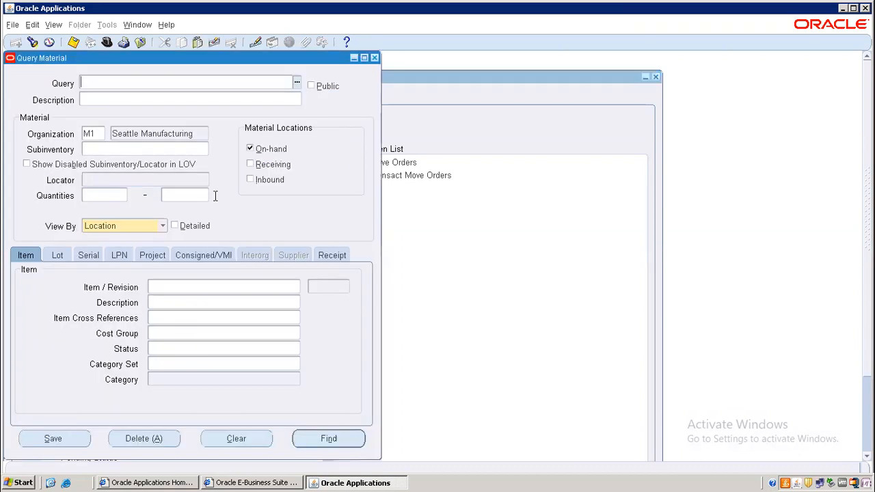
left_click(176, 226)
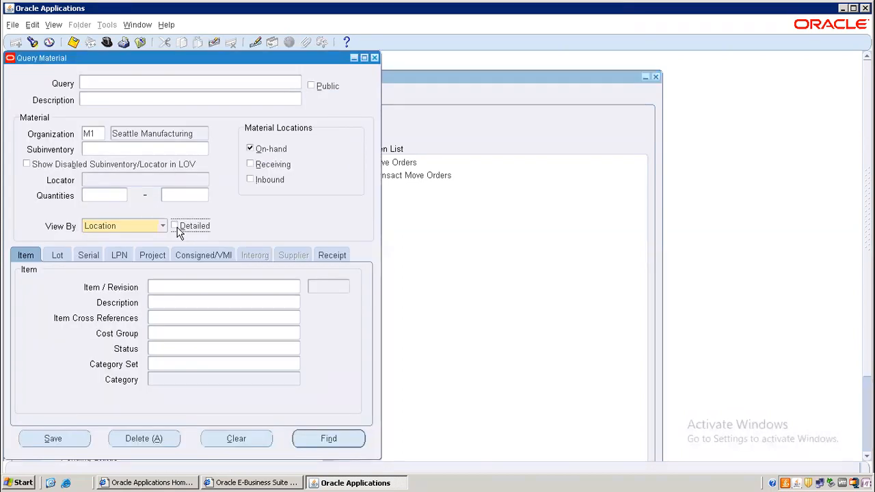
left_click(178, 282)
type("AN001")
key("Tab")
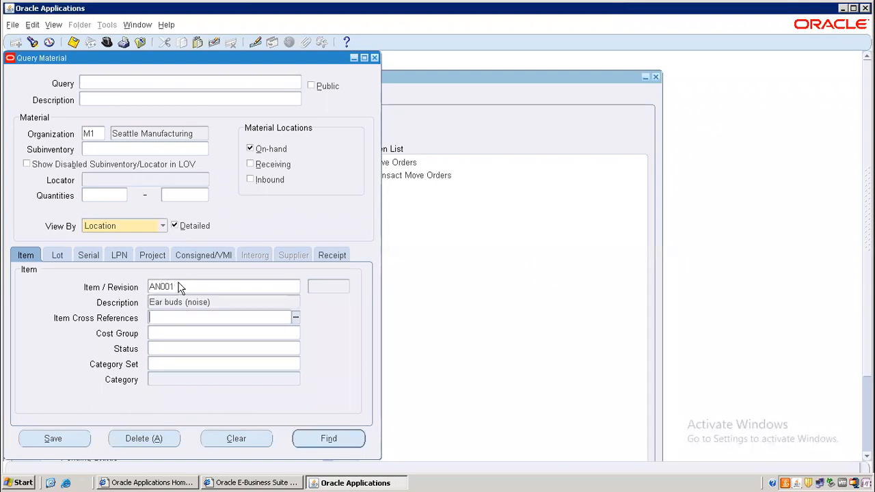
key("Return")
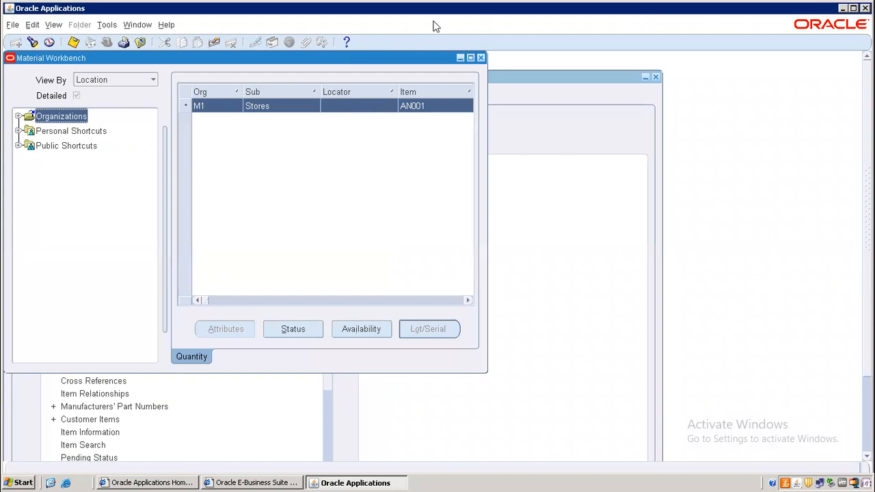
left_click(470, 57)
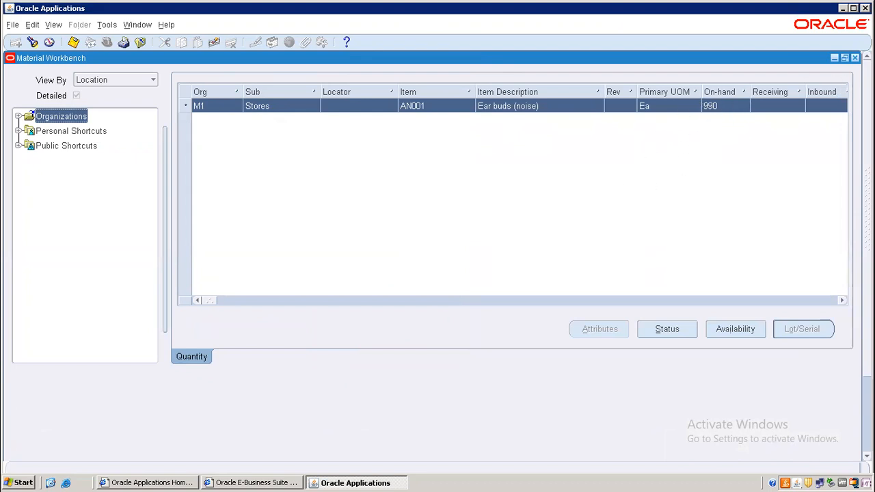
left_click(854, 58)
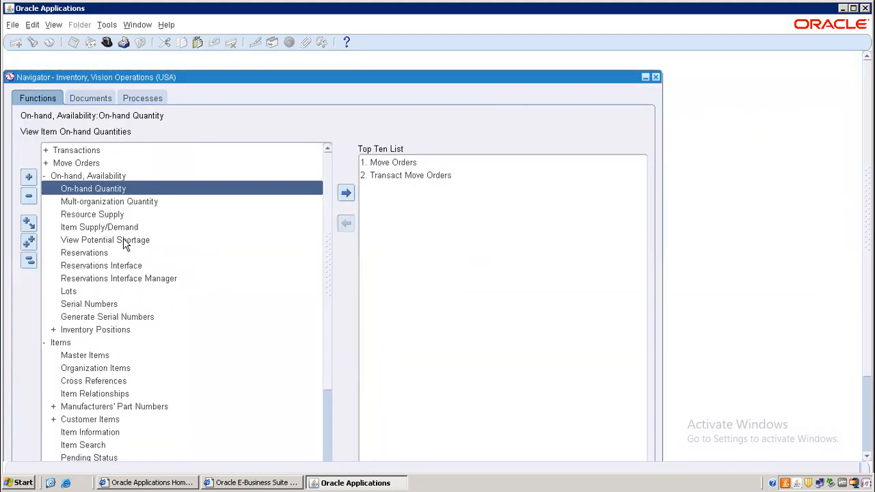
Start a Subinventory Transfer with transaction type Subinventory Transfer
left_click(28, 261)
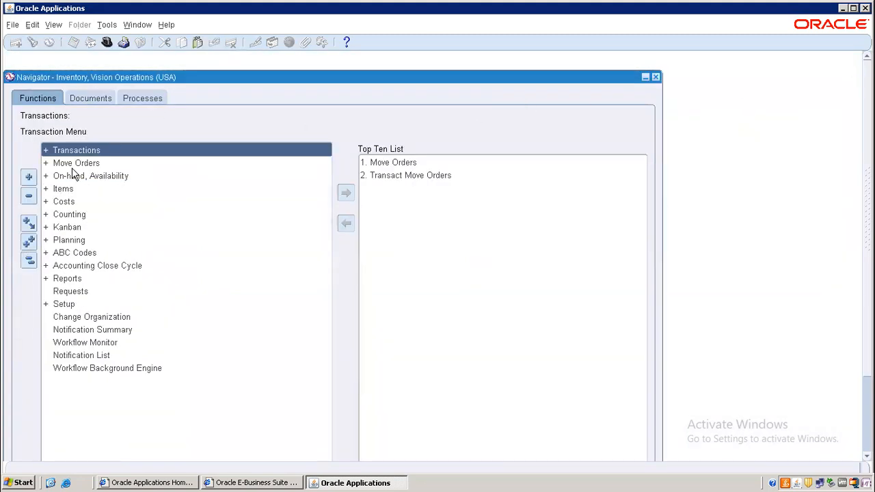
double_click(85, 152)
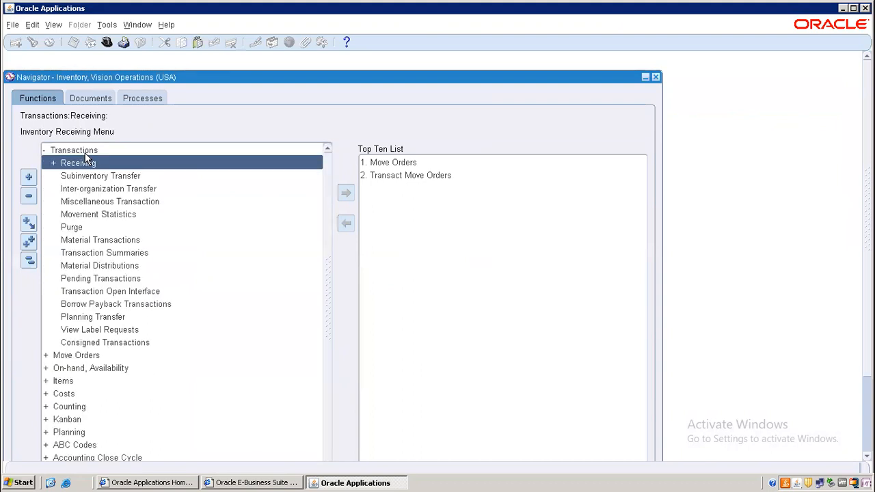
double_click(102, 175)
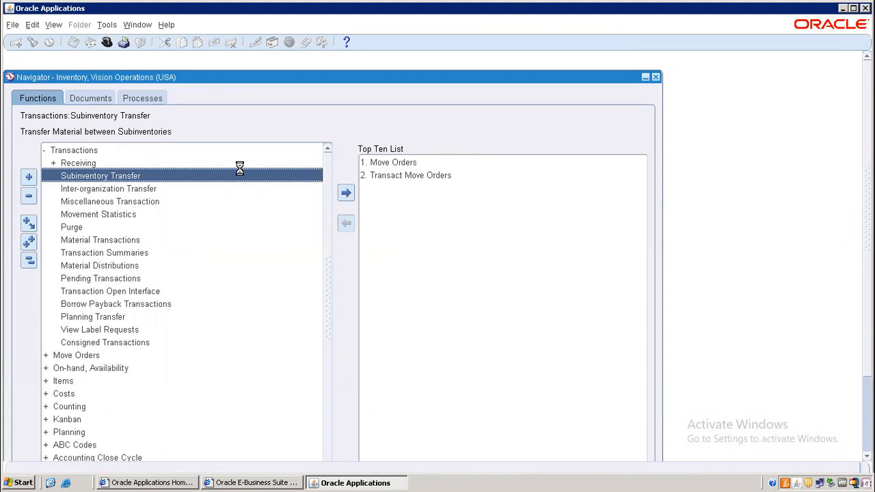
left_click(186, 132)
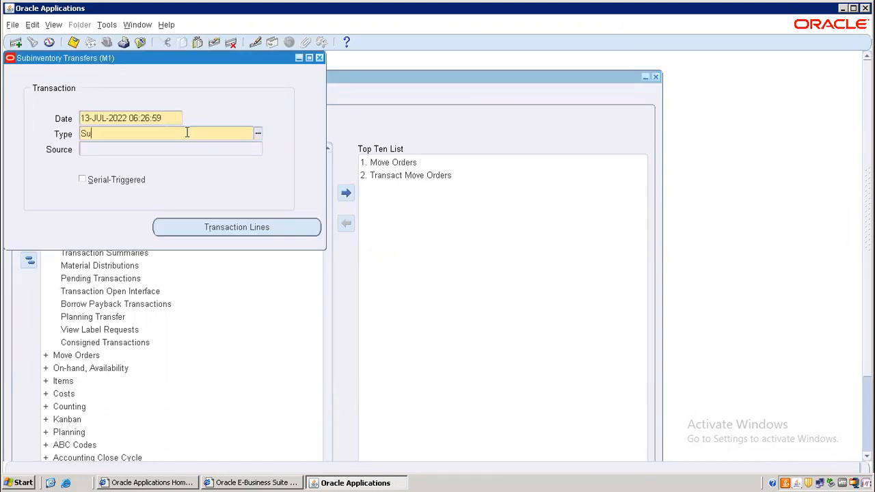
type("Sub%")
key("Tab")
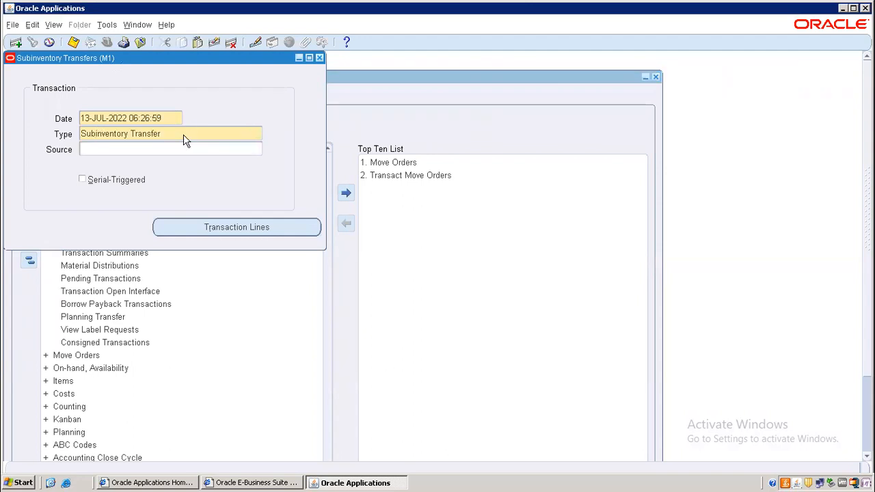
Add a transaction line for item AN001 from the Stores subinventory
left_click(227, 229)
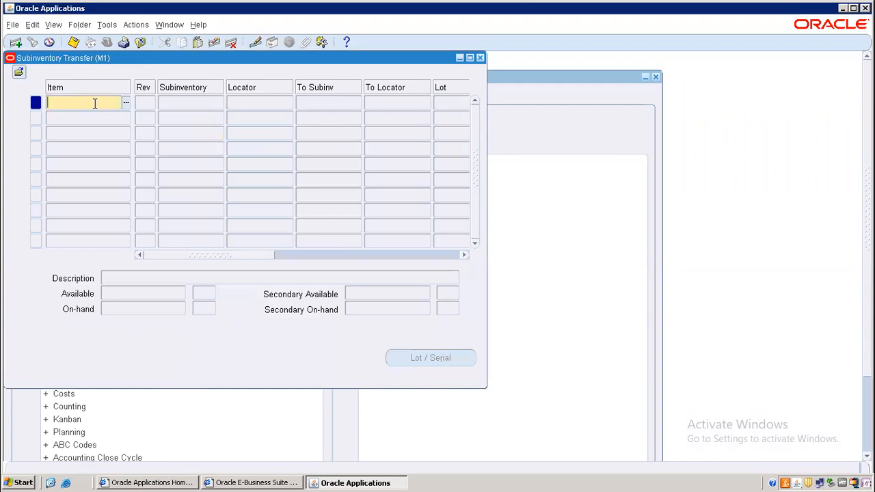
type("AN001")
key("Tab")
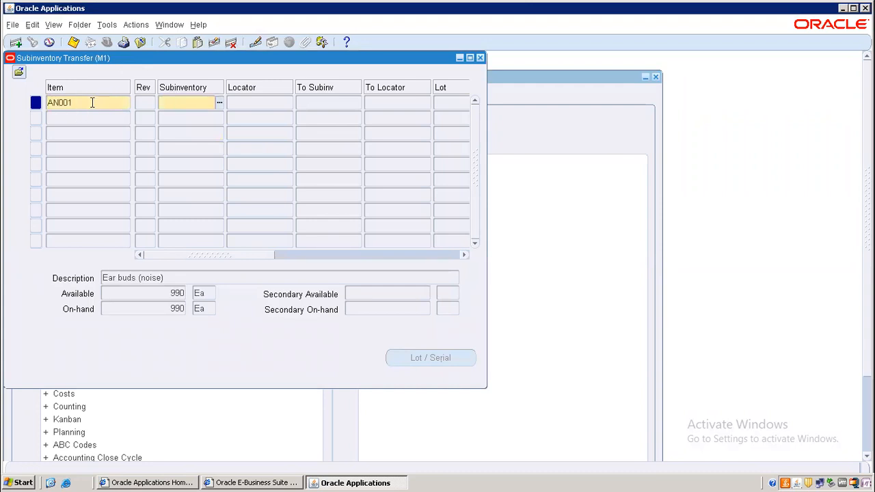
key("shift+Tab")
key("Tab")
type("Sto%")
key("Tab")
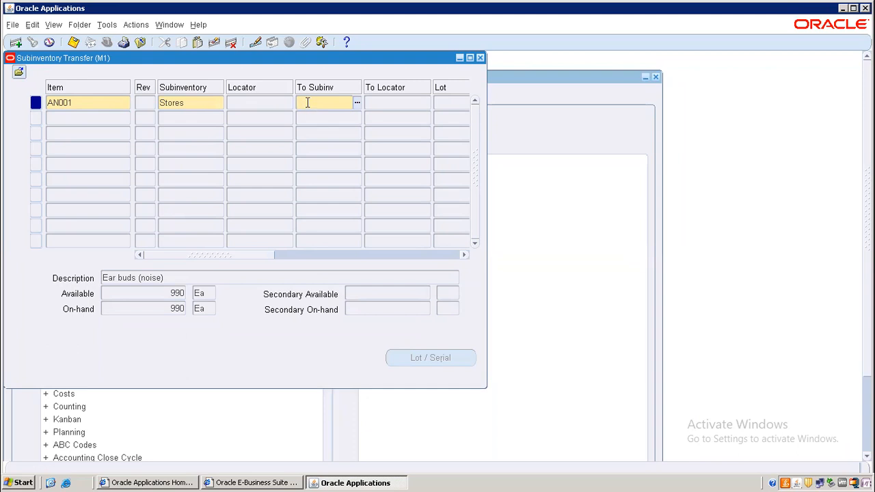
Set Depot as the destination subinventory with quantity 90, and save the transfer
key("ctrl+l")
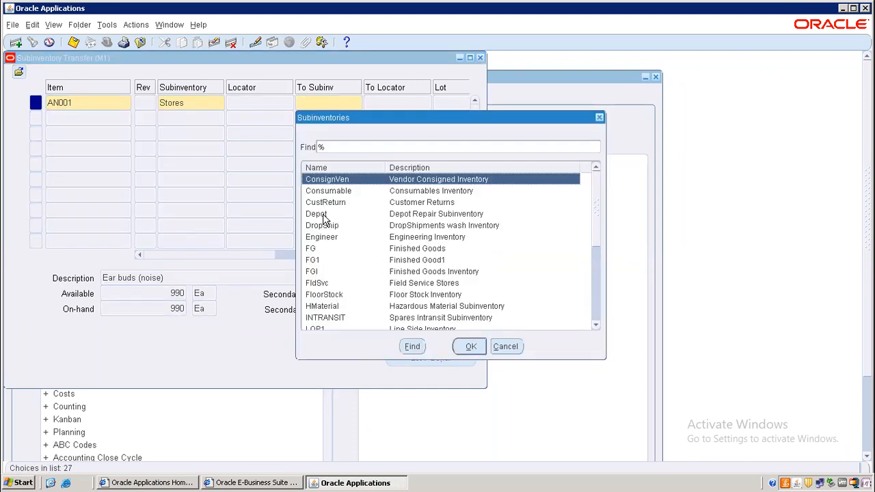
left_click(325, 218)
double_click(327, 216)
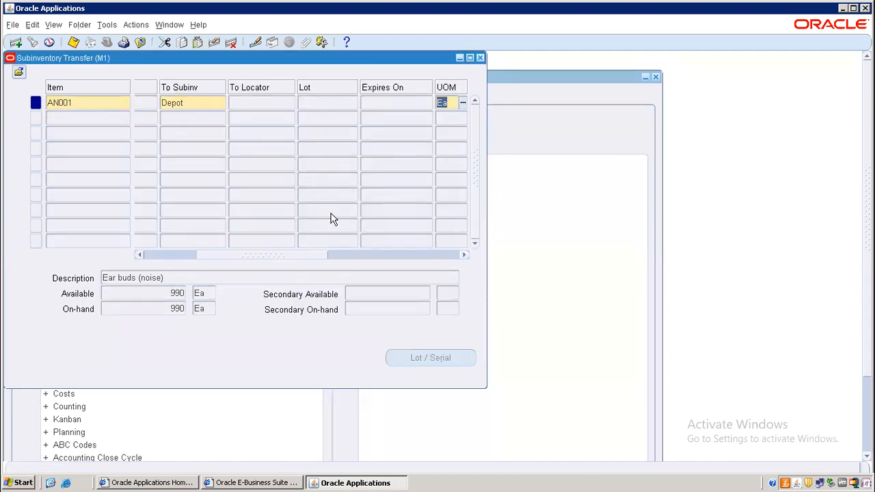
left_click_drag(220, 256, 277, 259)
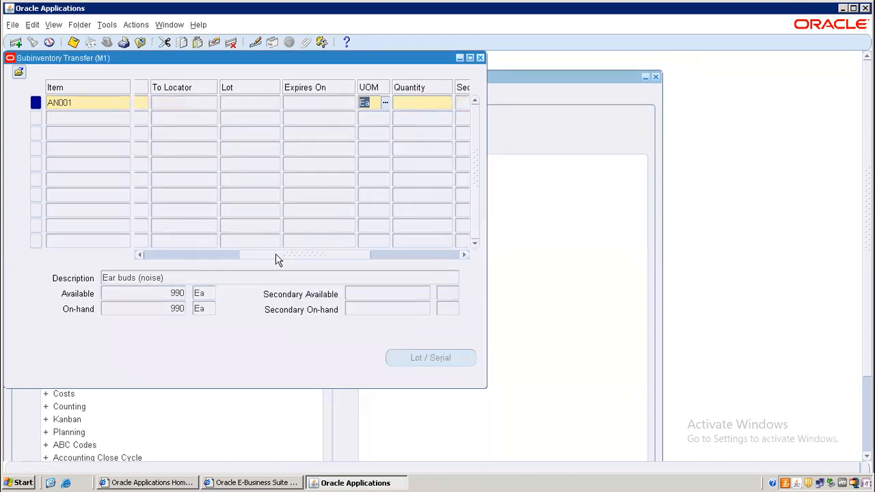
left_click(321, 101)
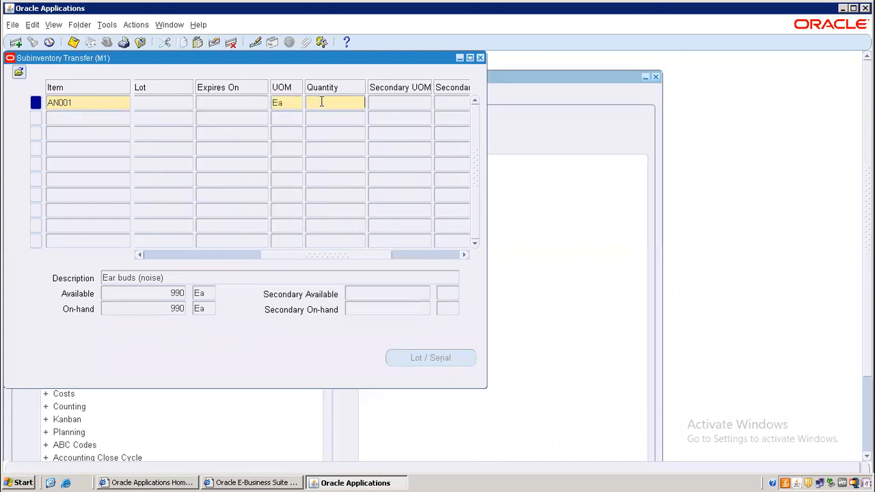
key("Tab")
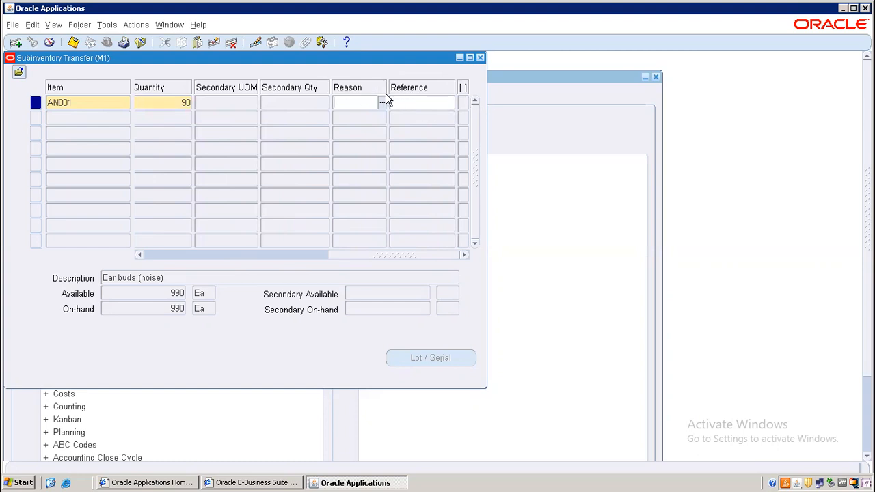
left_click(425, 103)
left_click(75, 43)
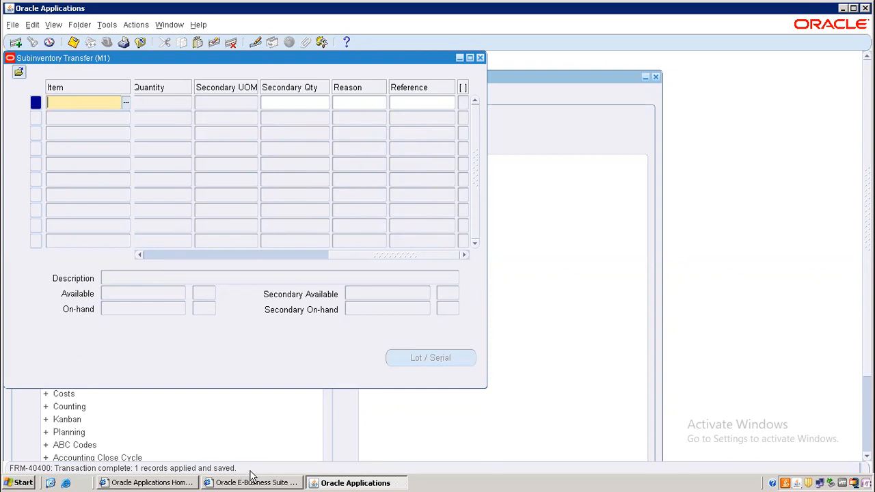
Close the subinventory transfer windows and go to On-hand Quantity
left_click(481, 58)
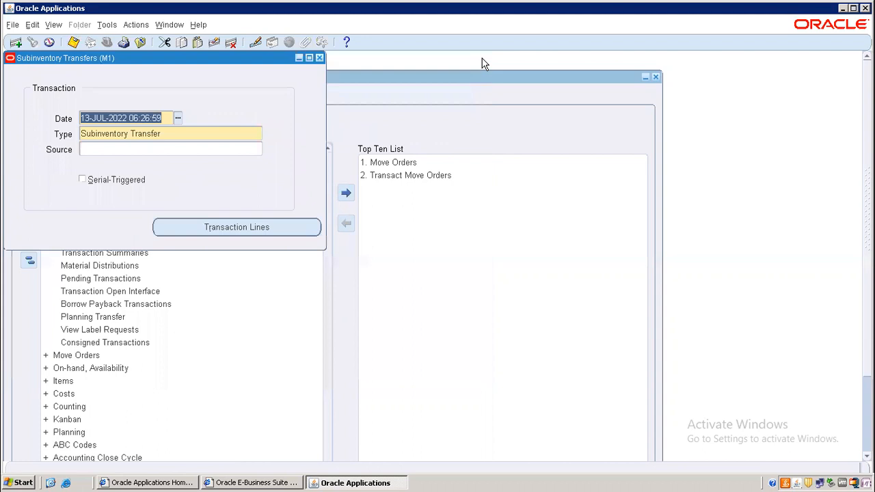
left_click(319, 59)
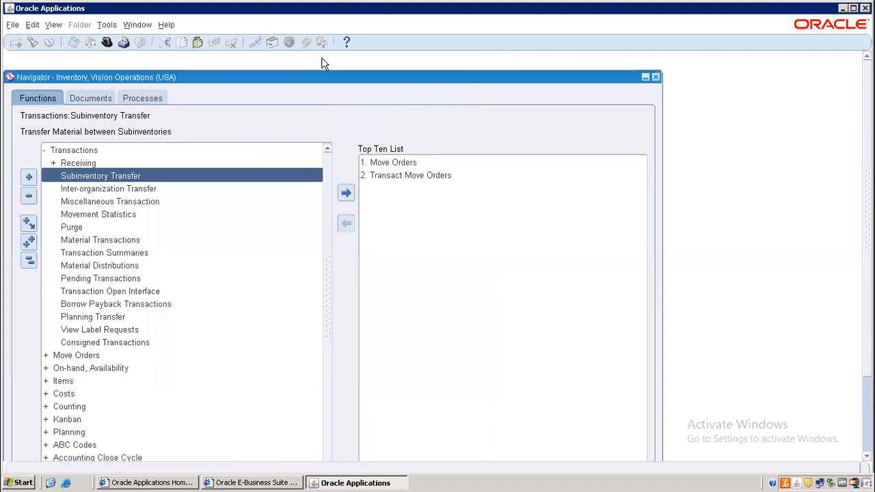
left_click(29, 262)
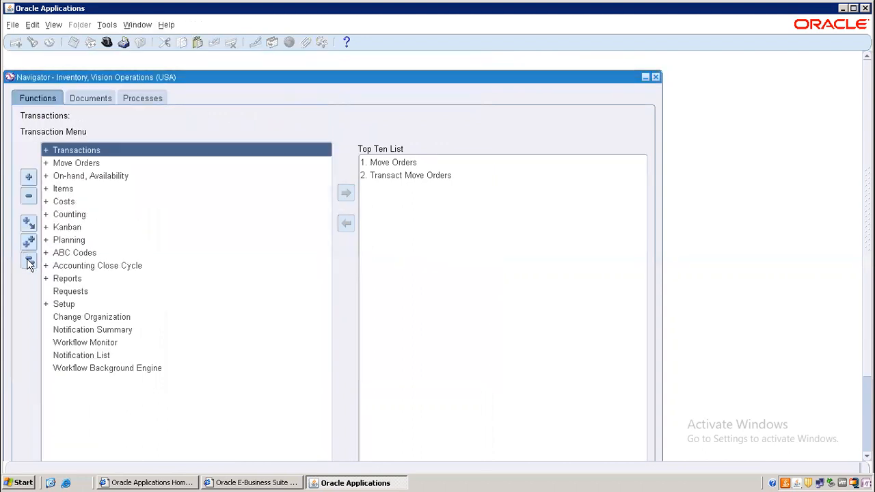
left_click(88, 181)
double_click(87, 179)
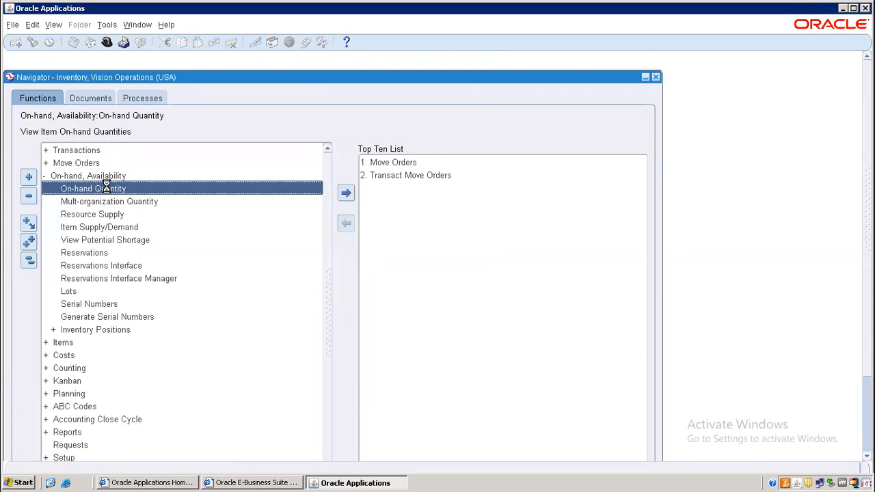
double_click(107, 189)
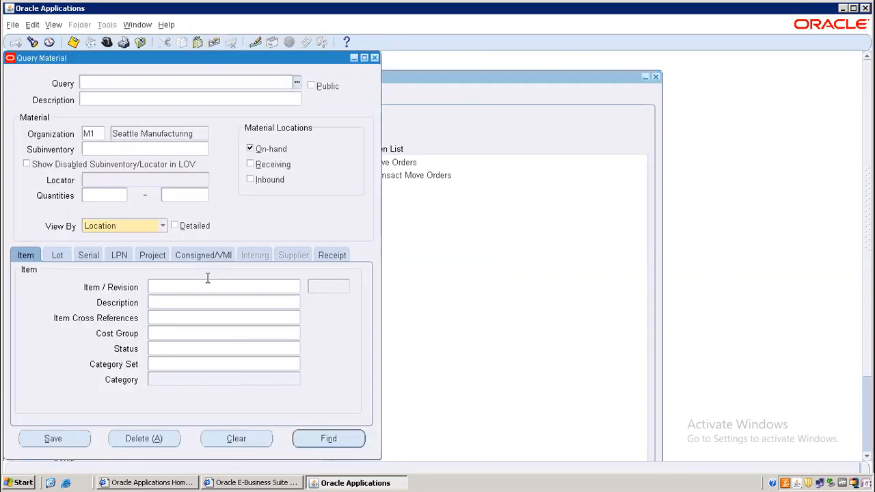
Query detailed on-hand for AN001, confirm 90 Ea in Depot and 900 in Stores, then close
left_click(169, 287)
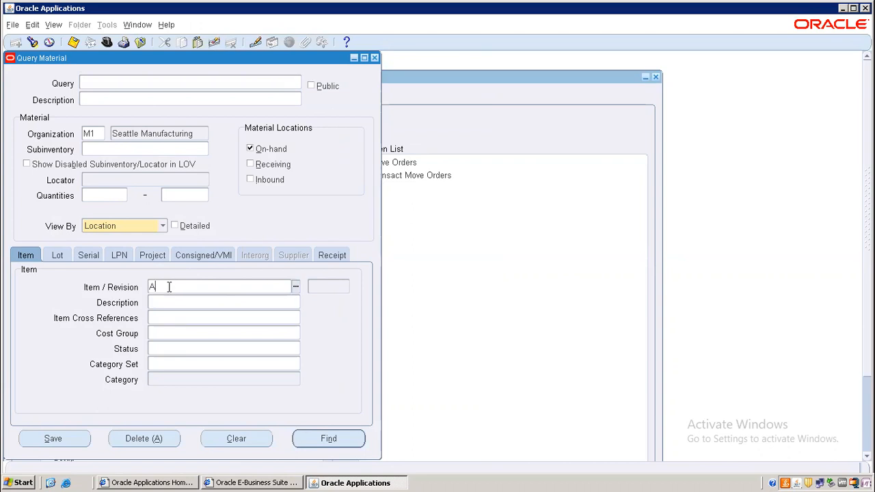
type("AN001")
key("Tab")
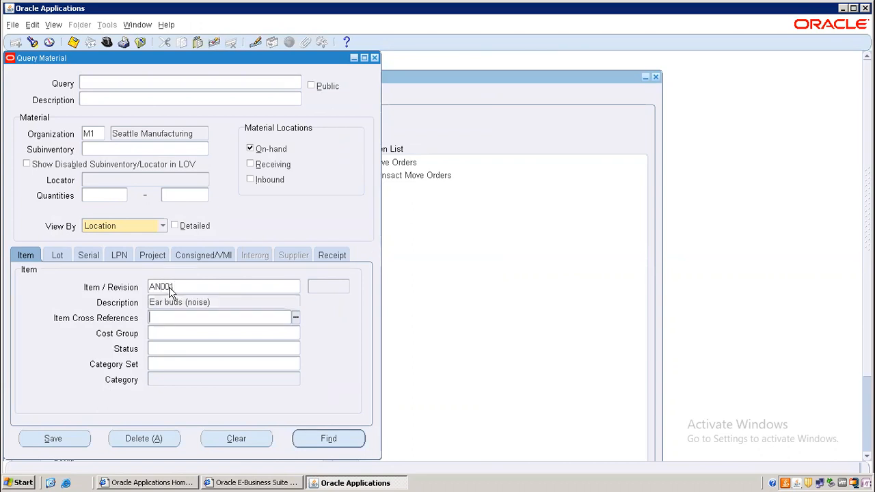
left_click(175, 226)
left_click(328, 440)
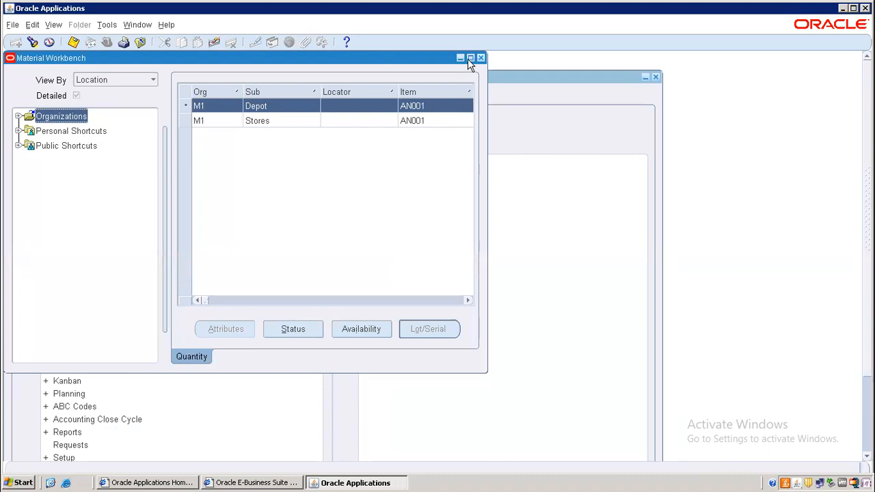
left_click(470, 59)
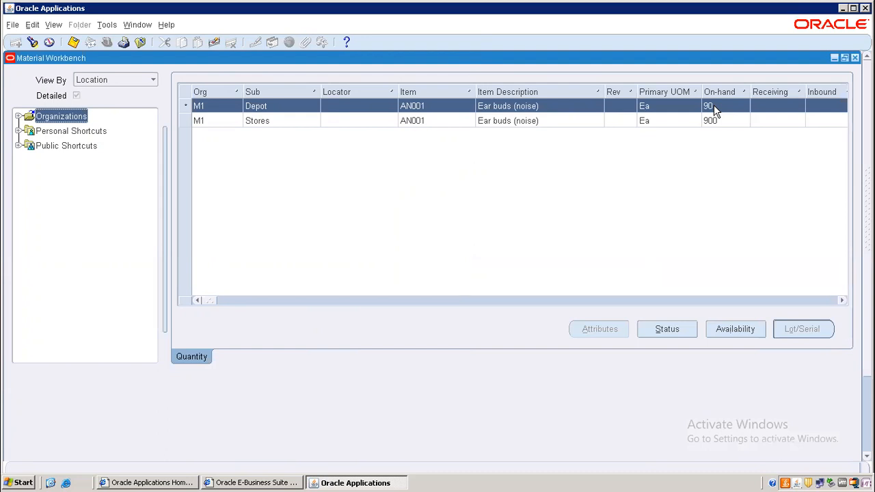
left_click(855, 58)
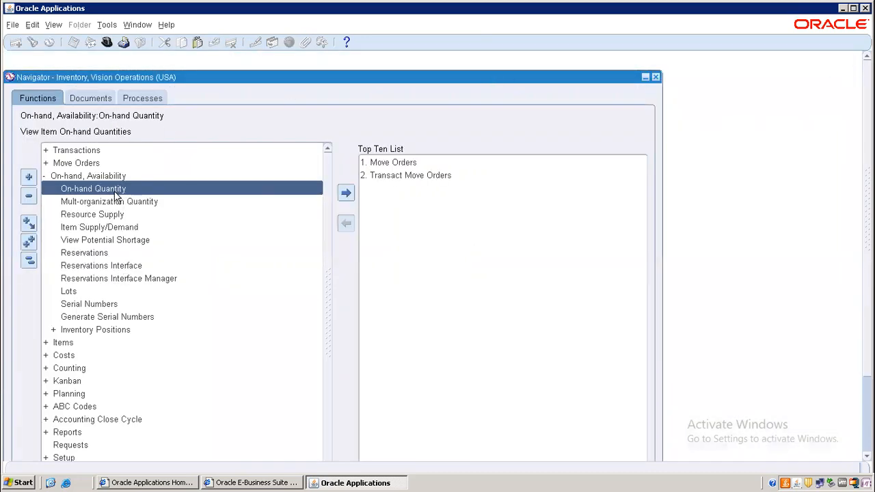
Open Find Material Transactions and enter item AN001, which fills in Ear buds (noise)
left_click(100, 153)
double_click(101, 154)
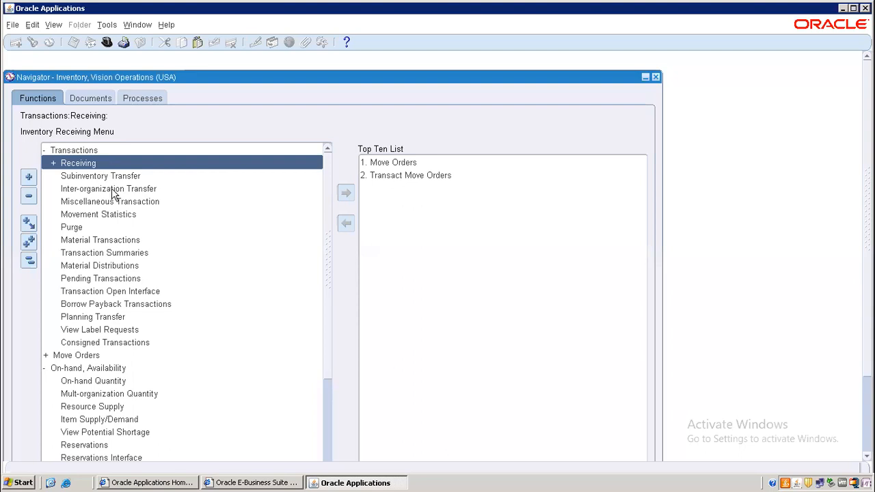
left_click(114, 243)
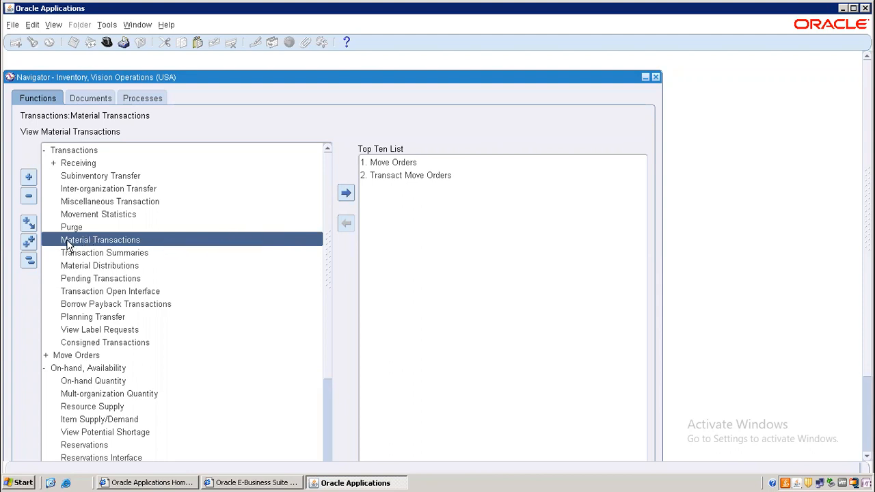
double_click(150, 239)
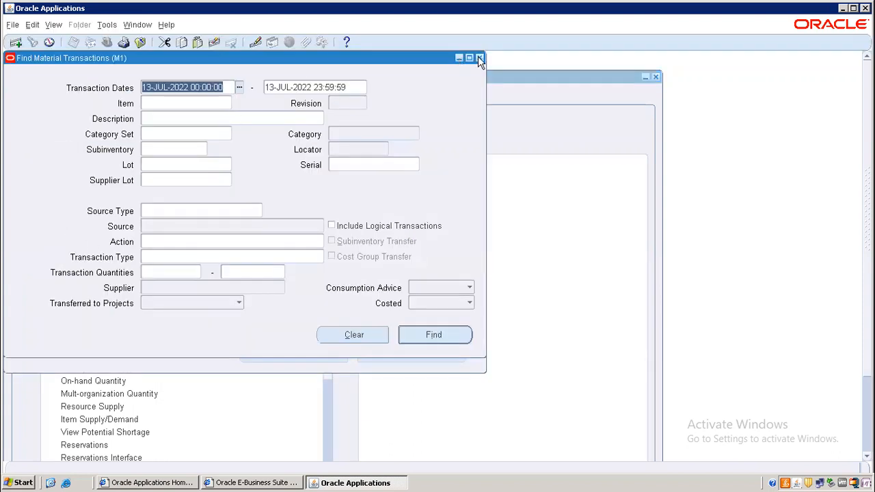
left_click(480, 58)
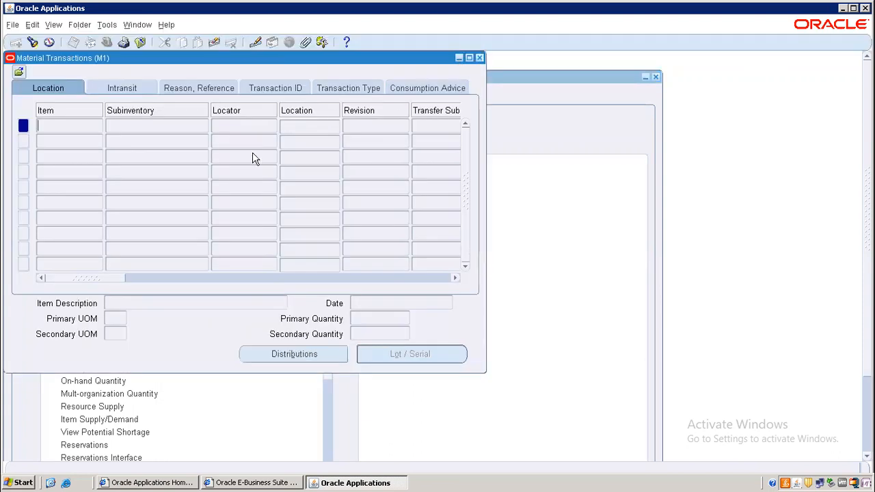
left_click(479, 58)
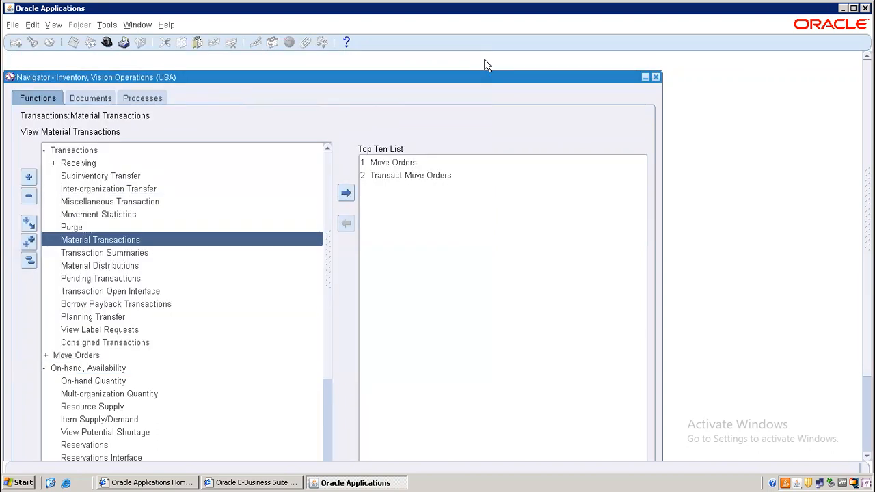
double_click(109, 240)
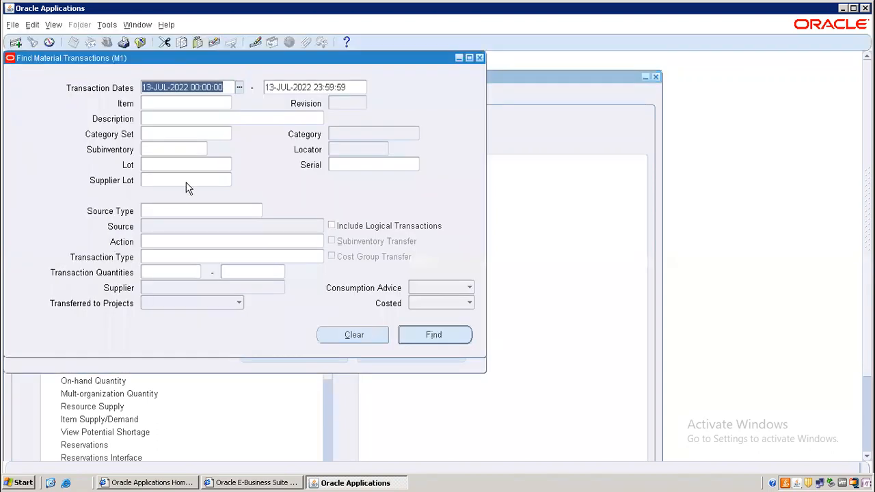
left_click(168, 105)
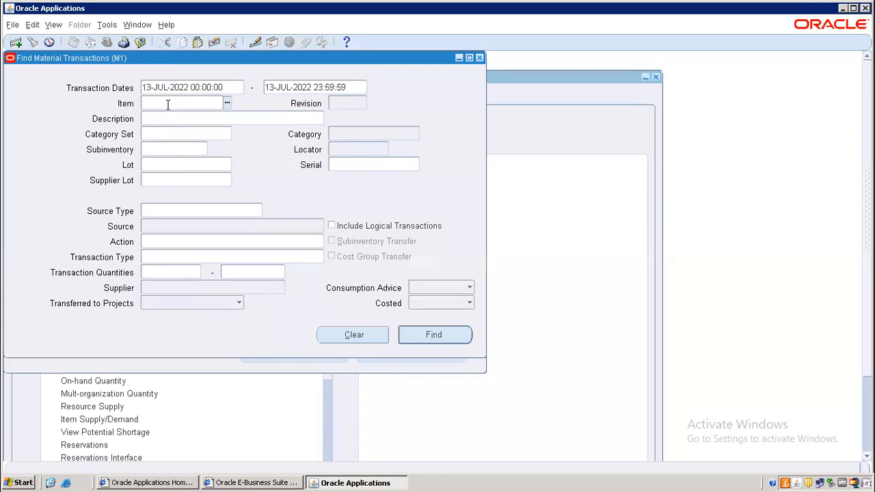
key("Tab")
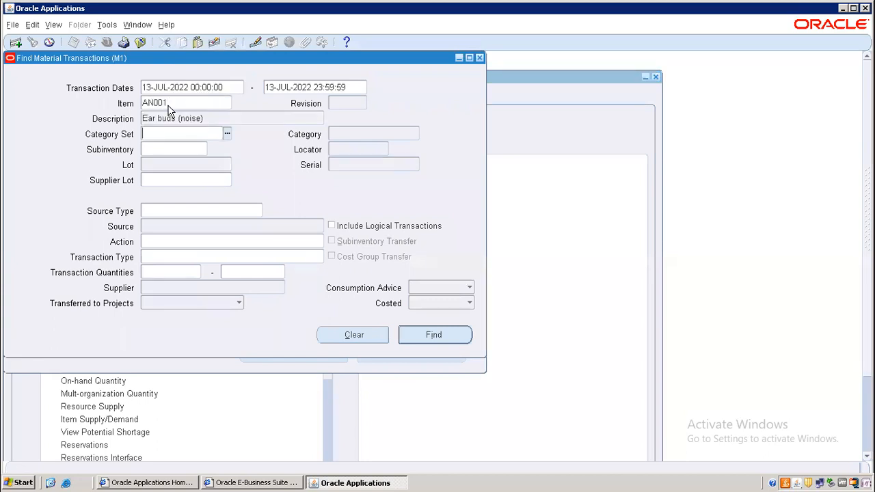
Run the AN001 transaction search and browse the in-transit, reason, ID and type tabs
left_click(429, 339)
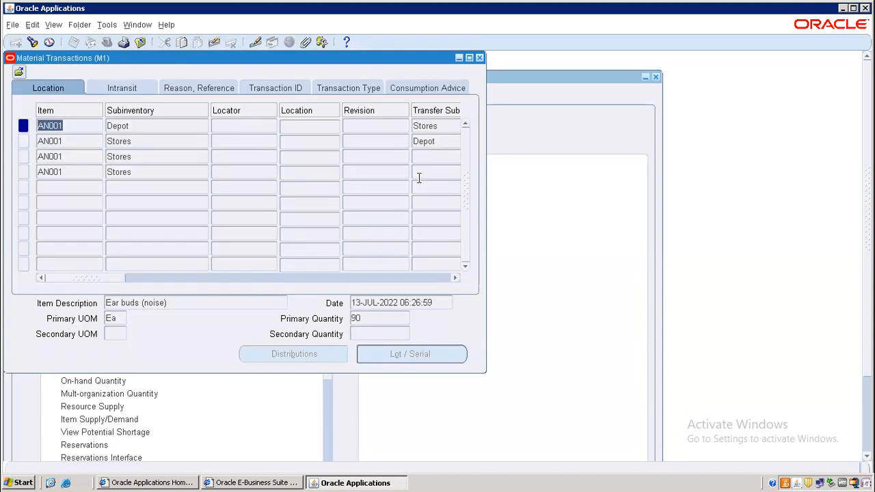
left_click(80, 170)
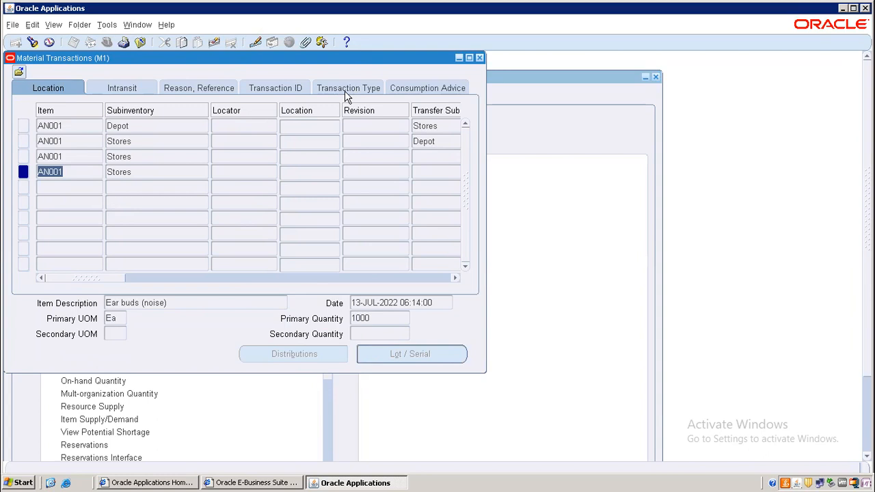
left_click(133, 90)
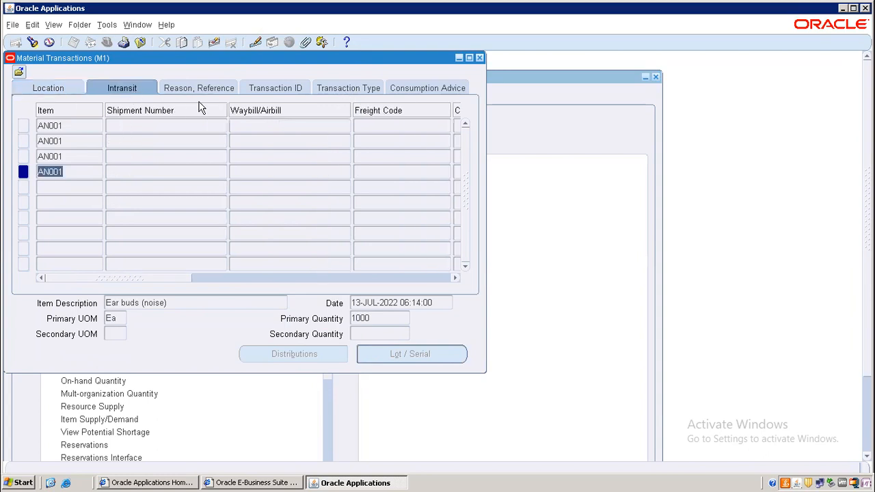
left_click(221, 95)
left_click(285, 89)
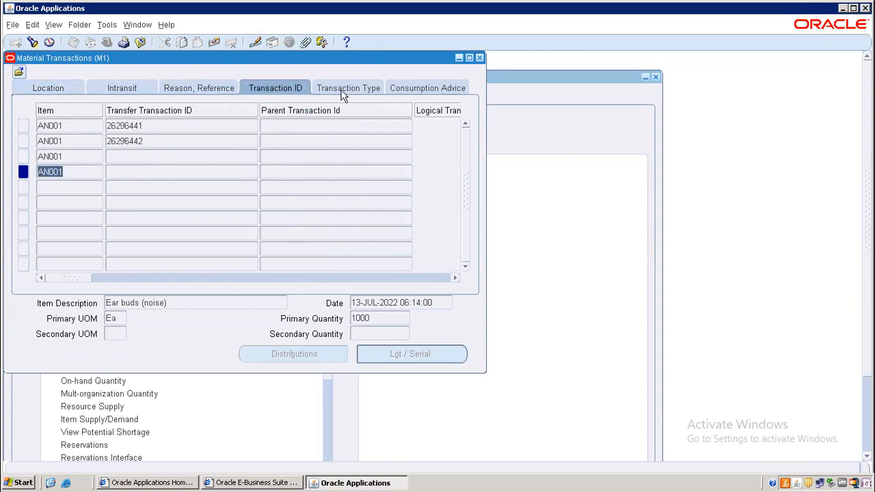
left_click(356, 89)
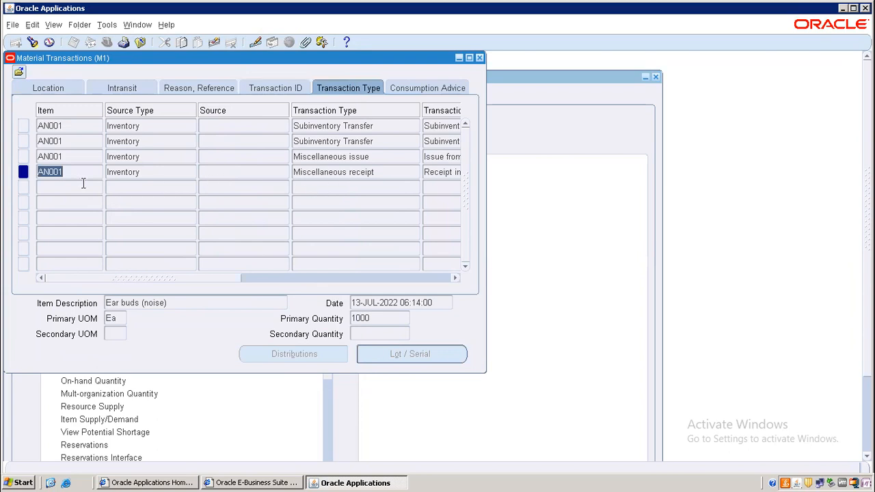
Inspect the Miscellaneous receipt, Miscellaneous issue and both Subinventory Transfer records
left_click(334, 175)
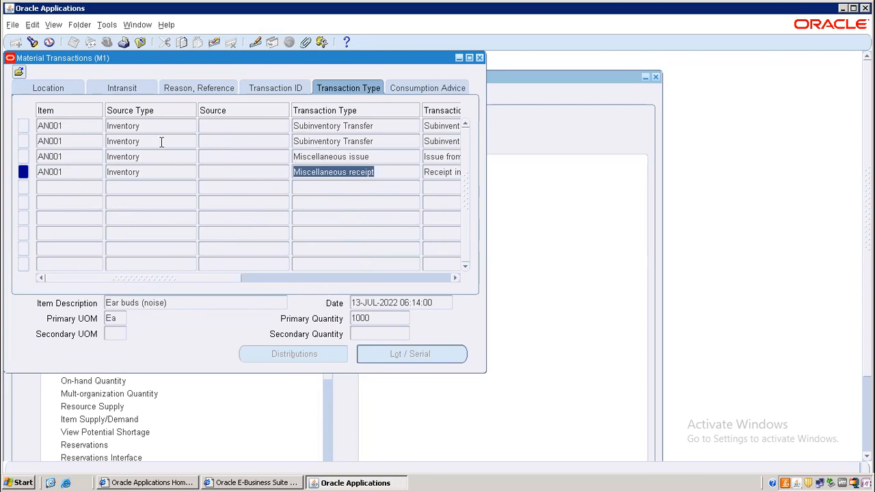
left_click(328, 157)
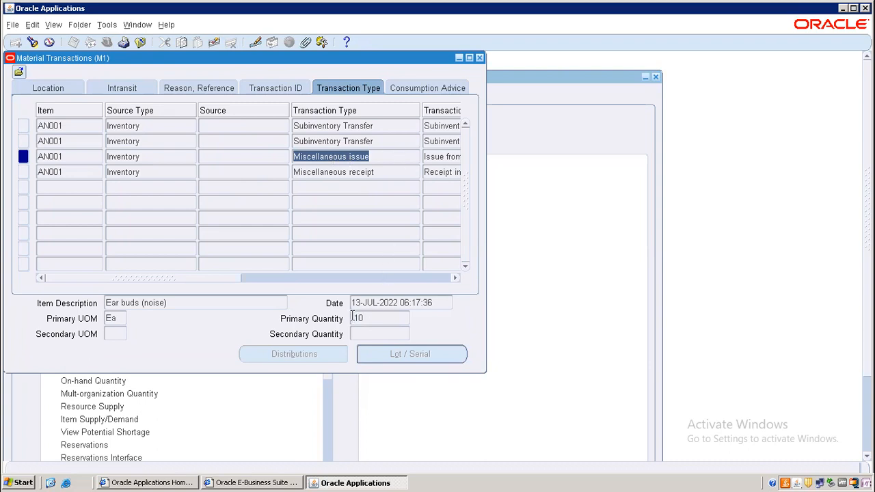
left_click(313, 142)
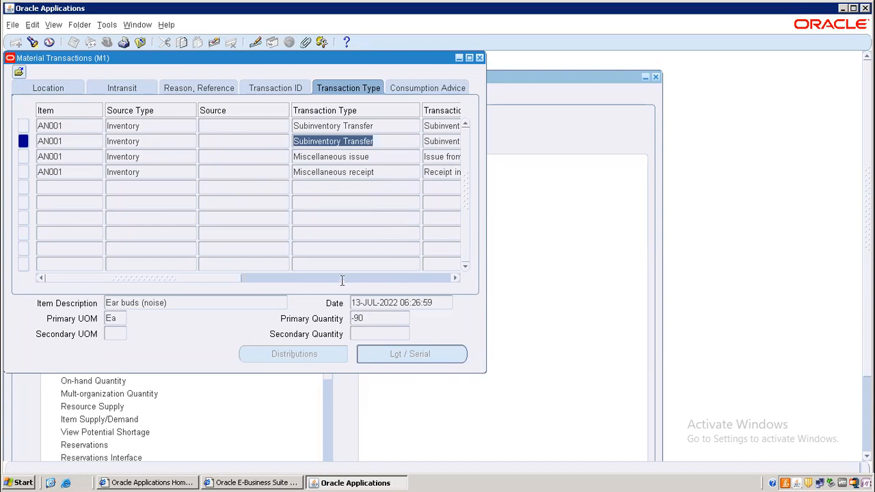
left_click(336, 126)
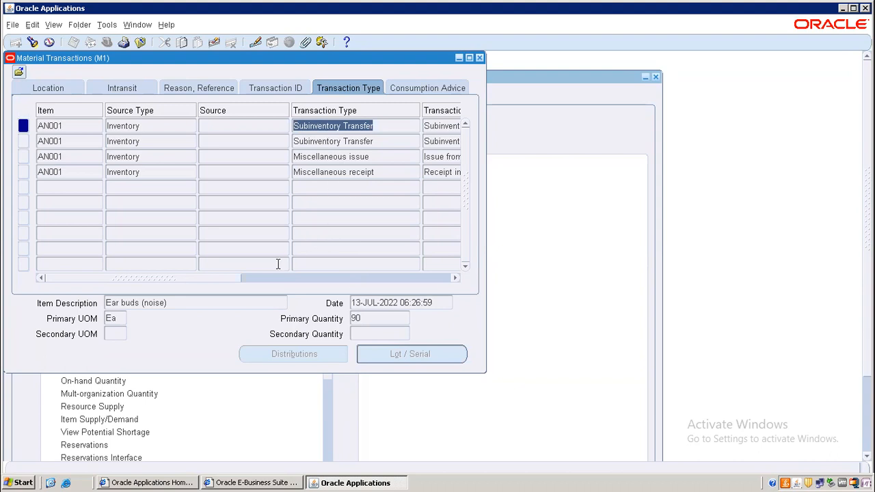
Confirm the transfer shows +90 in Depot and -90 in Stores, plus receipt 1000 and issue -10
left_click(80, 91)
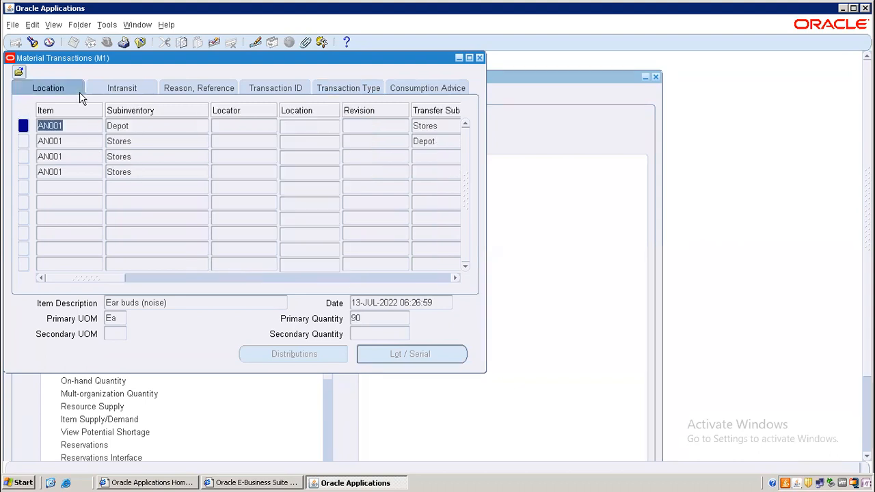
left_click(154, 128)
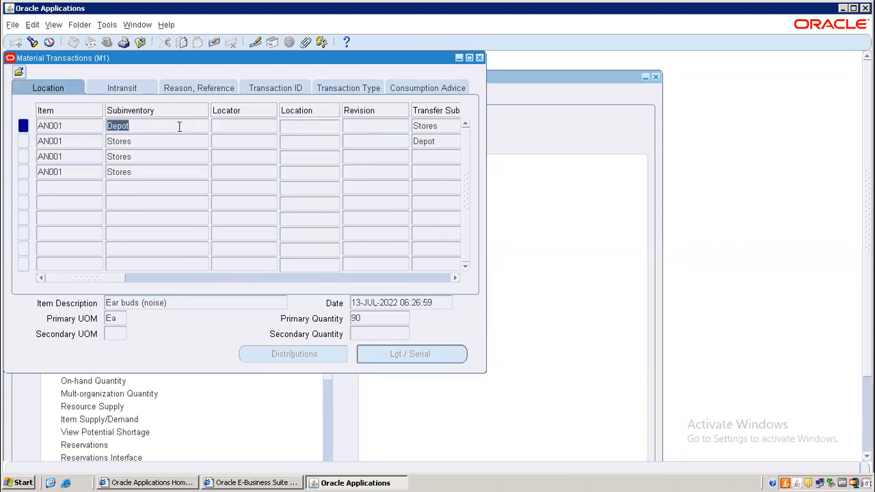
left_click(381, 318)
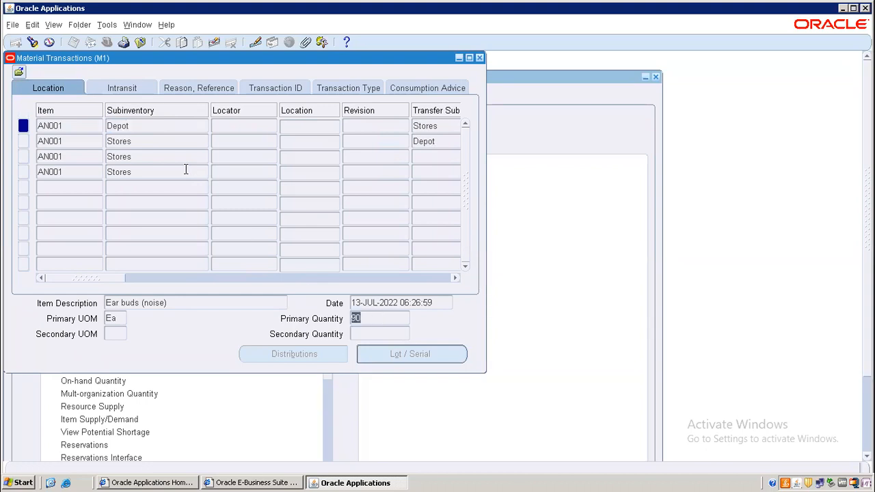
left_click(163, 140)
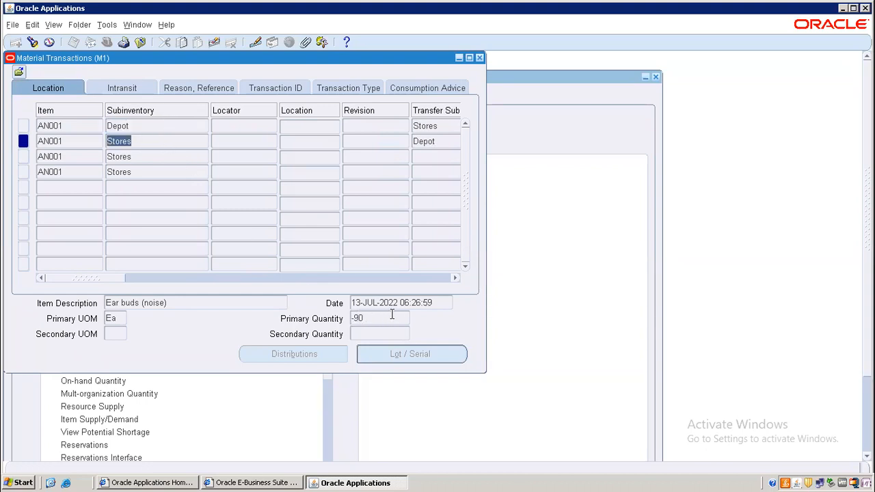
left_click(347, 90)
left_click(368, 138)
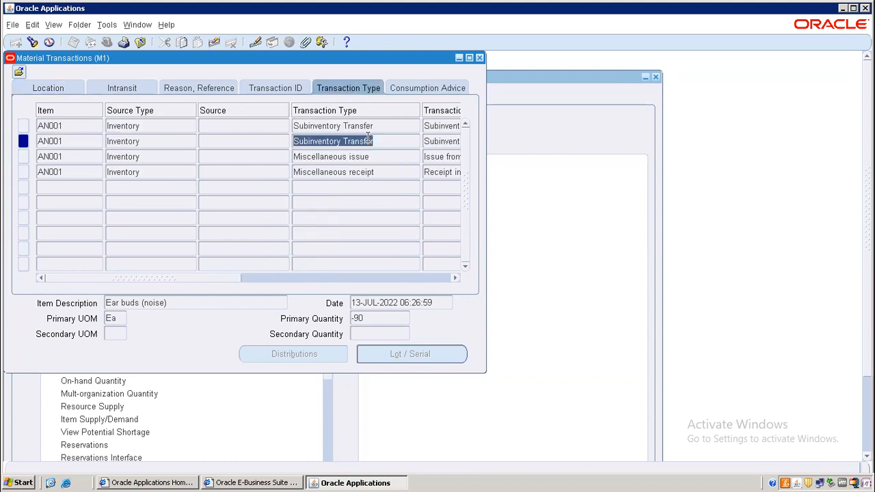
left_click(359, 126)
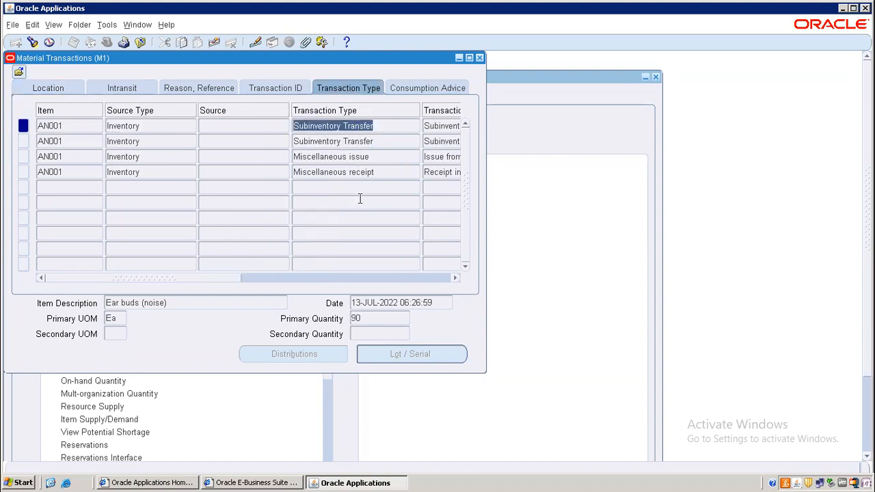
left_click(360, 171)
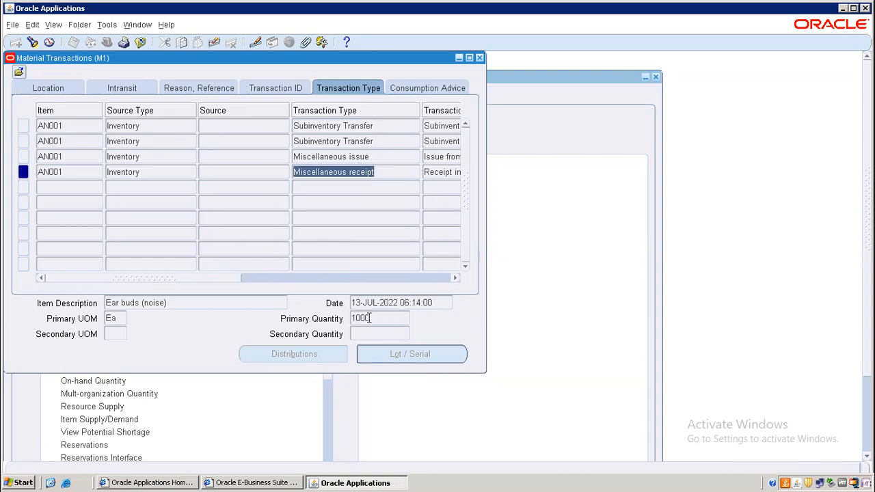
left_click(333, 158)
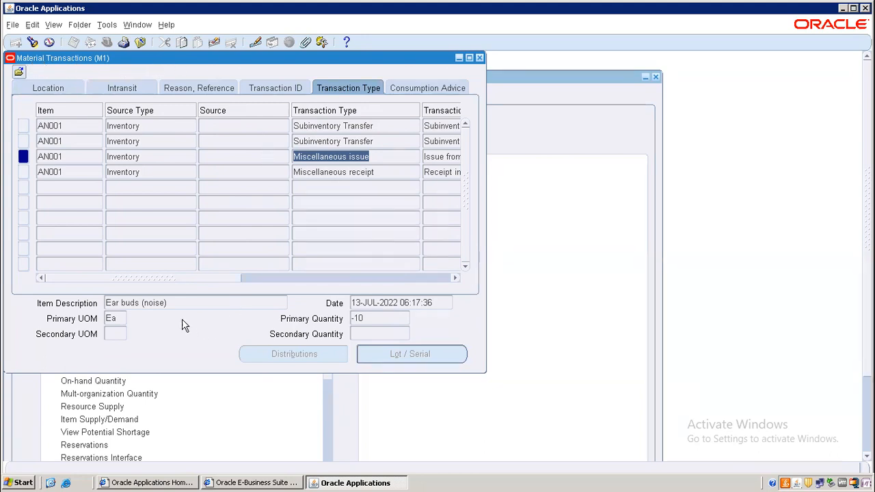
Scroll the results, check transaction IDs and consumption advice, then close Material Transactions
left_click_drag(201, 283, 447, 277)
left_click_drag(391, 282, 364, 282)
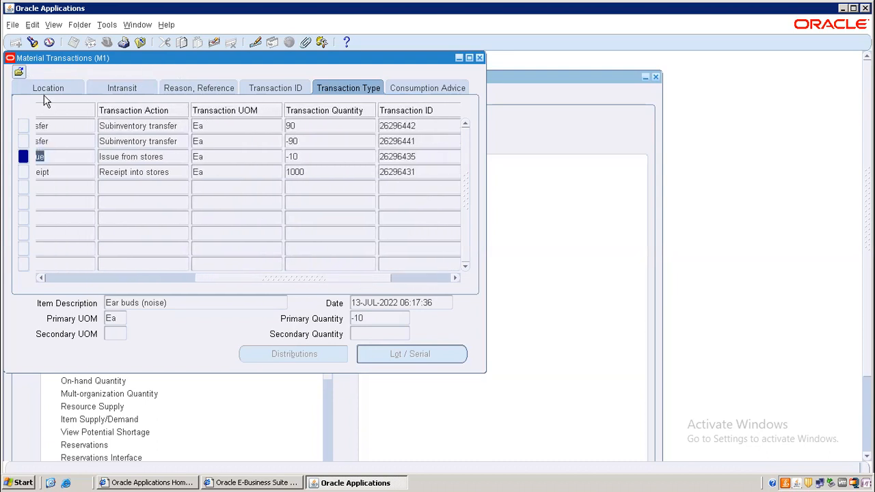
left_click_drag(272, 283, 313, 279)
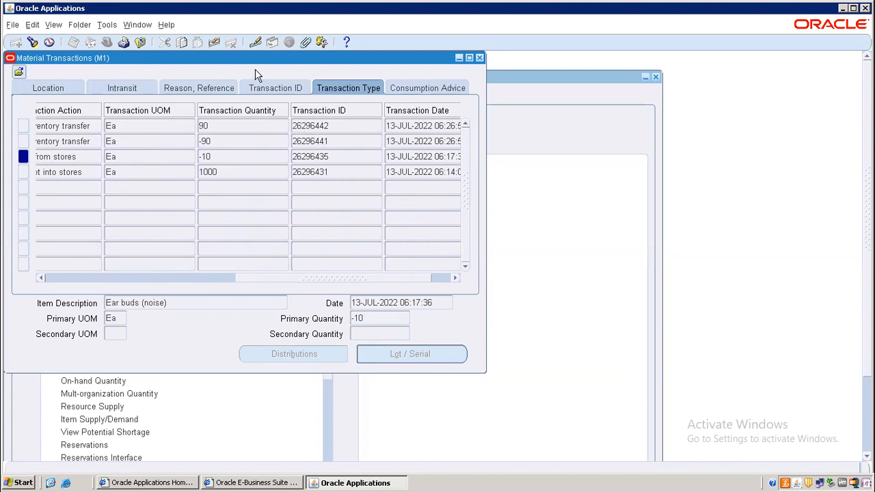
left_click(293, 86)
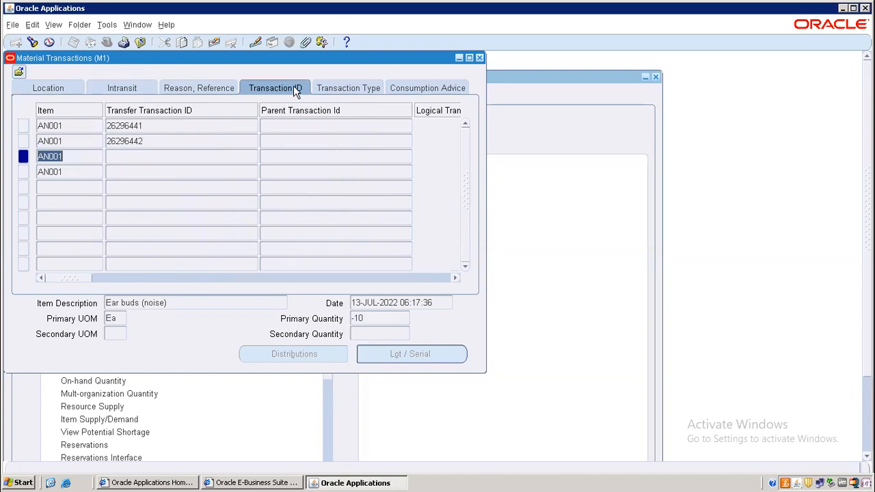
left_click(415, 89)
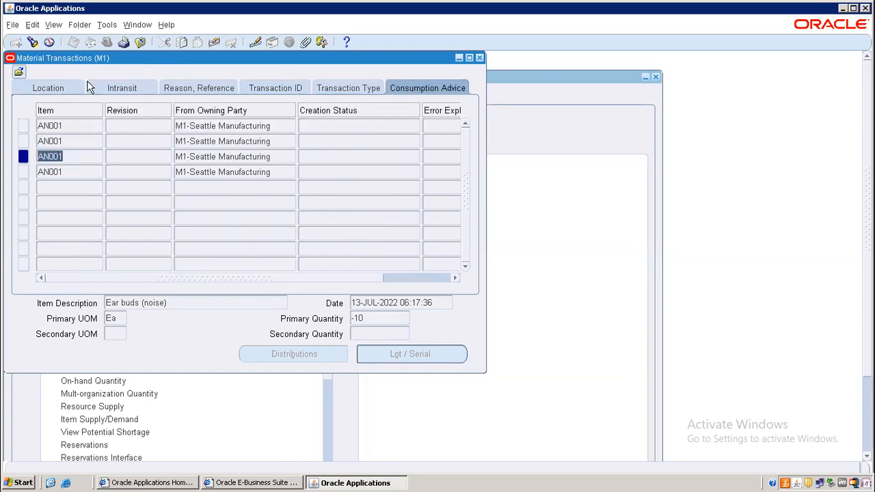
left_click(41, 93)
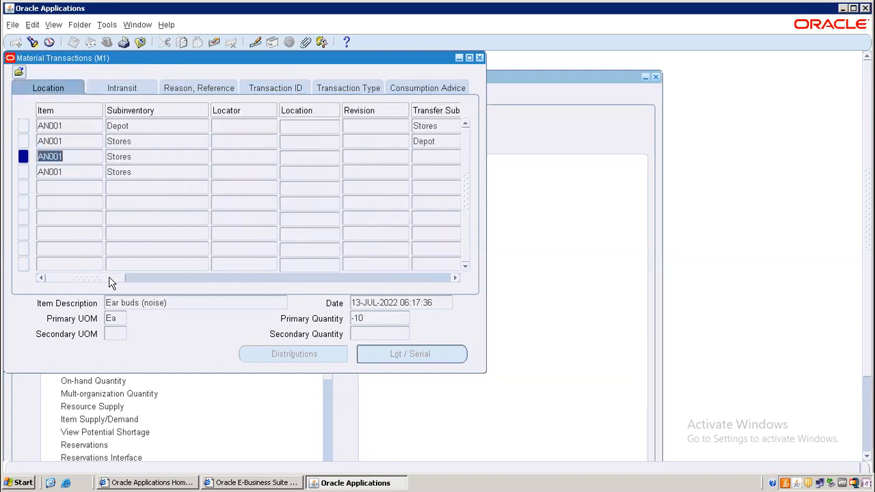
left_click(85, 141)
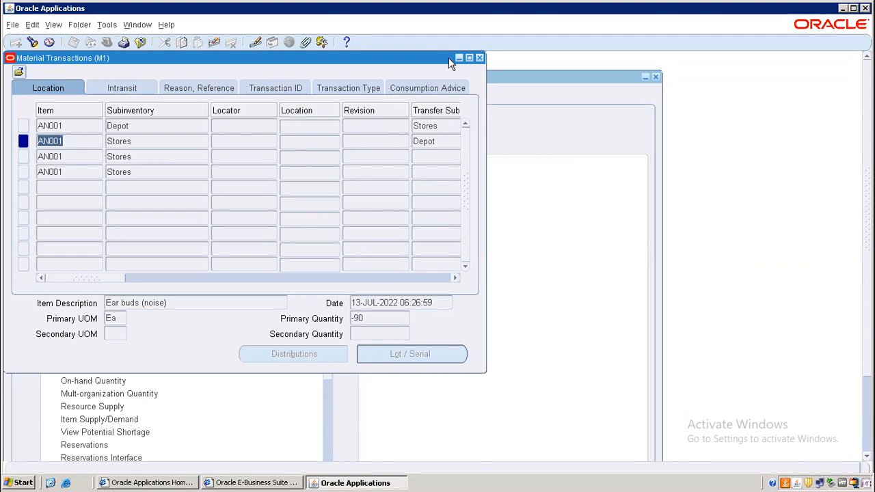
left_click(476, 59)
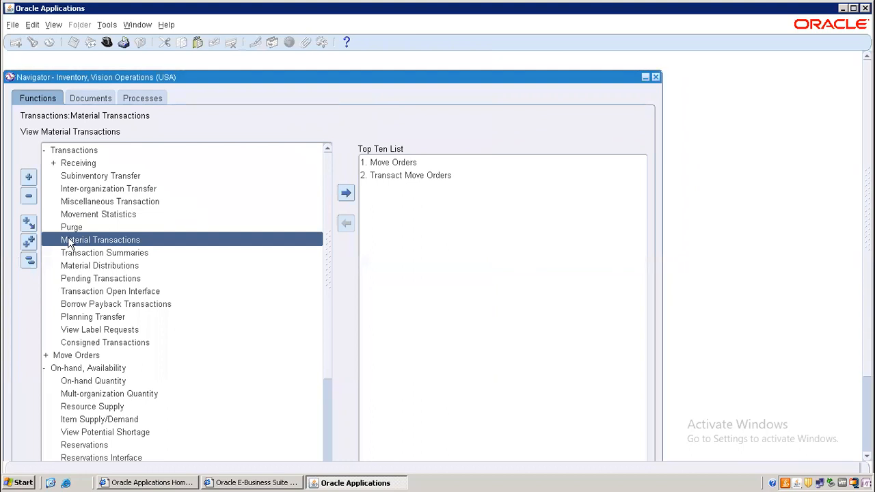
Open the Move Orders form from the Navigator and close it again
left_click(28, 261)
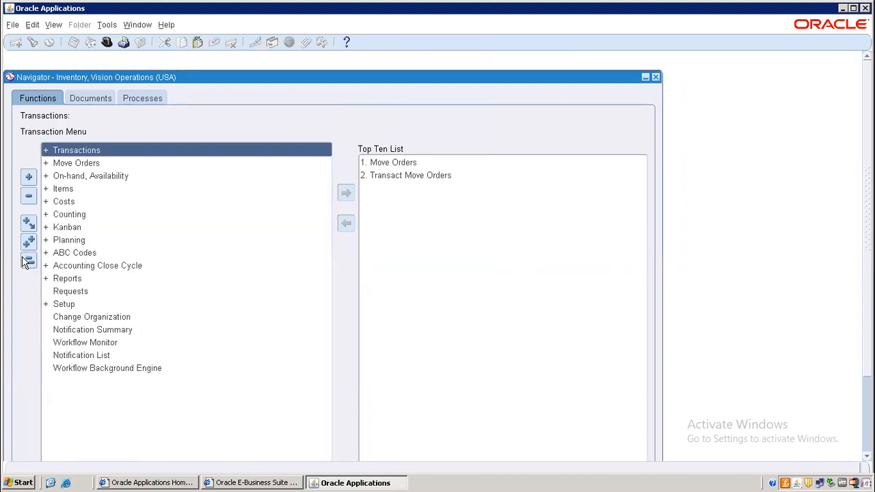
double_click(92, 164)
double_click(108, 176)
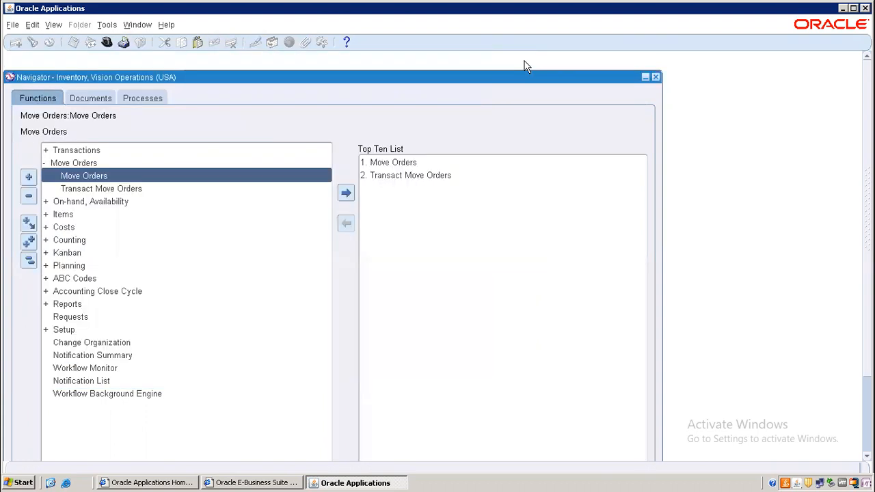
left_click(523, 58)
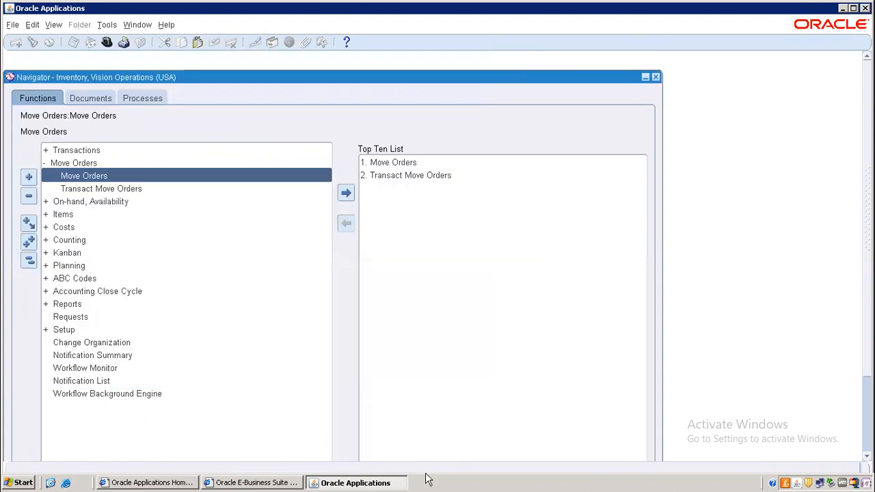
Minimize the E-Business Suite browser and remote session, returning to the Excel MO Transfer note
left_click(286, 482)
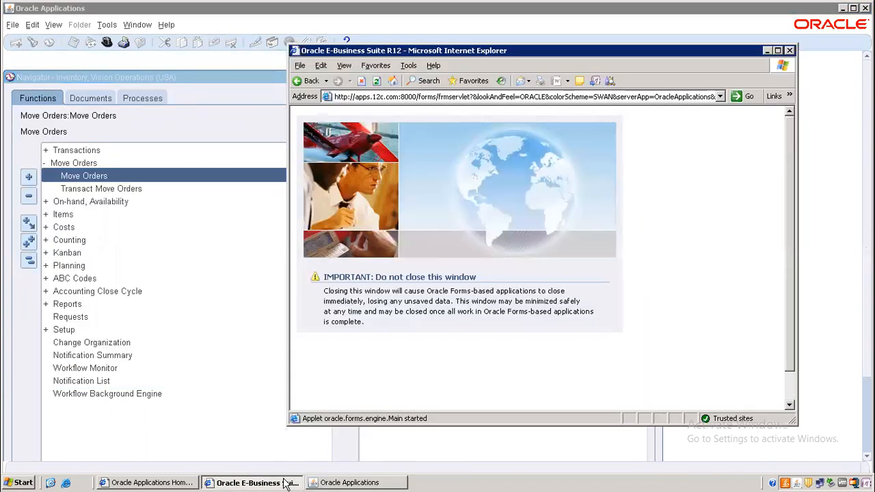
left_click(767, 51)
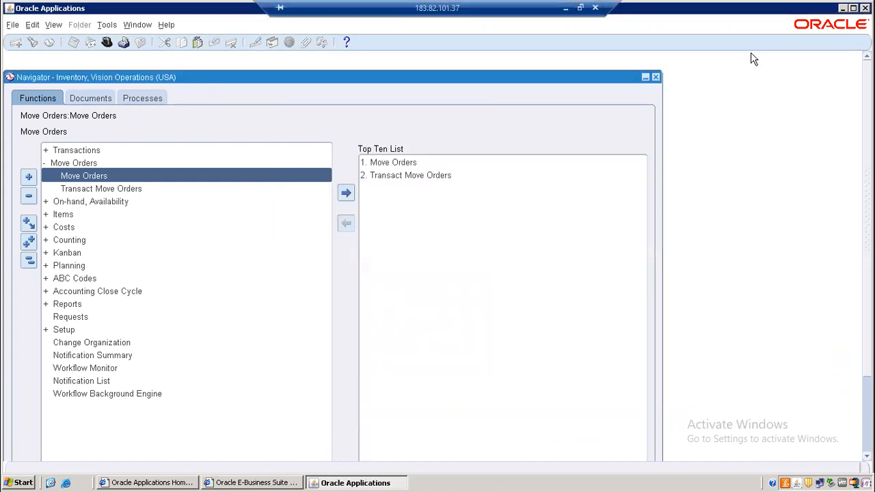
left_click(566, 8)
left_click(446, 315)
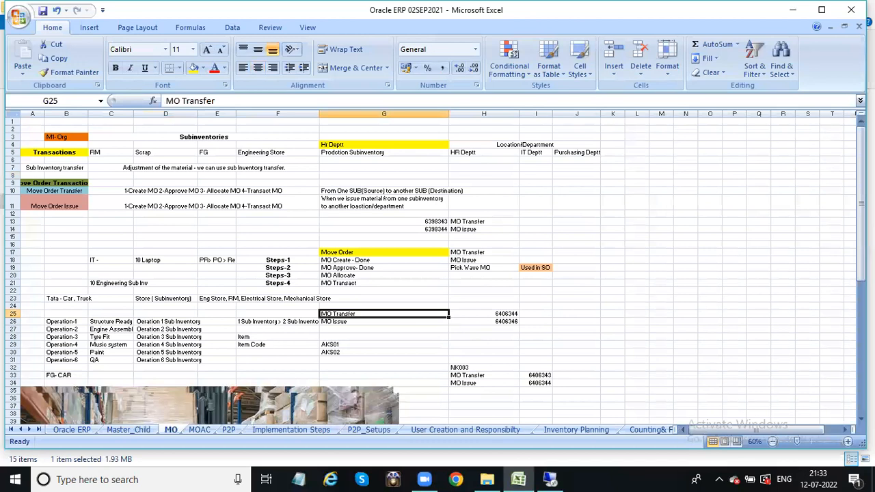
Zoom into the MO sheet and review the MO Transfer, MO Issue and Pick Wave MO entries
left_click(847, 440)
left_click(848, 441)
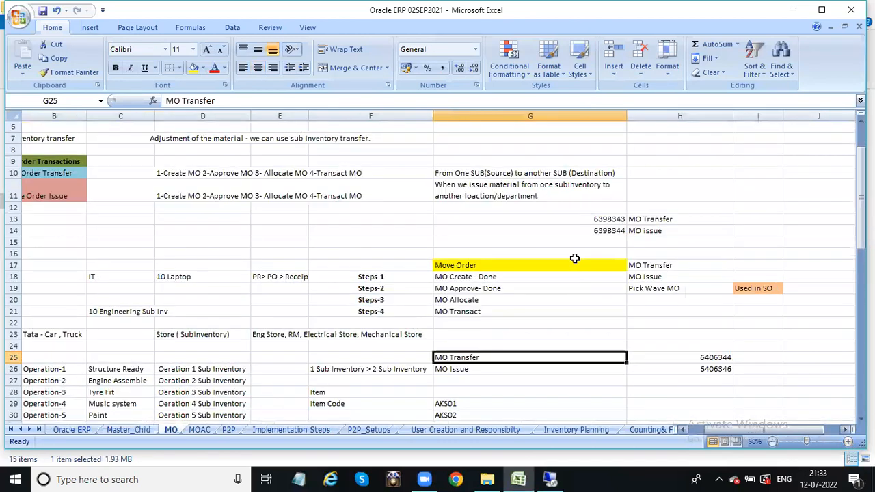
left_click(453, 264)
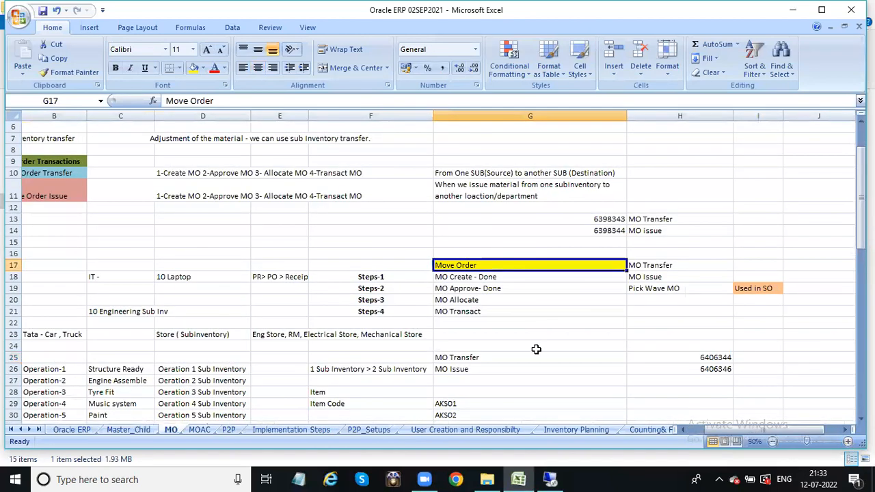
left_click(666, 265)
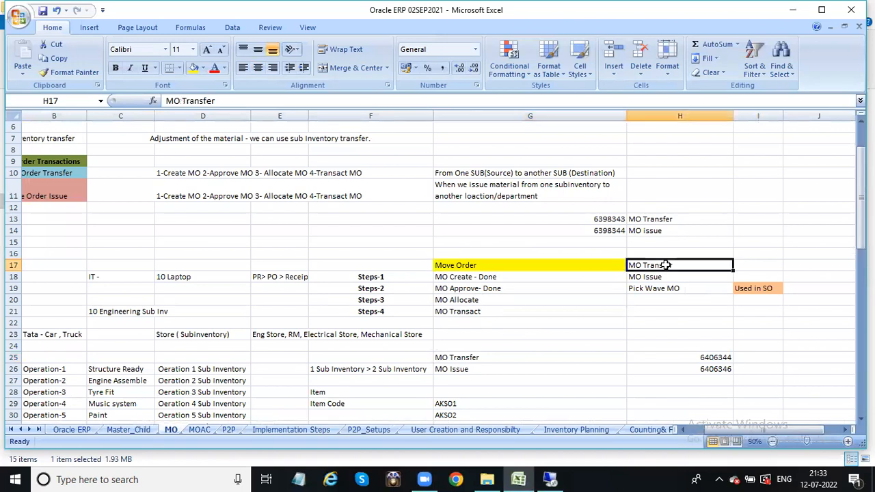
left_click(656, 276)
left_click(661, 290)
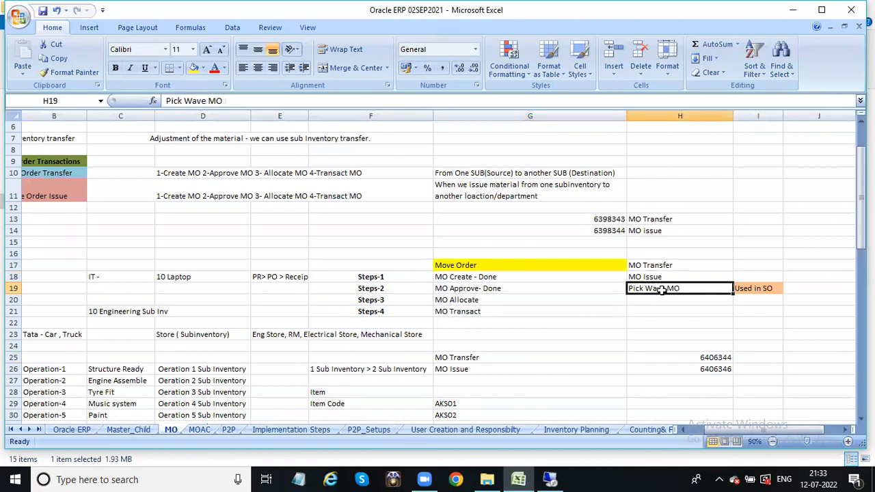
left_click(752, 289)
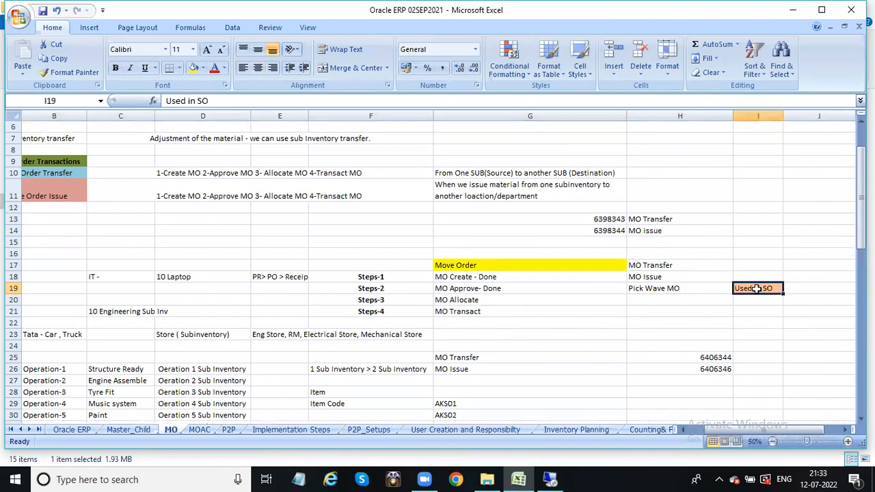
Enter OM in J19 beside the Used in SO note, then recheck the move order rows
left_click(798, 289)
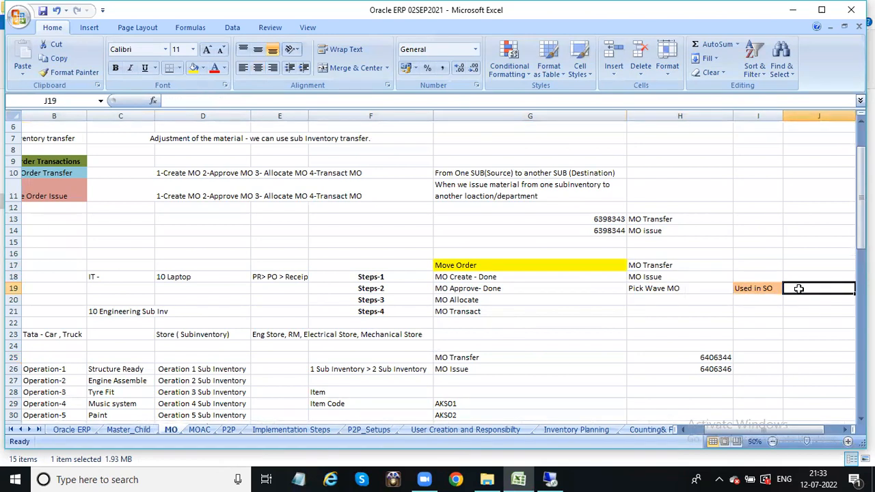
type("OM")
left_click(788, 336)
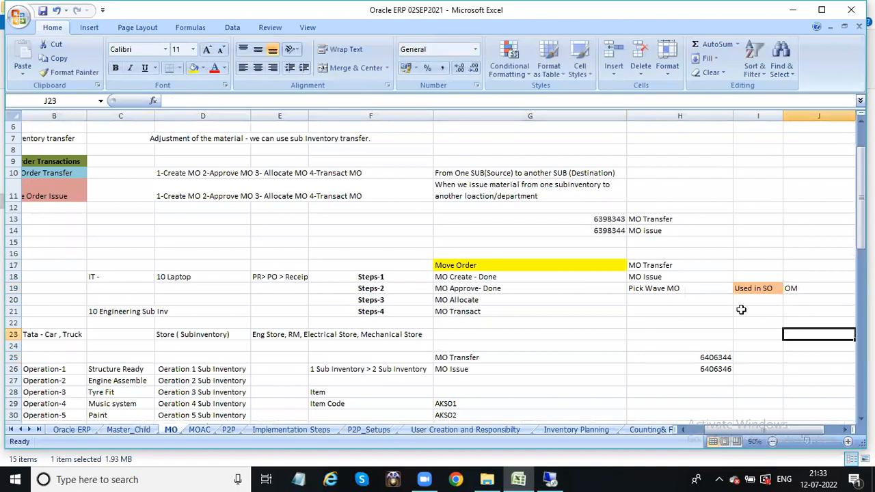
left_click(678, 268)
left_click(660, 279)
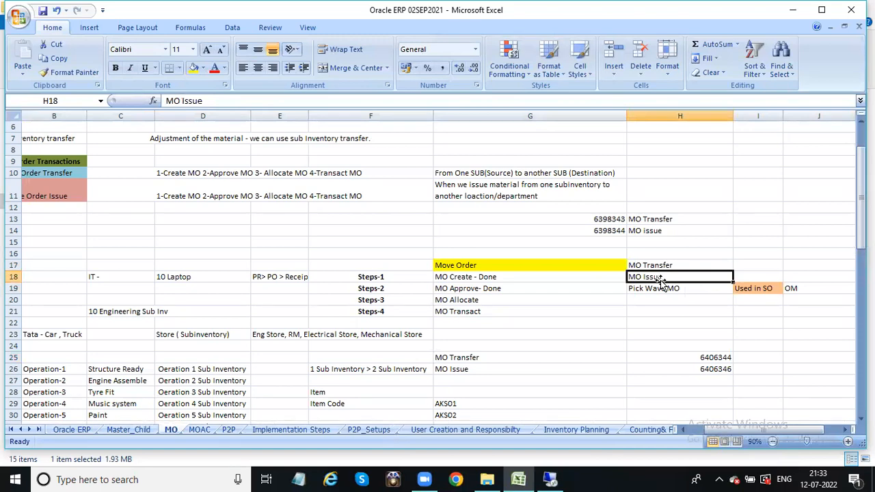
left_click(757, 288)
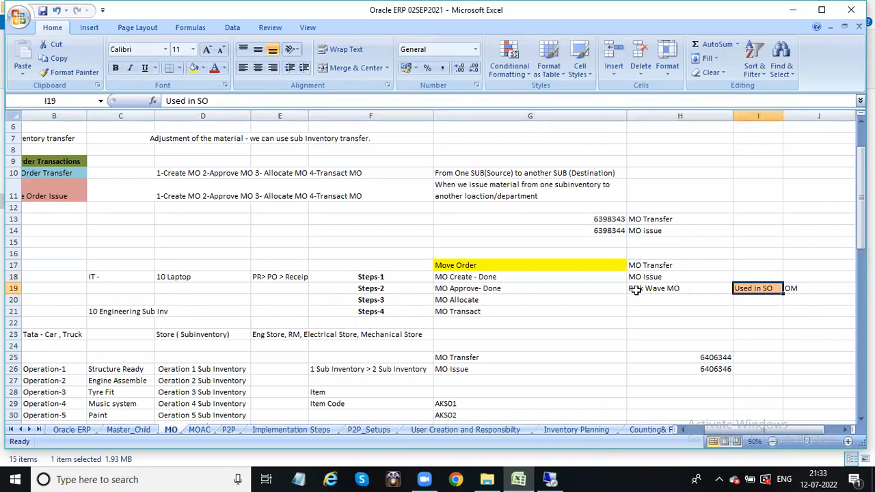
left_click(661, 289)
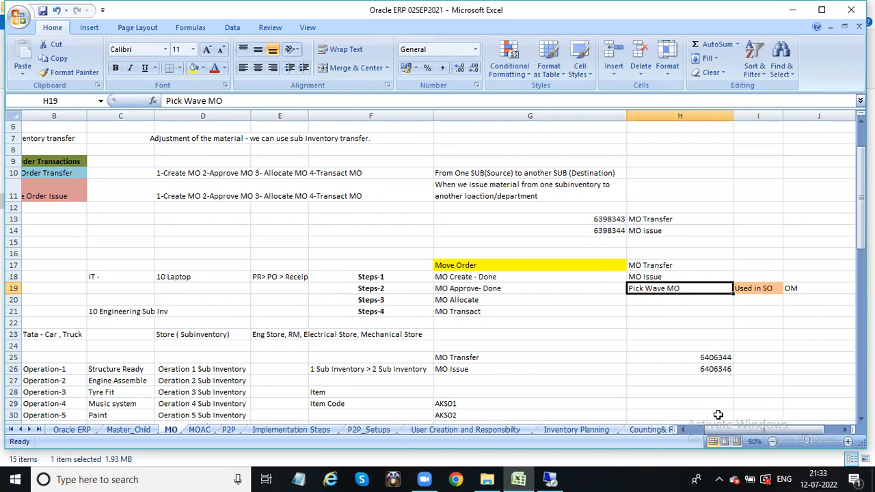
left_click(752, 289)
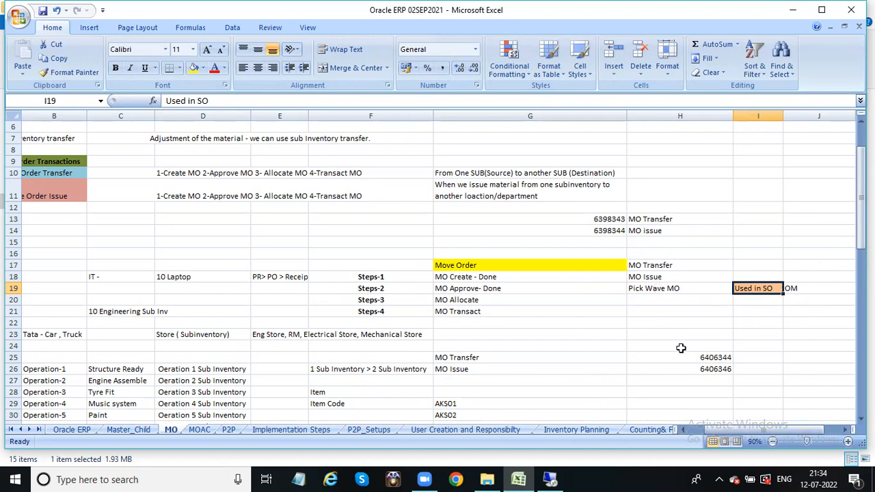
left_click_drag(650, 265, 651, 288)
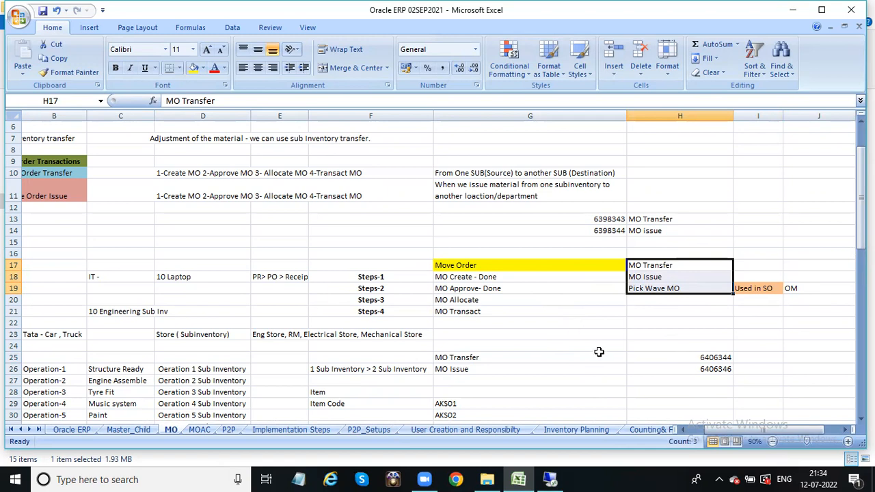
left_click(525, 302)
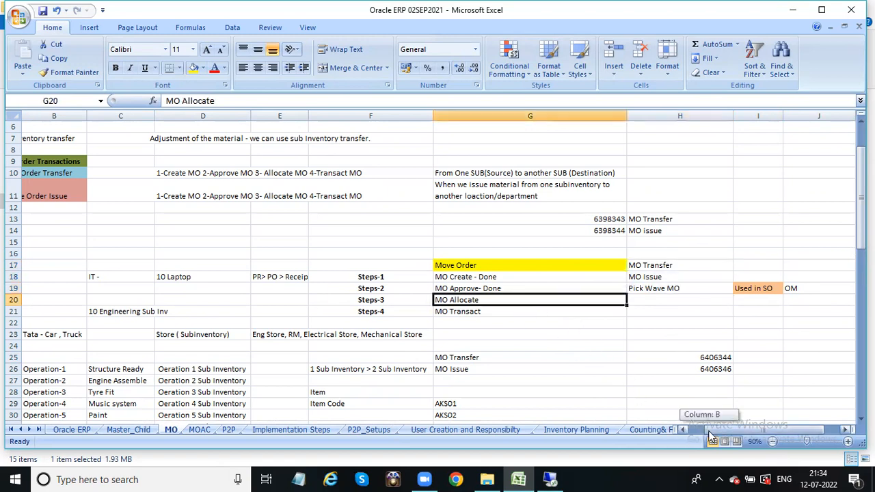
left_click(683, 430)
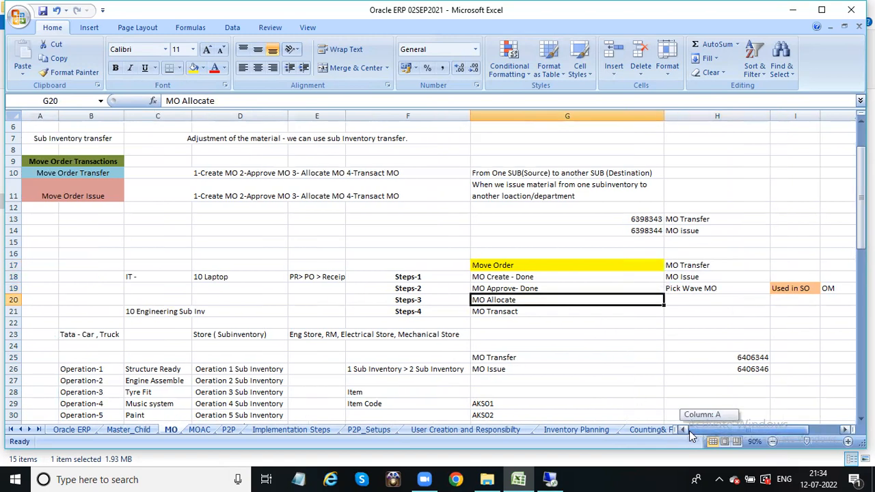
left_click(702, 267)
left_click(680, 276)
left_click(677, 288)
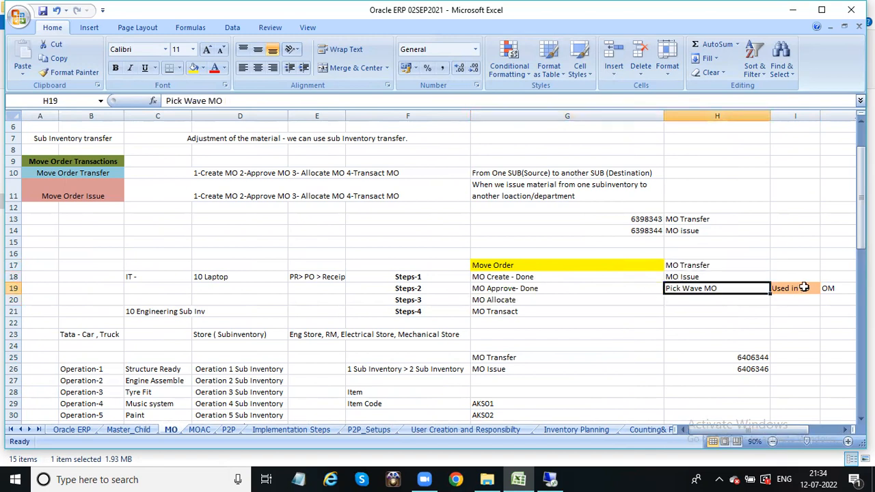
left_click(681, 266)
left_click(681, 277)
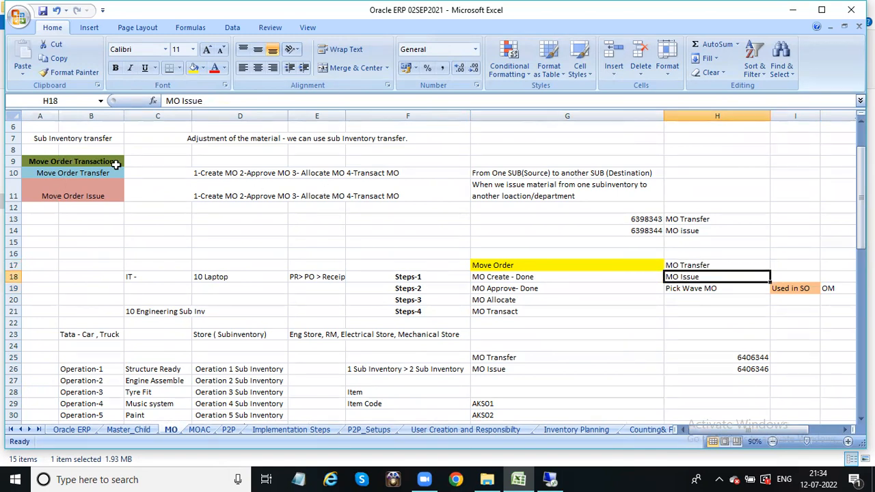
left_click(63, 175)
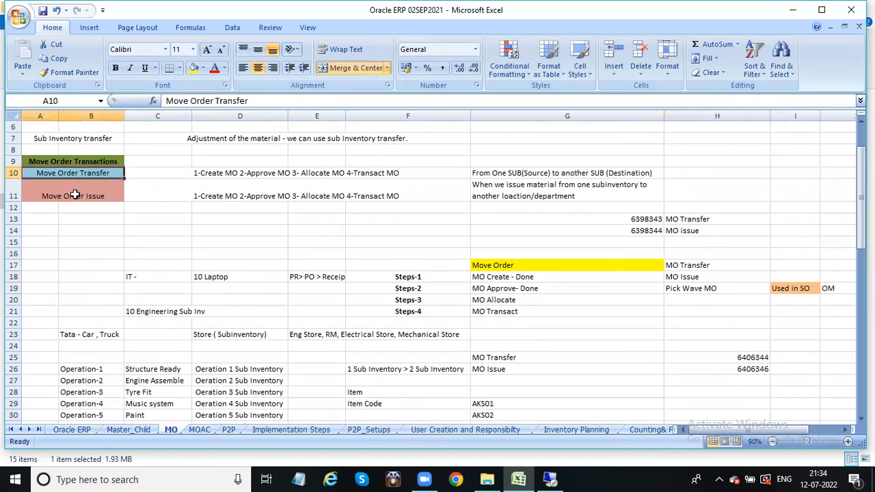
left_click(75, 195)
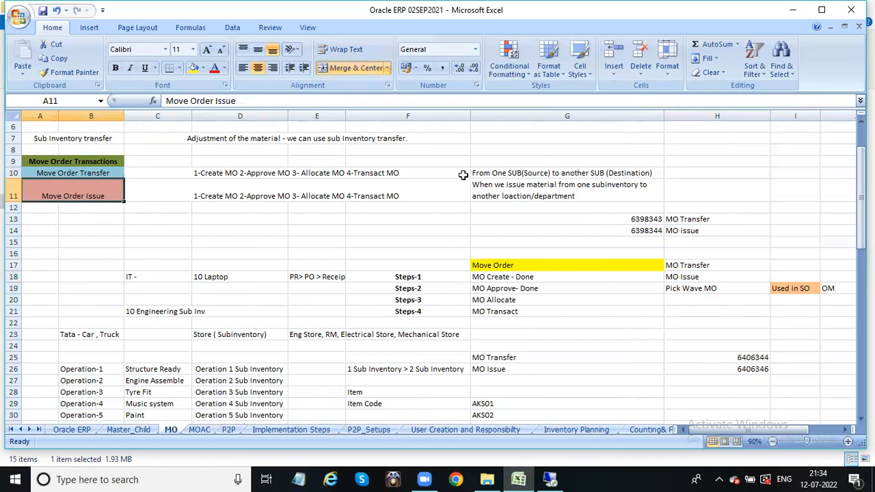
left_click(498, 173)
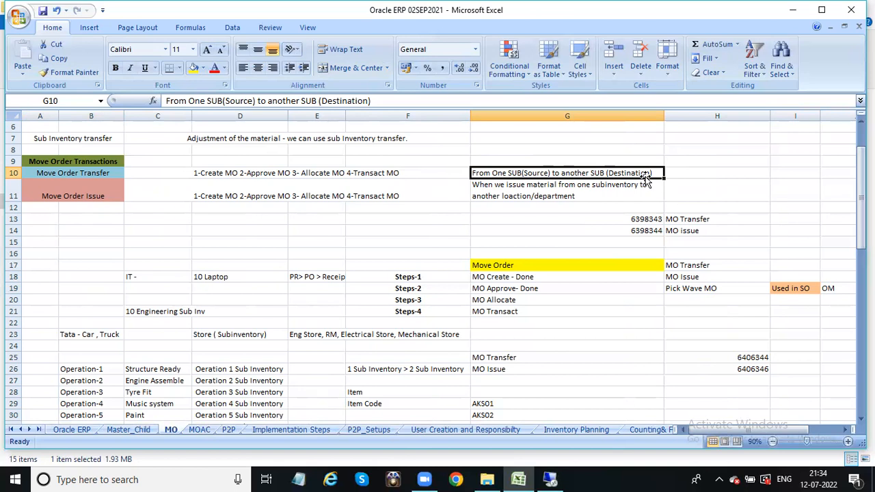
left_click(218, 173)
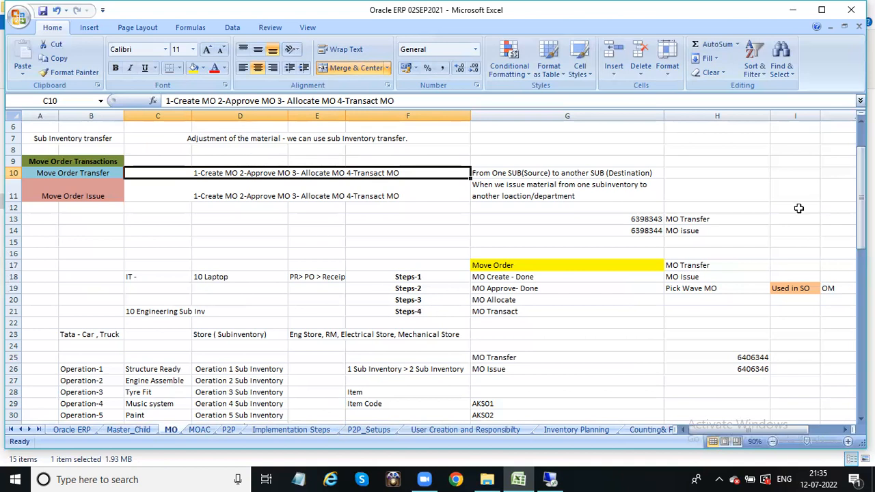
Review the Excel notes describing Move Order Transfer and Move Order Issue
left_click_drag(860, 189, 861, 194)
mouse_move(861, 319)
left_mouse_down()
mouse_move(860, 340)
mouse_move(861, 305)
left_mouse_up()
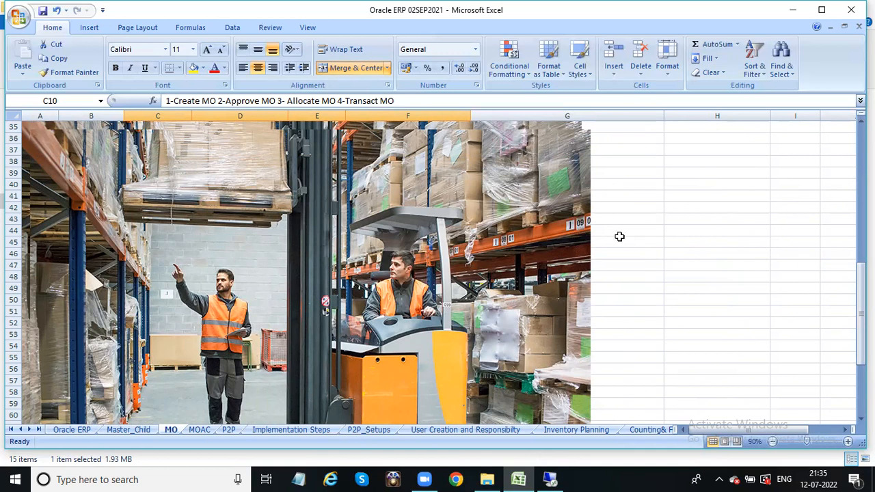
left_click_drag(862, 313, 862, 176)
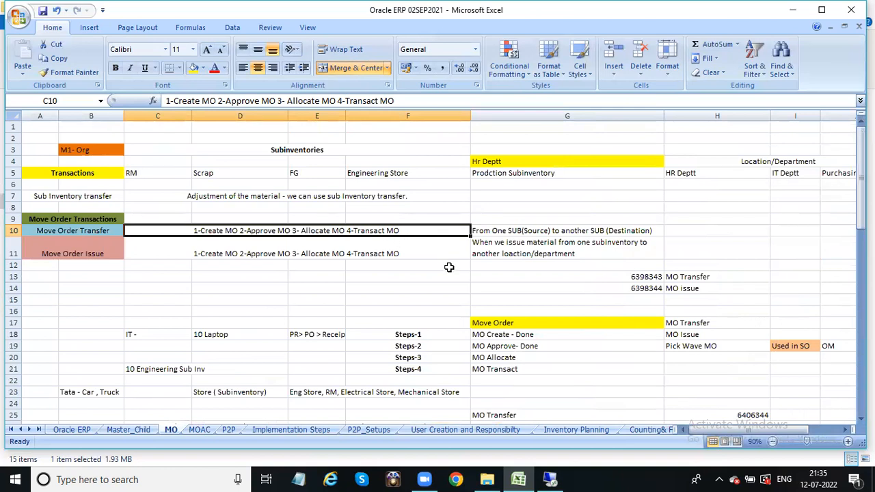
left_click(513, 229)
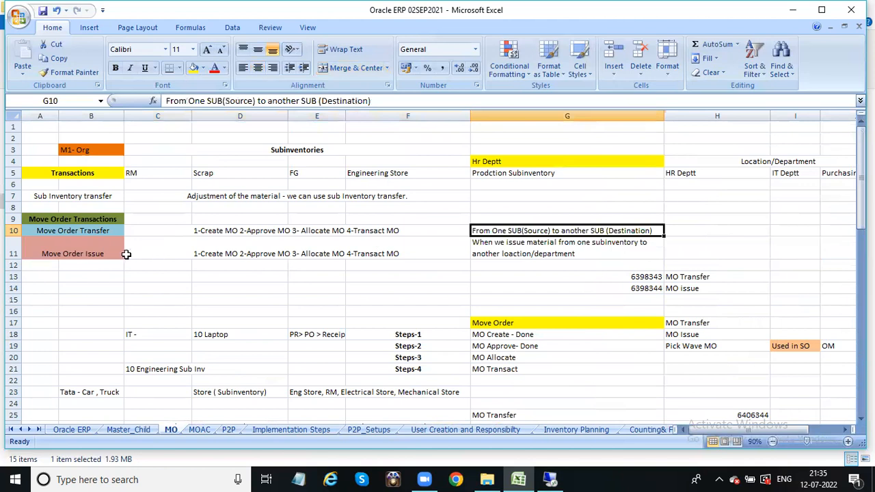
left_click(72, 254)
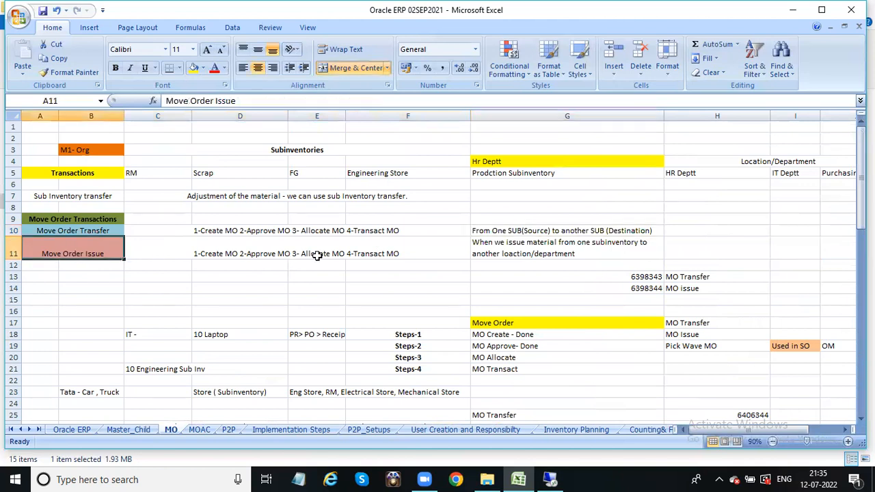
left_click(533, 254)
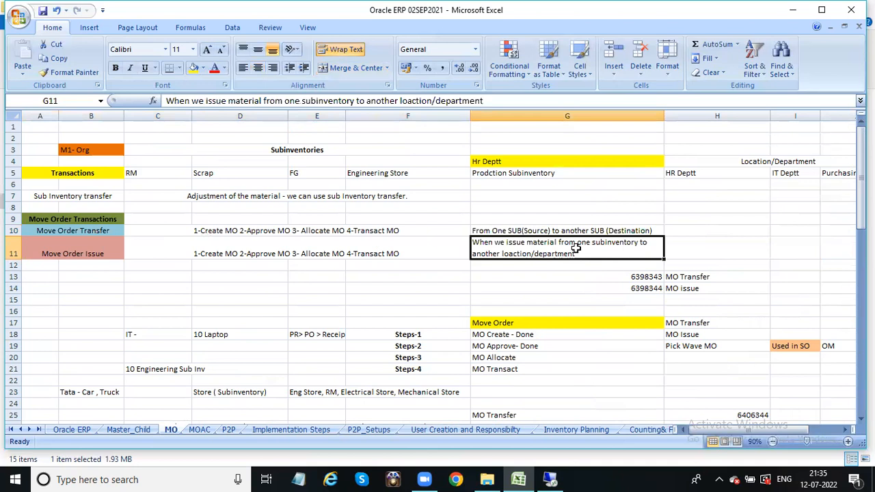
Look over the HR, IT and Purchasing department entries and the Engineering Store subinventory
left_click(515, 161)
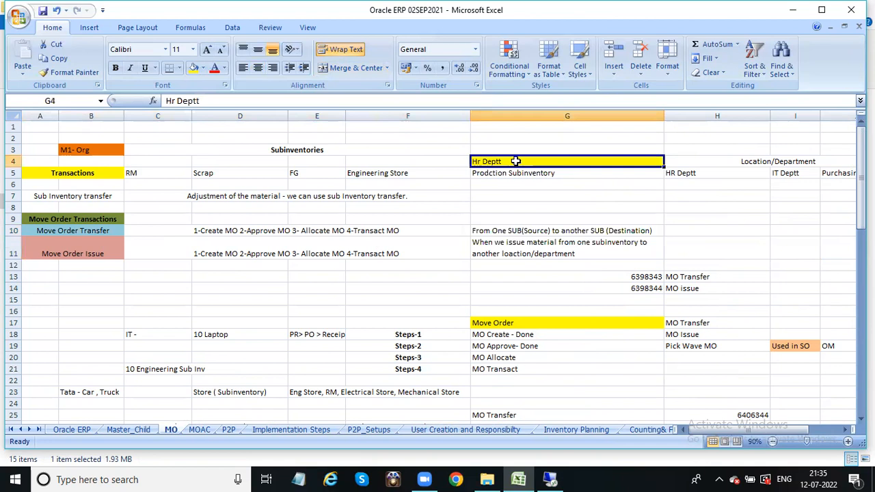
left_click(757, 161)
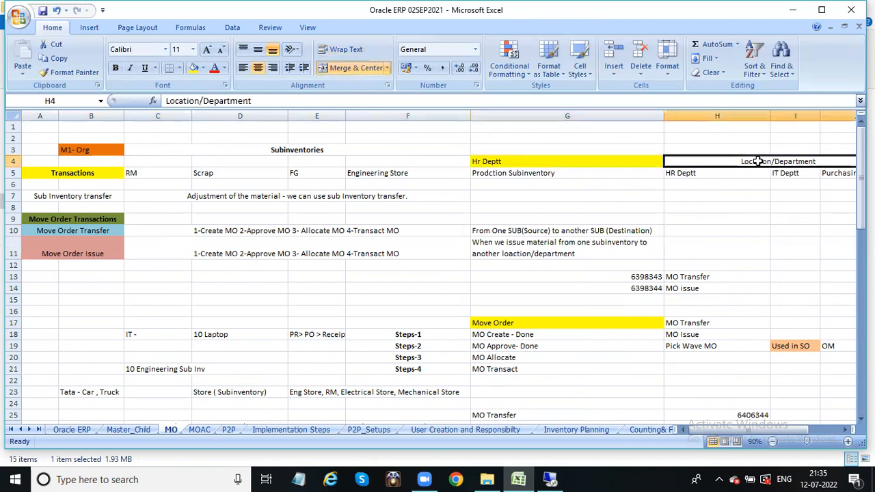
left_click(696, 173)
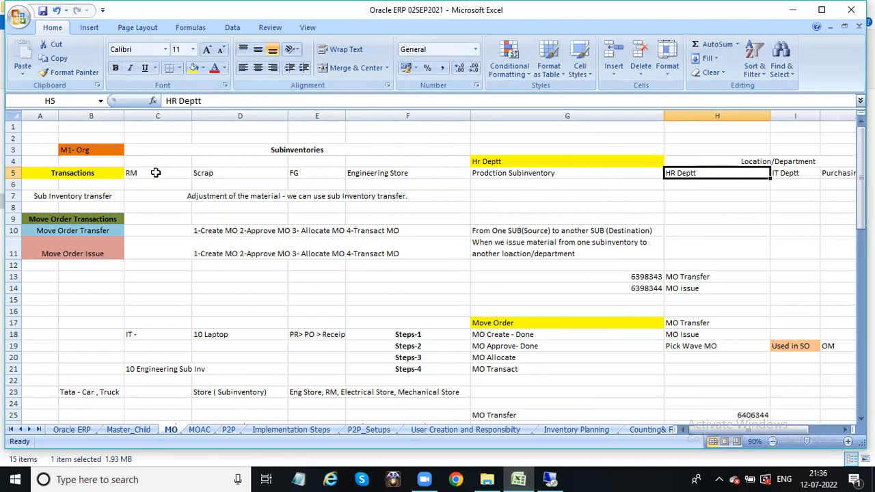
left_click(360, 174)
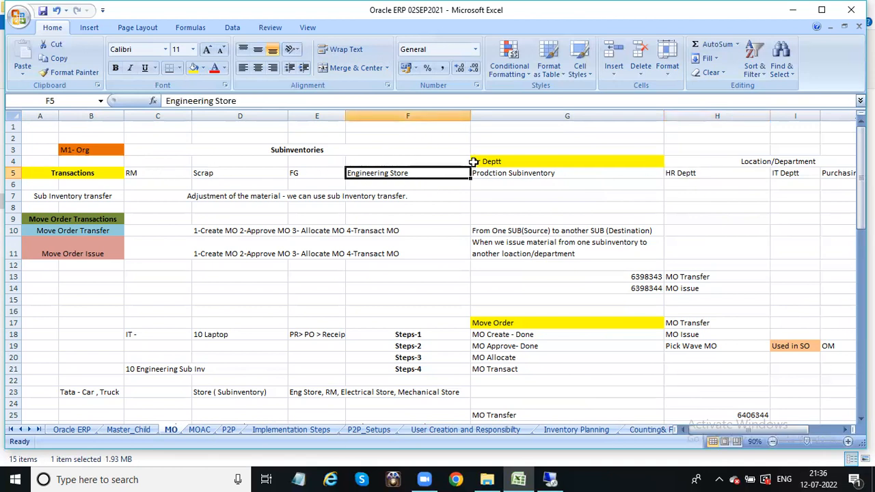
left_click(746, 172)
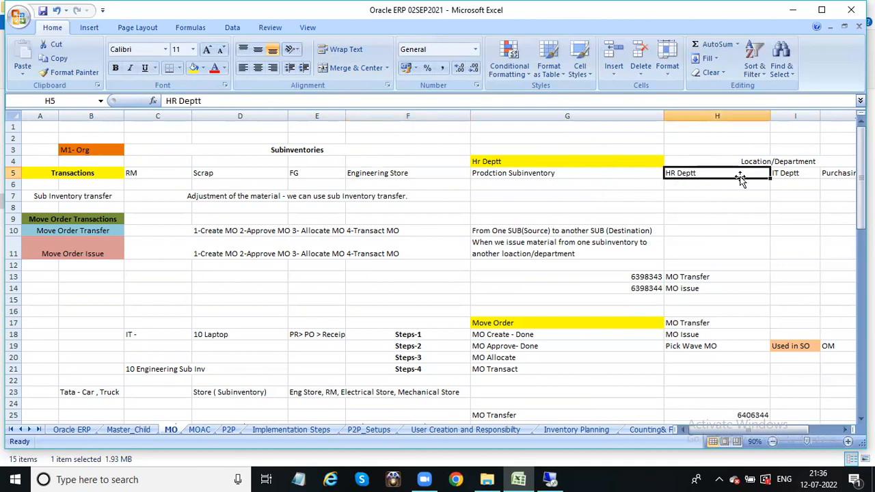
left_click(803, 172)
left_click(838, 172)
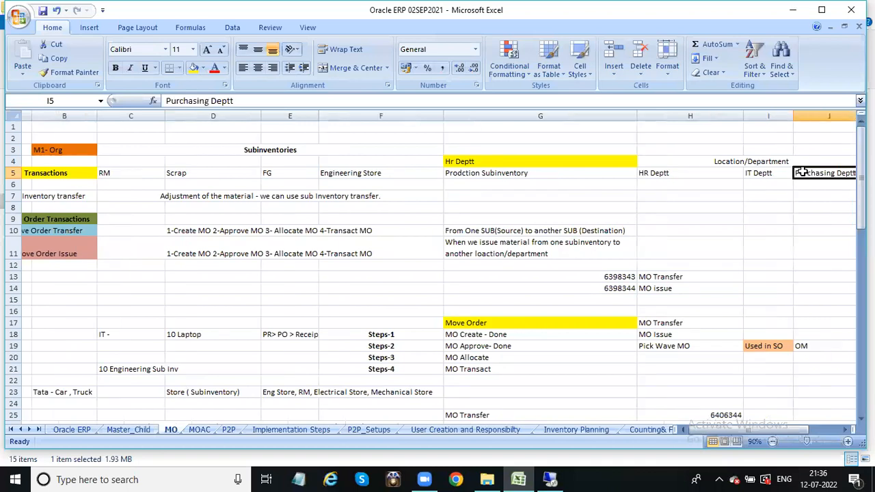
left_click(662, 173)
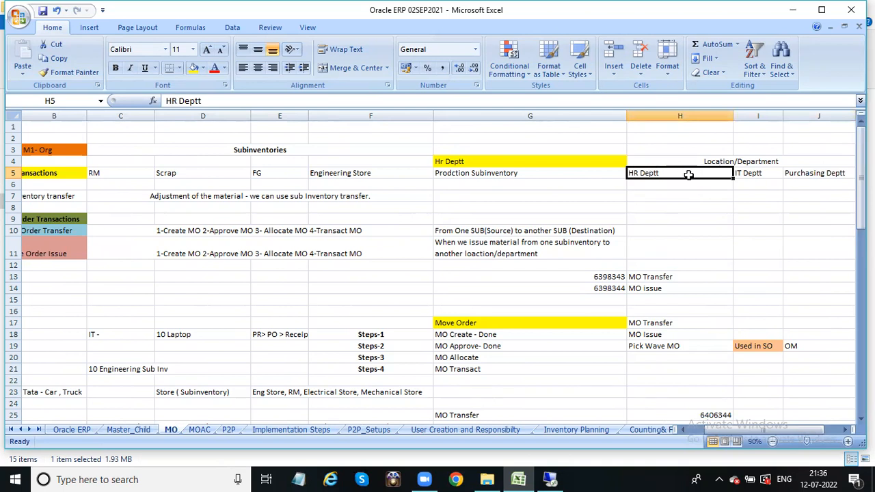
left_click(770, 172)
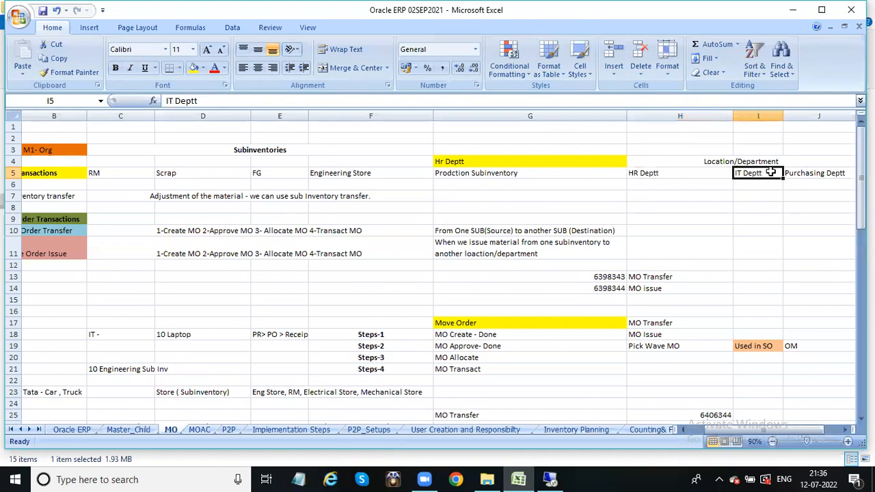
left_click(694, 174)
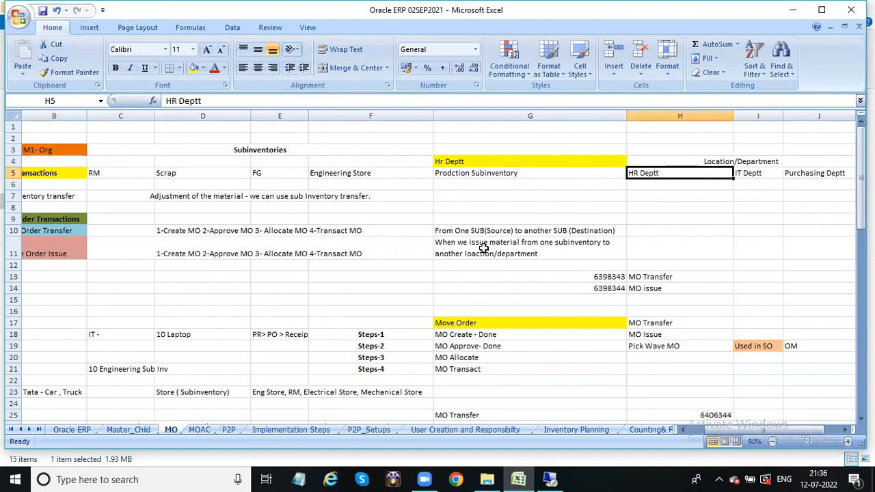
Recheck the Move Order Issue note, then return to the Oracle Applications session
left_click(578, 246)
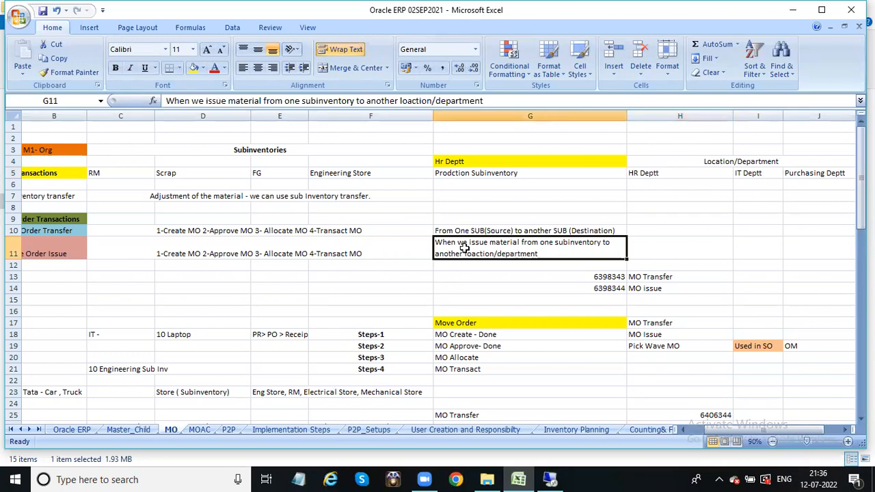
left_click(60, 254)
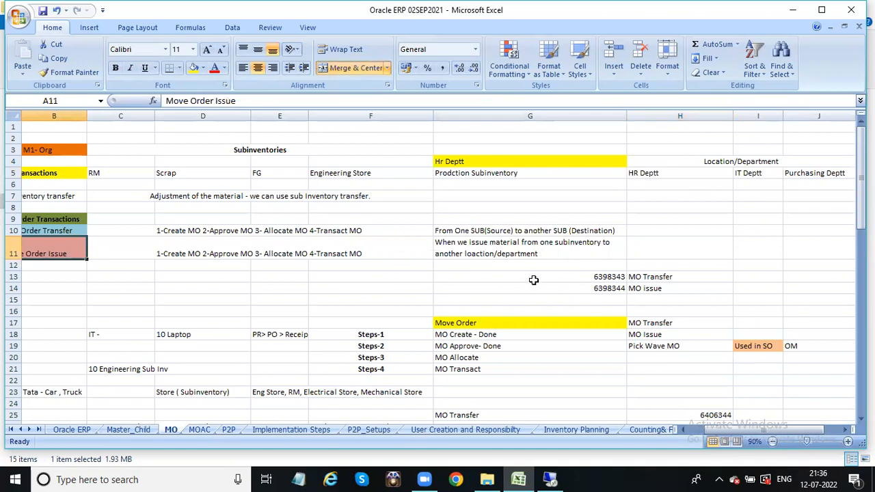
left_click(550, 479)
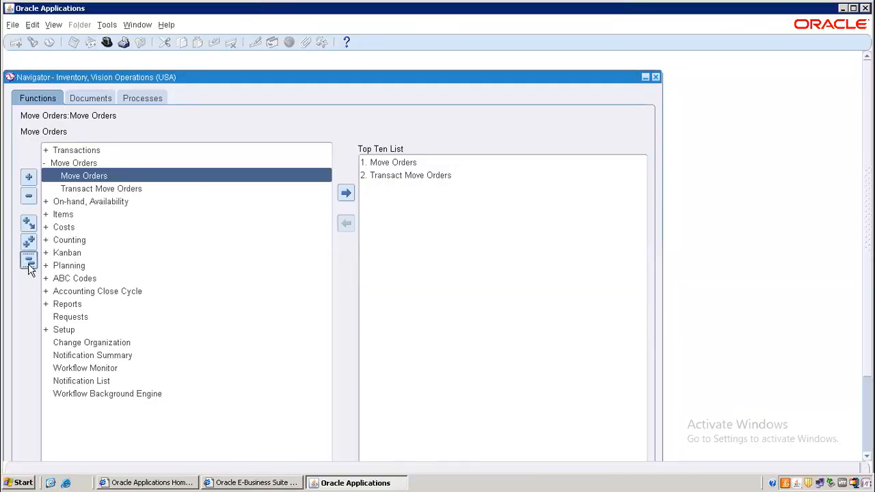
Open the Move Orders form from the Inventory navigator and start a new order at line 1
left_click(29, 262)
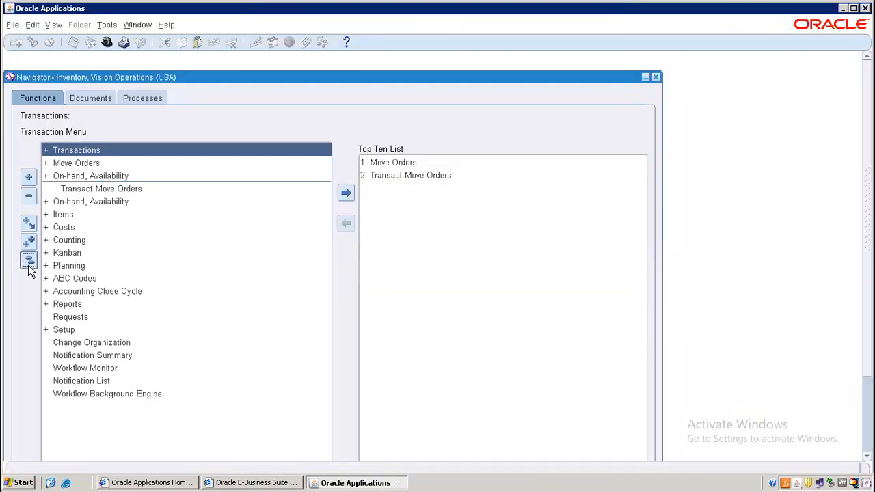
double_click(77, 163)
double_click(97, 179)
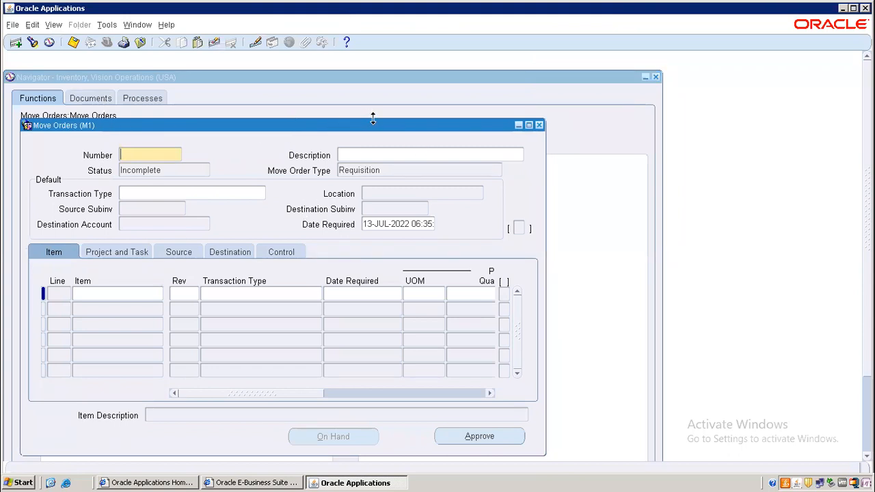
left_click(110, 295)
left_click_drag(270, 126, 273, 93)
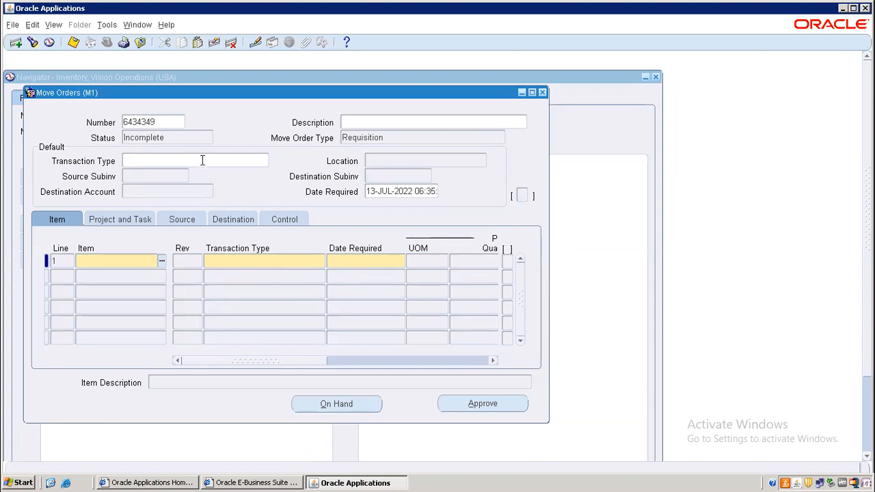
Set the move order's default transaction type to Move Order Transfer
left_click(172, 164)
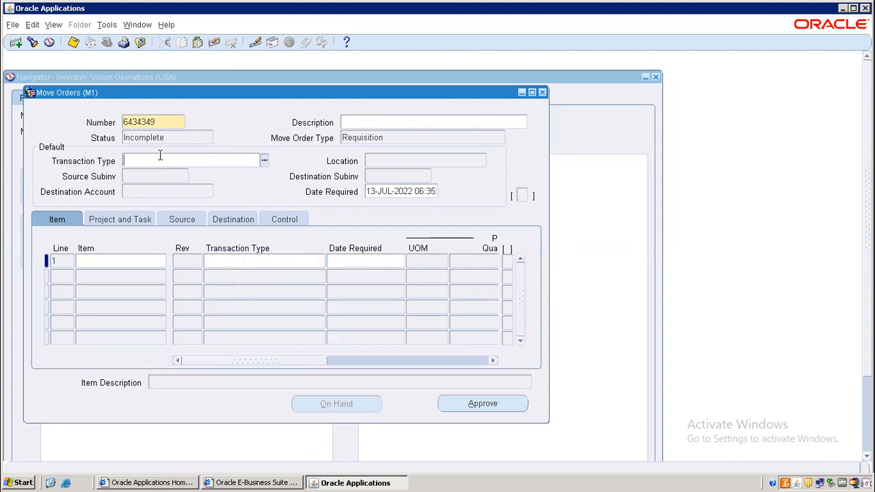
key("ctrl+l")
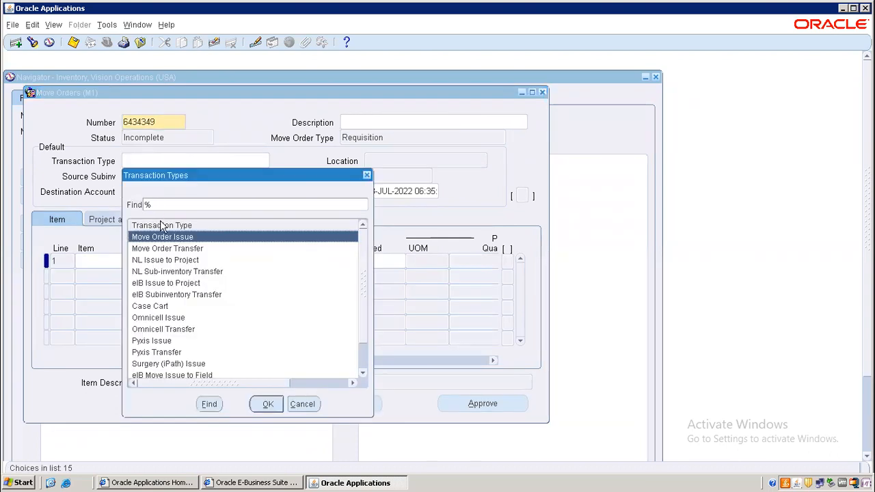
double_click(180, 249)
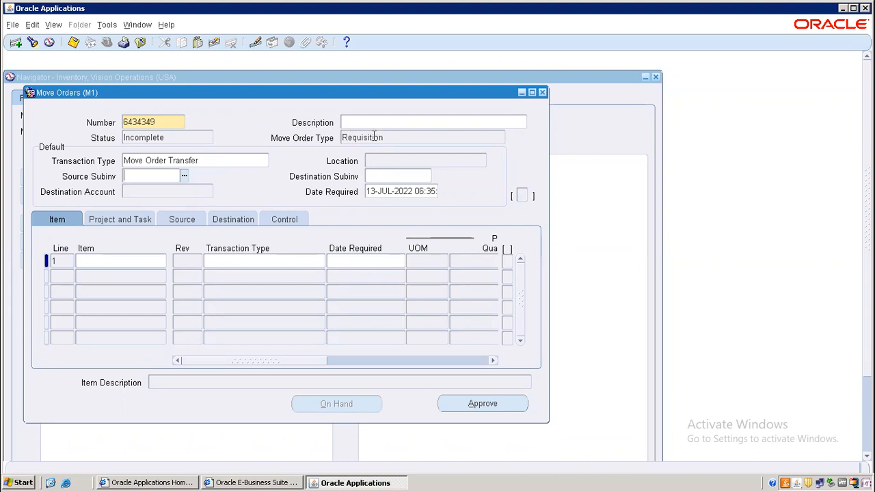
Enter item AN001 (Ear buds (noise)) on line 1 with quantity 1
left_click(104, 259)
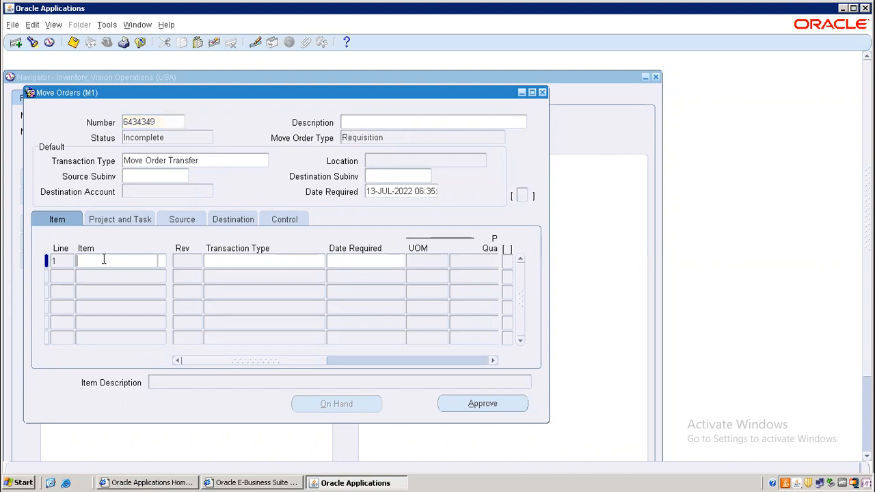
type("AN%")
key("Tab")
key("Return")
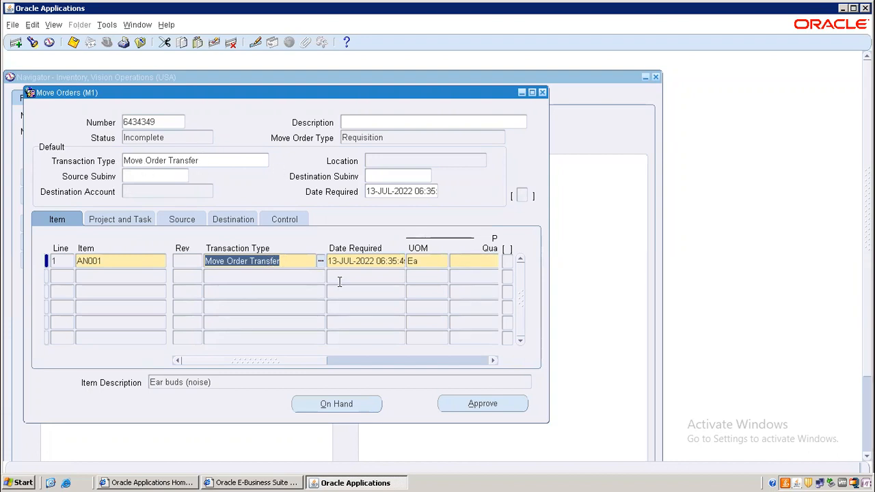
key("Tab")
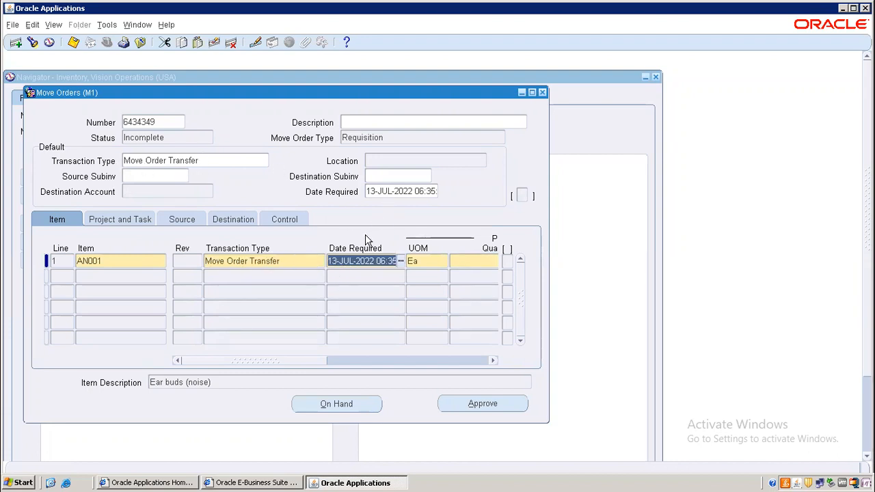
key("Tab")
key("Tab")
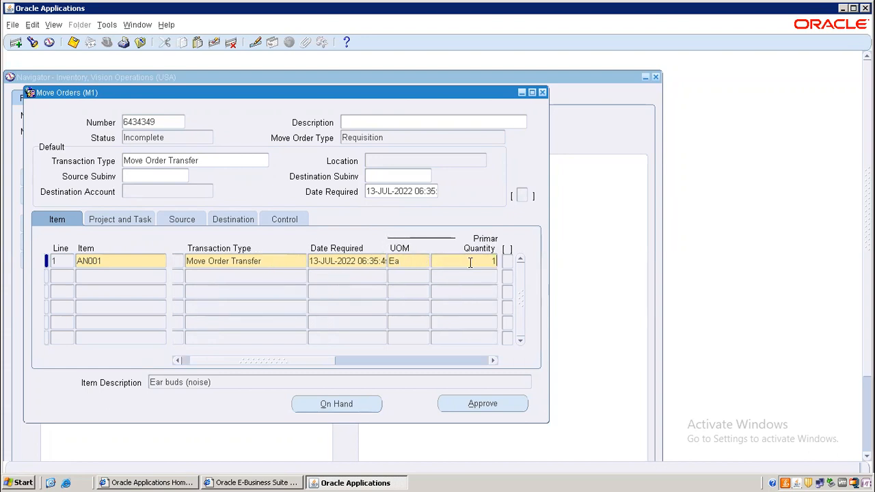
key("BackSpace")
key("Tab")
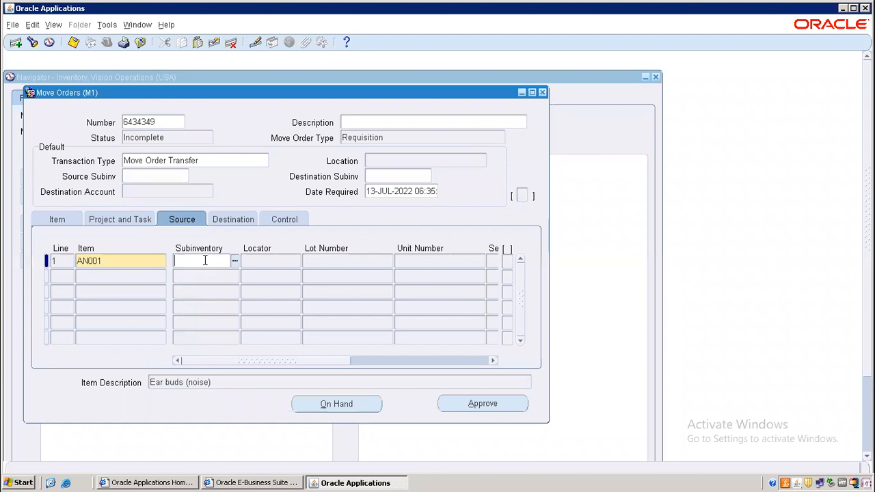
Set line 1's source subinventory to Stores and review the destination details
left_click(234, 221)
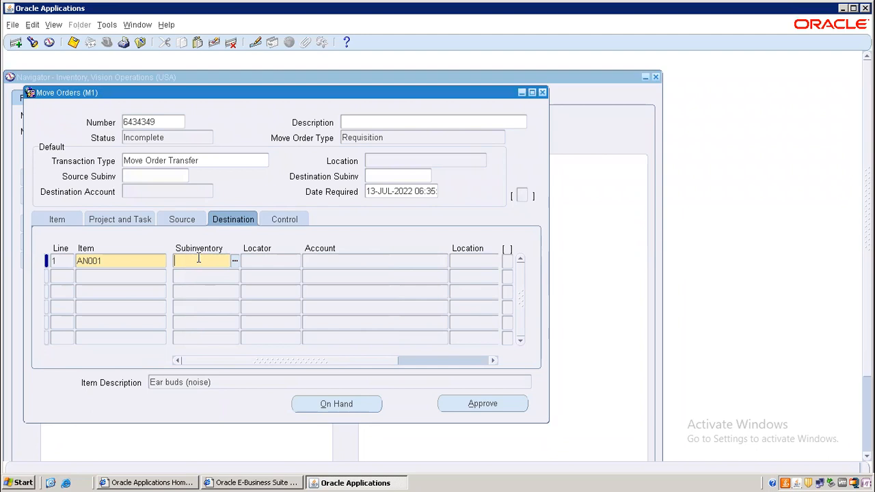
left_click(182, 220)
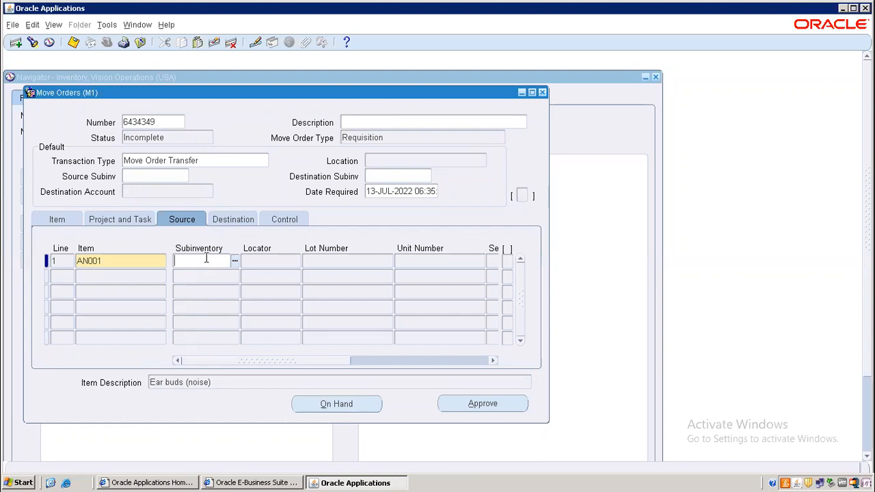
type("Stor%")
key("Tab")
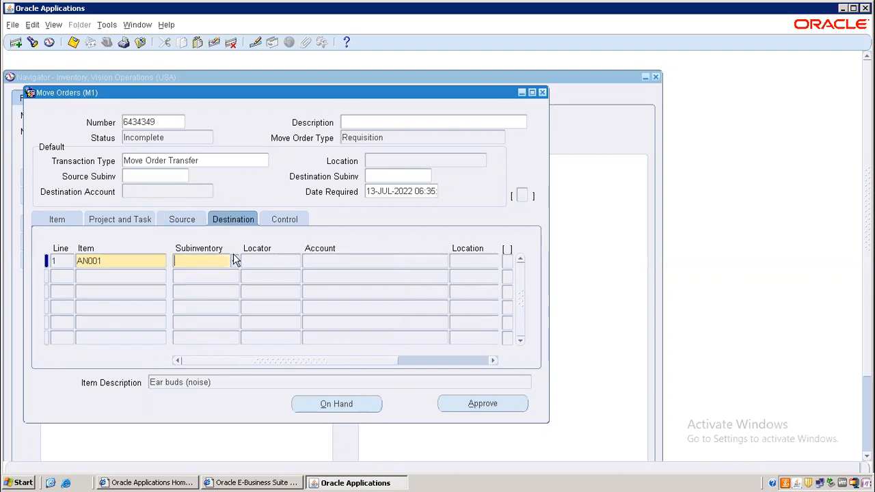
left_click(183, 220)
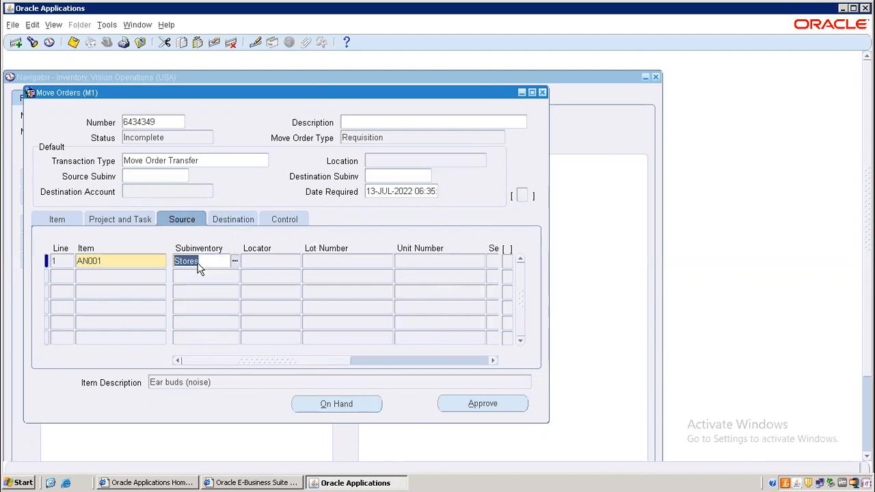
left_click(227, 220)
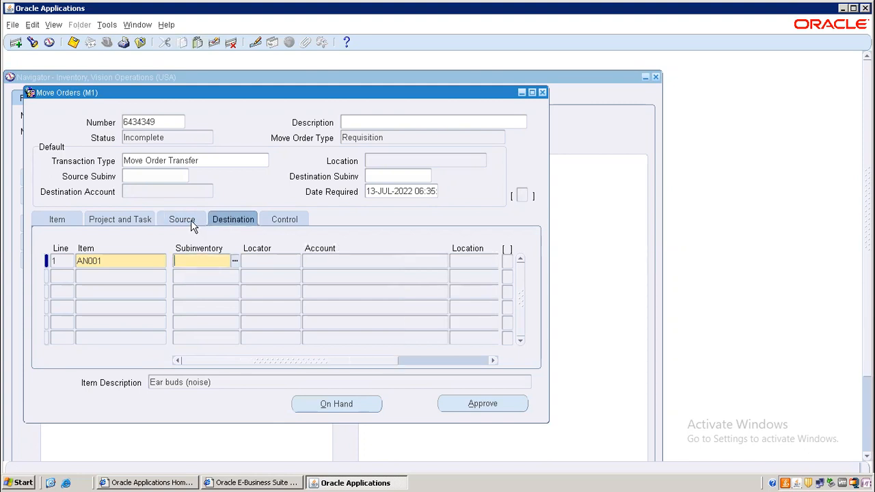
left_click(198, 221)
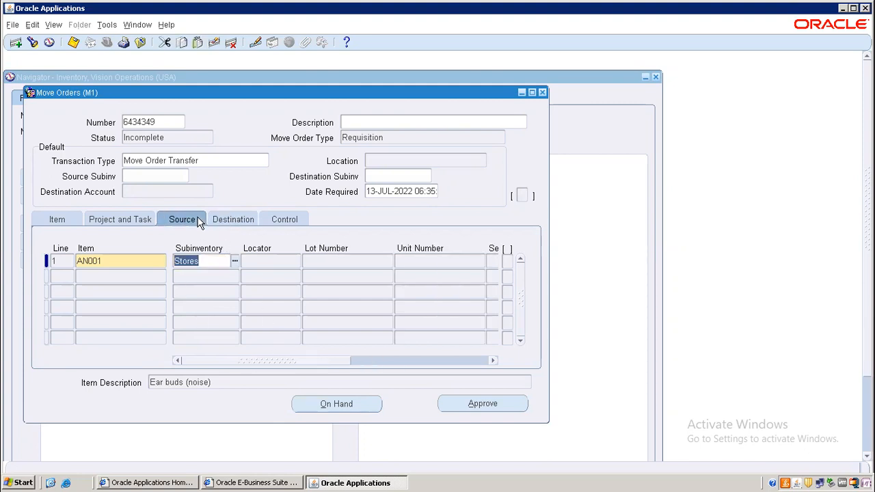
Check the on-hand quantity of AN001 in the Material Workbench
left_click(331, 405)
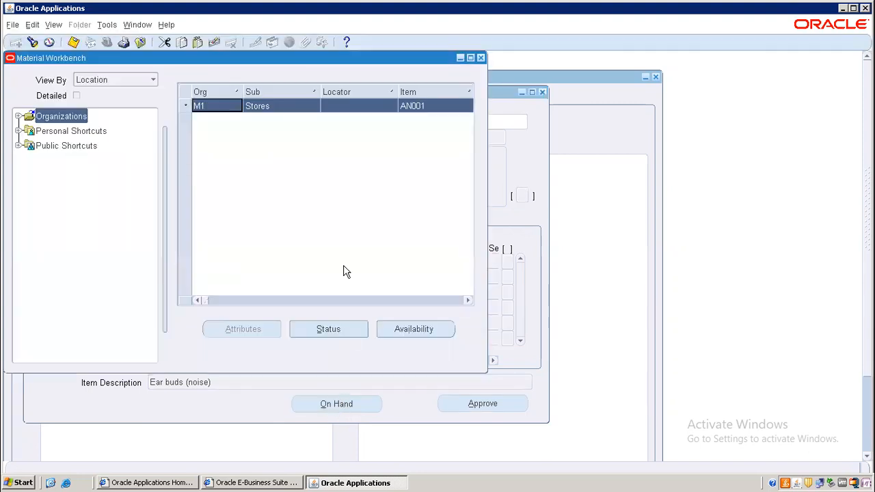
left_click(470, 58)
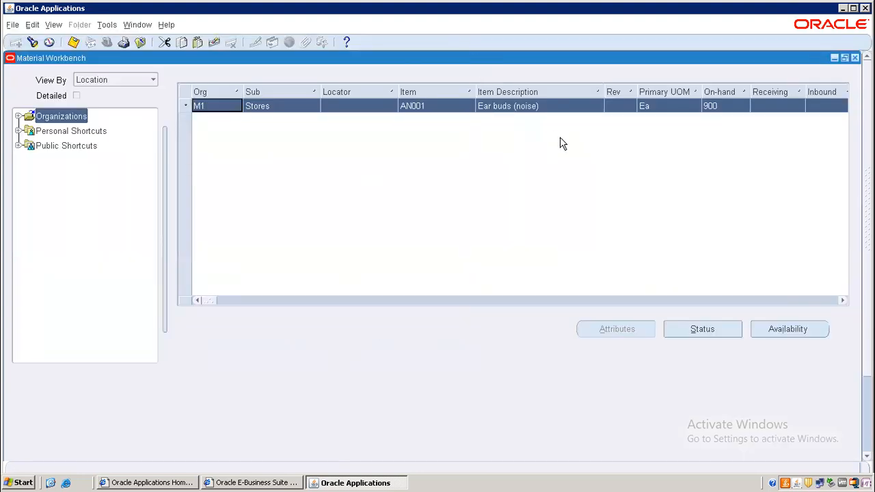
left_click(854, 59)
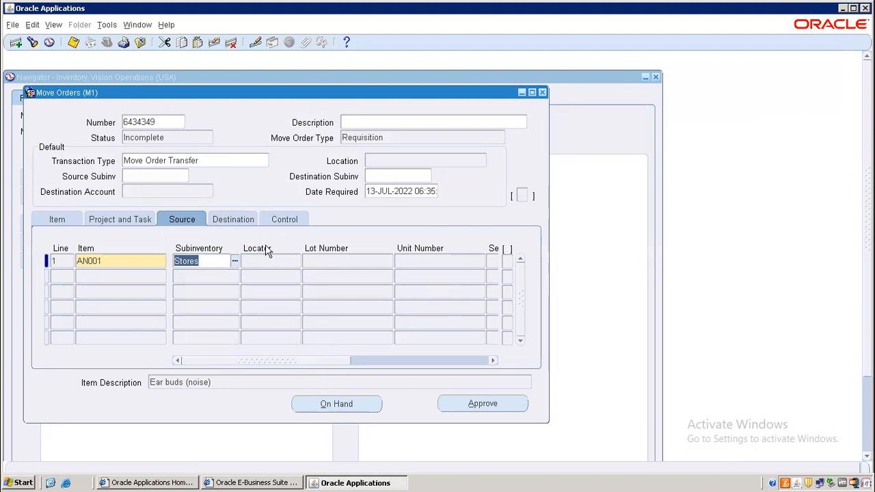
Set line 1's destination subinventory to RM (Raw Material)
left_click(233, 220)
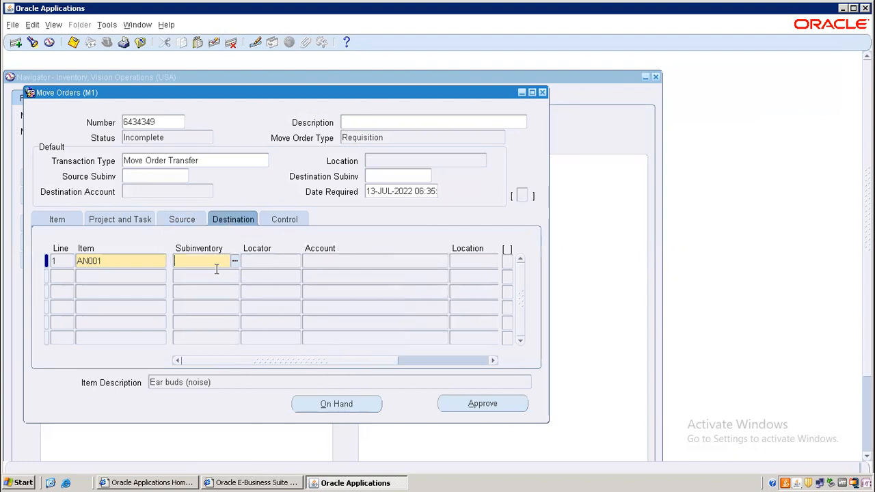
key("ctrl+l")
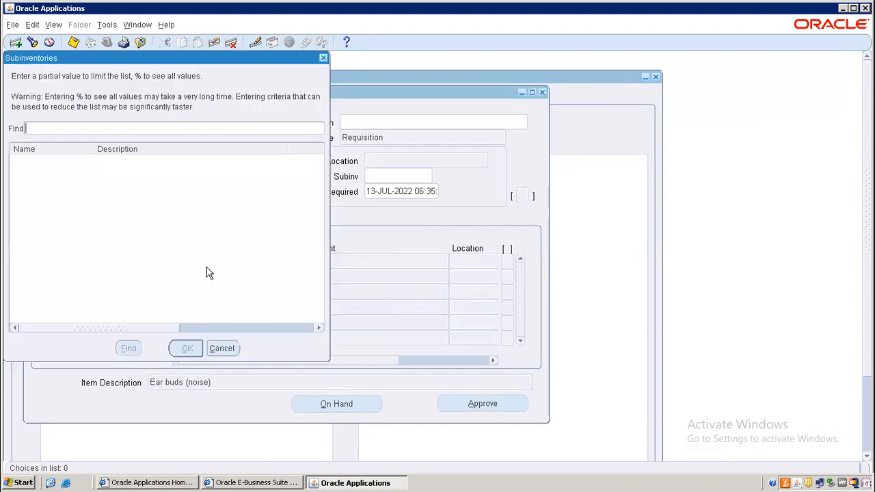
type("%")
key("Return")
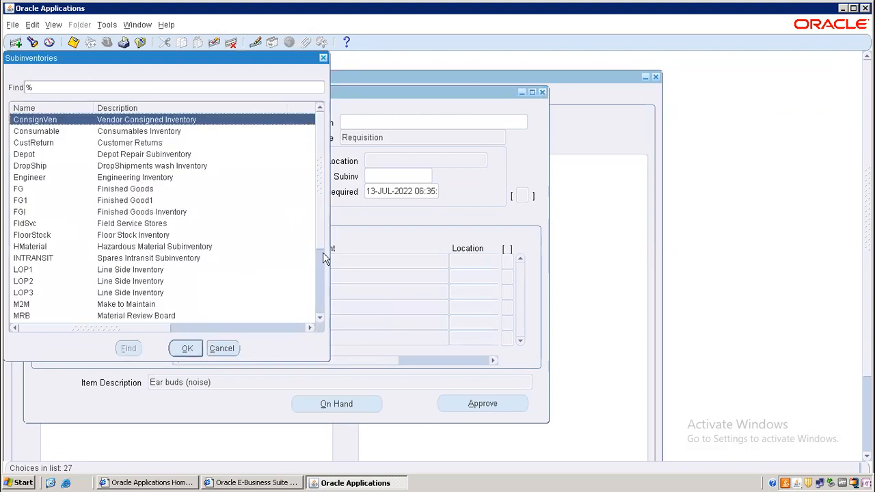
left_click_drag(322, 254, 327, 317)
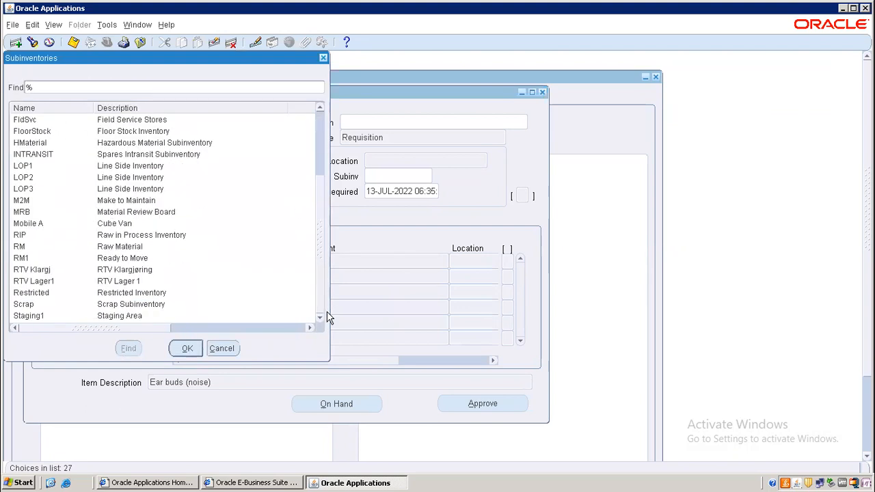
left_click(27, 248)
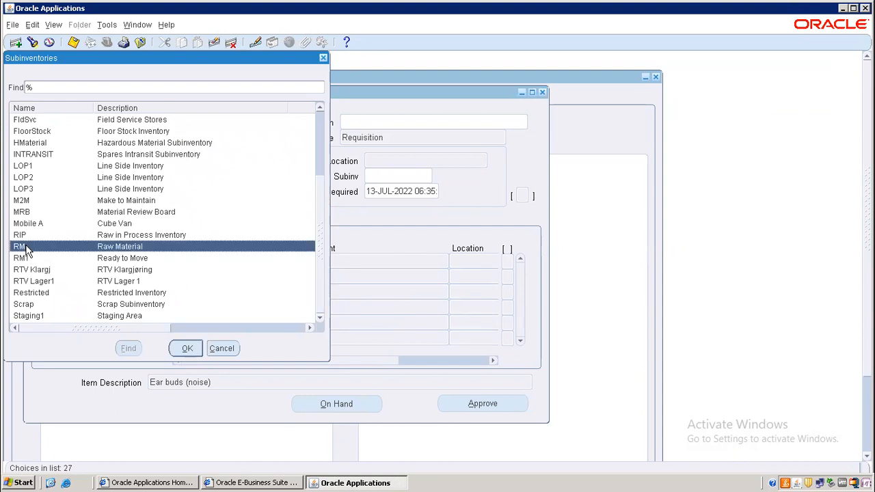
double_click(26, 248)
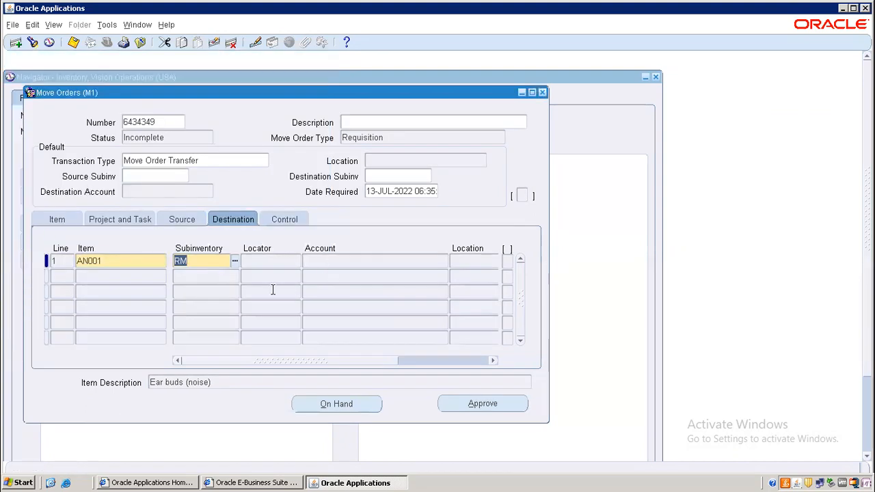
Review line 1's item, source, destination, account and location details
left_click(70, 218)
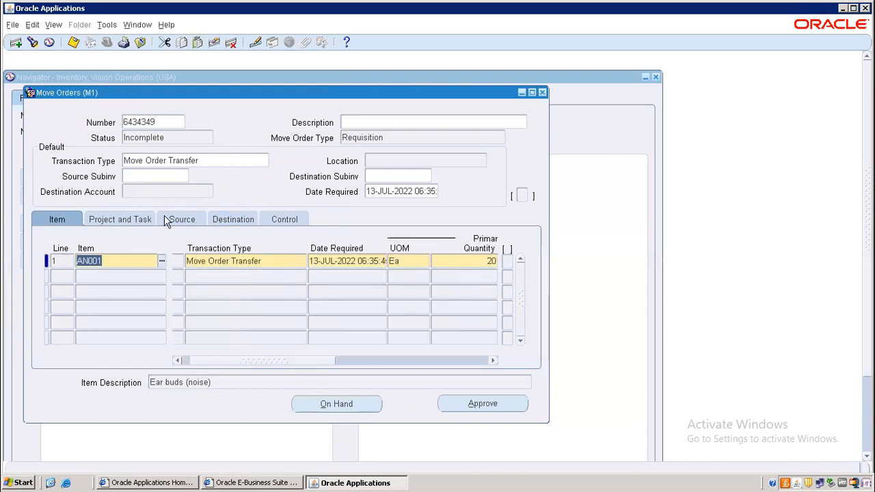
left_click(182, 219)
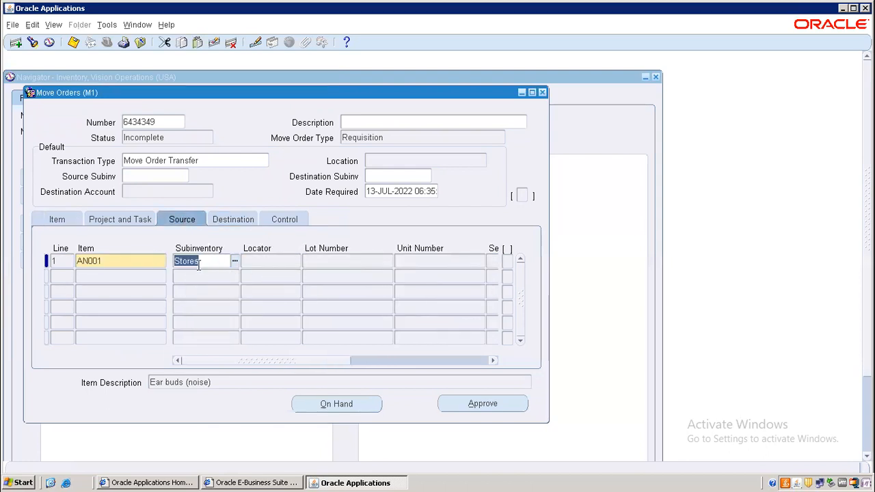
left_click(245, 220)
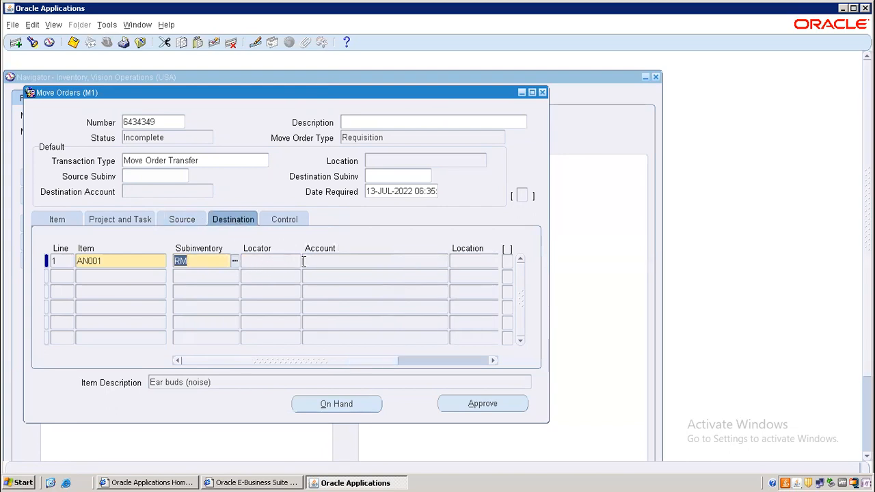
left_click_drag(328, 362, 359, 363)
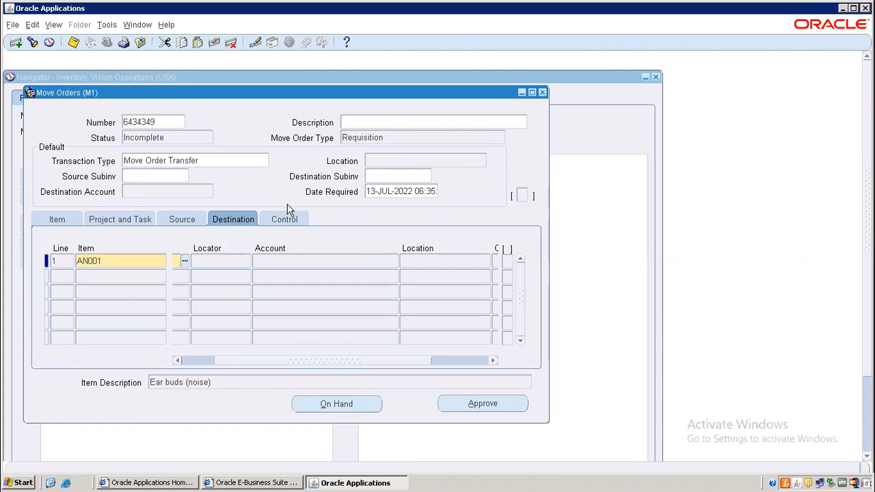
left_click(305, 257)
left_click(418, 260)
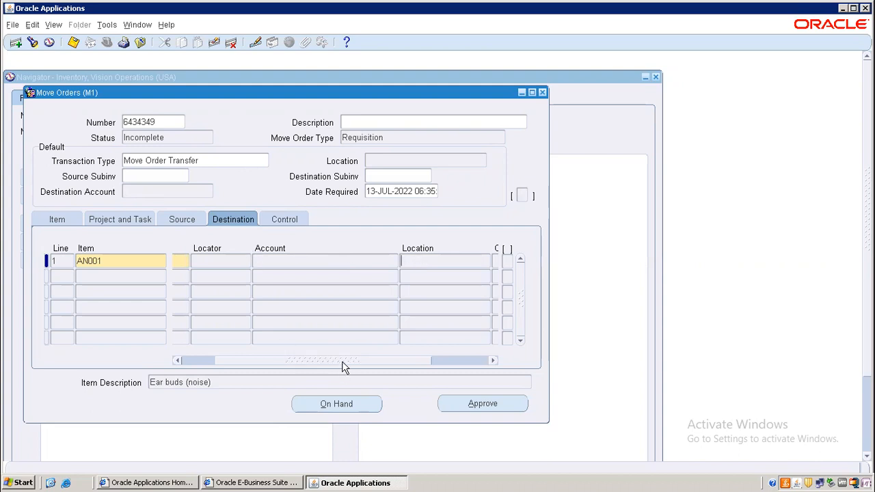
left_click_drag(344, 360, 291, 362)
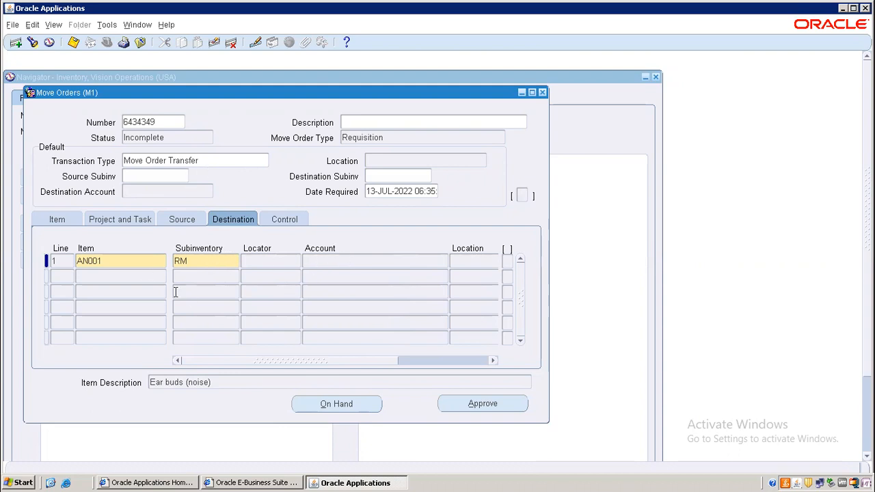
left_click(57, 220)
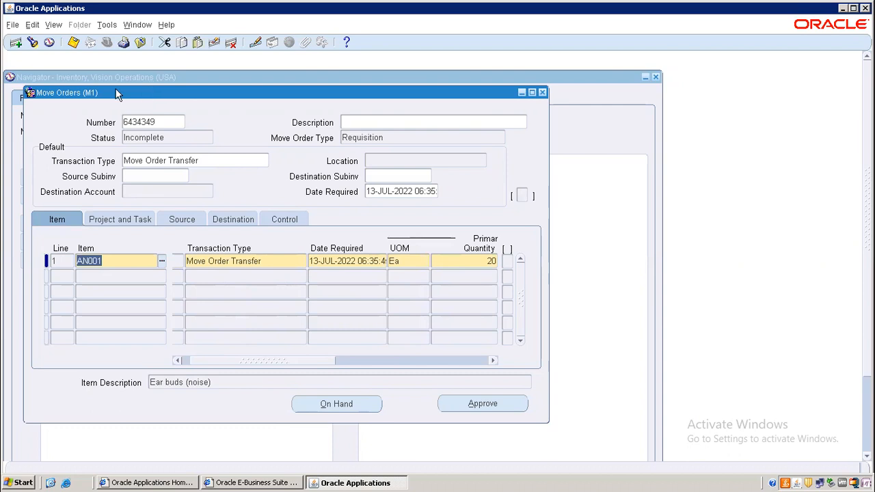
Save move order 6434349, copy its number, and minimize the Oracle windows
left_click(73, 43)
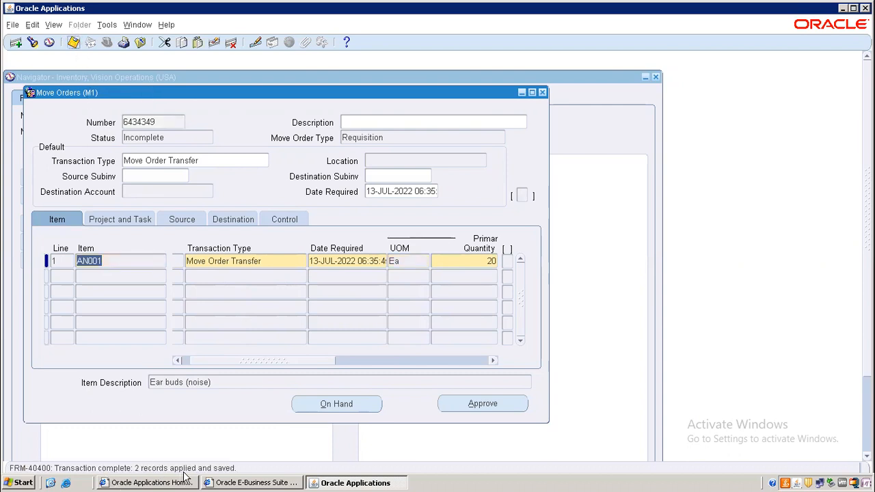
double_click(156, 122)
key("ctrl+c")
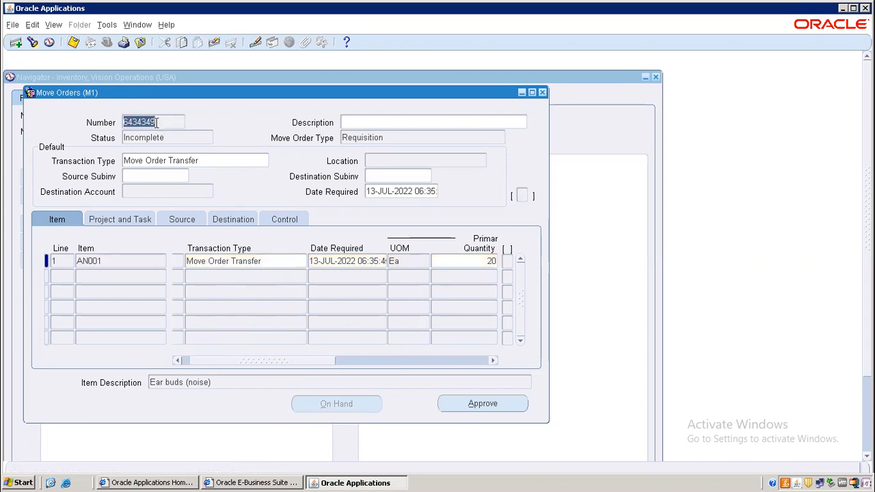
left_click(843, 9)
left_click(844, 7)
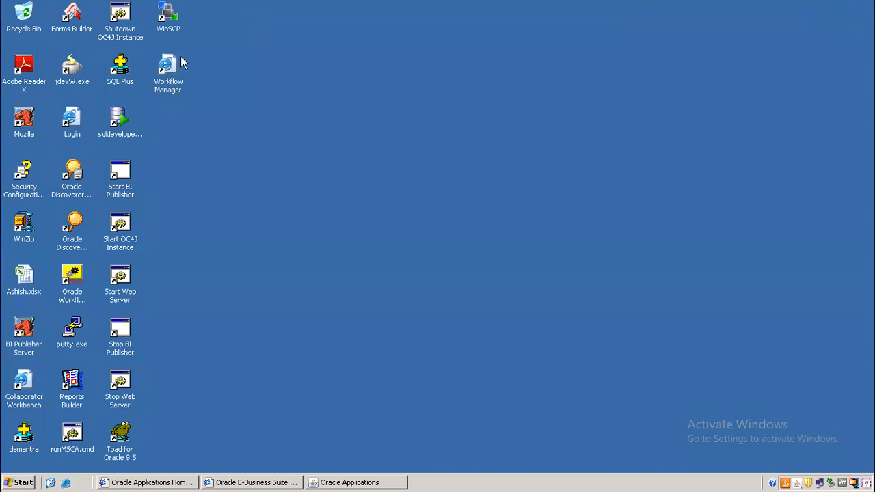
In the notes workbook, record 'MO Transfer' in A7 with number 6434349 in B7
double_click(33, 277)
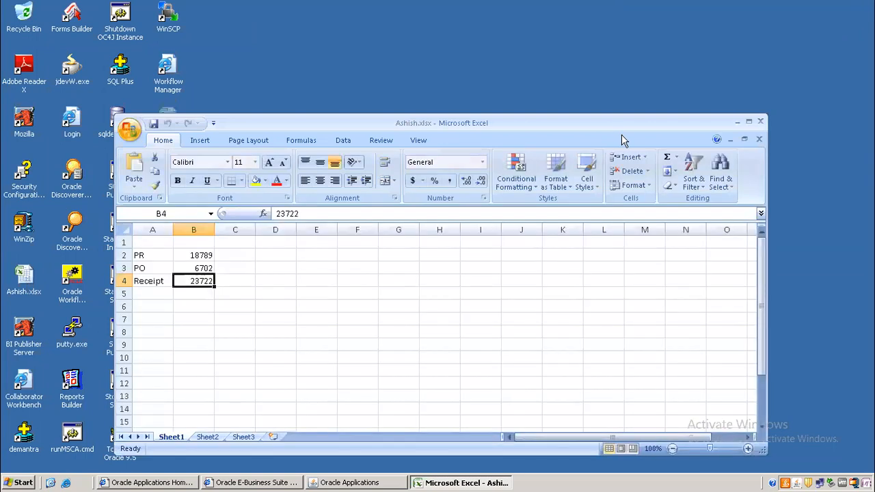
left_click(748, 120)
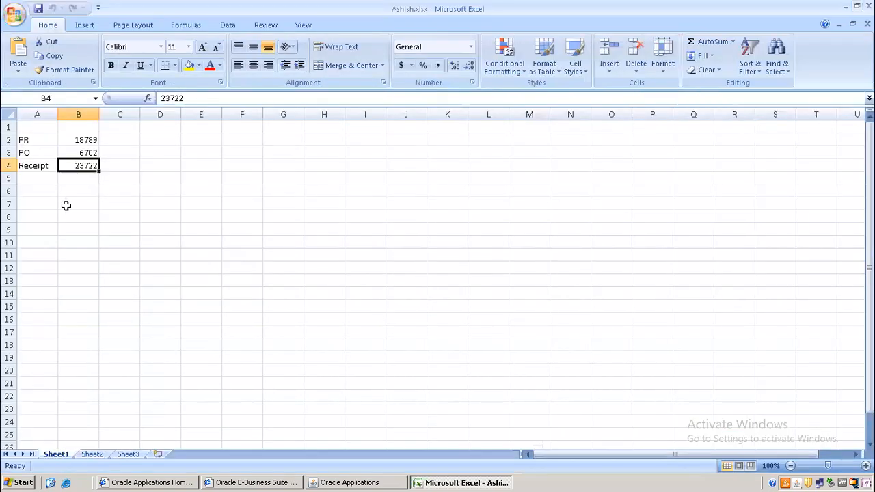
left_click(39, 203)
type("MO")
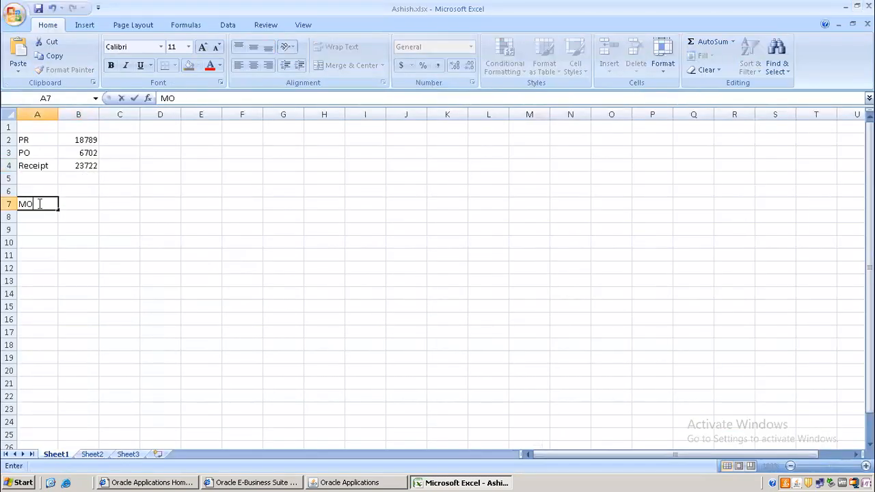
key("Tab")
key("ctrl+v")
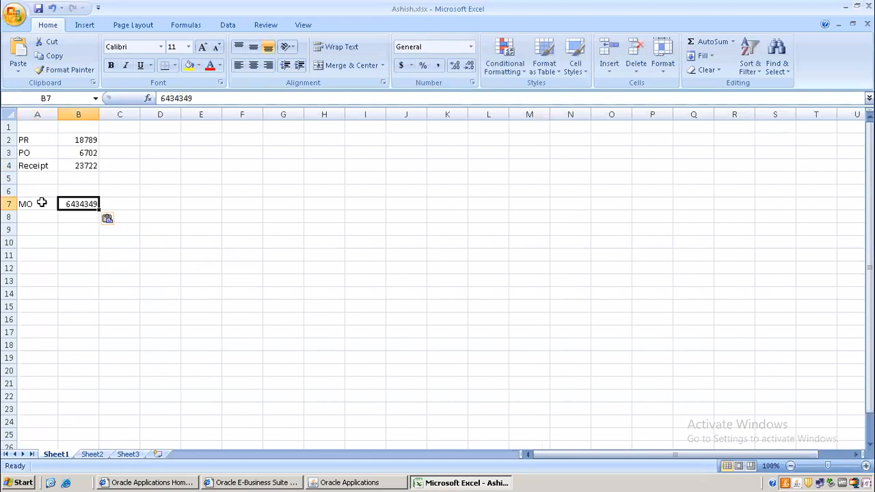
double_click(42, 204)
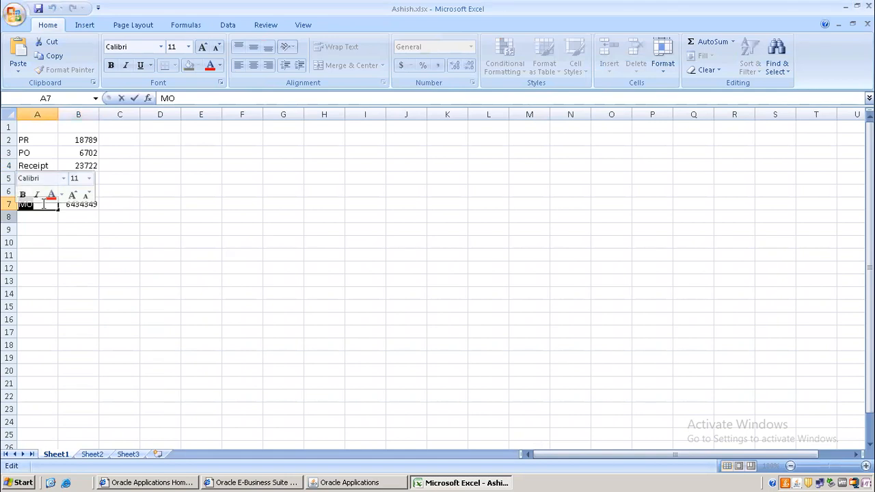
type("Tr")
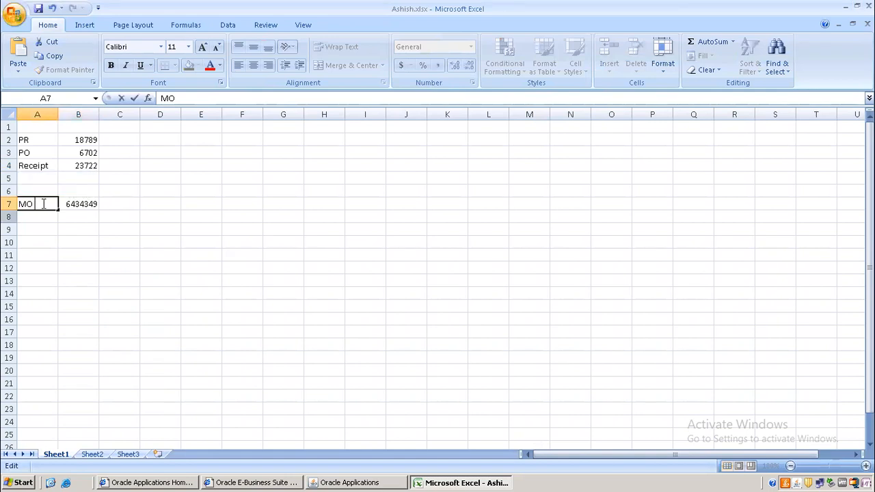
type("ansfer")
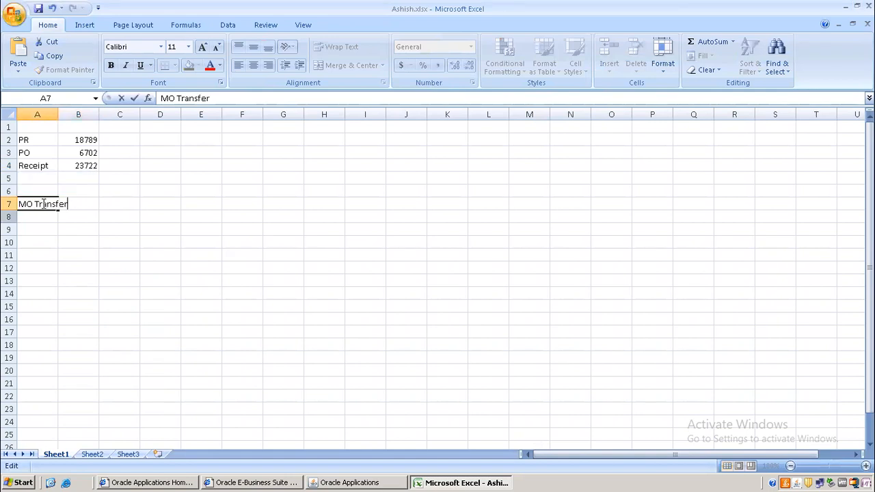
left_click(106, 252)
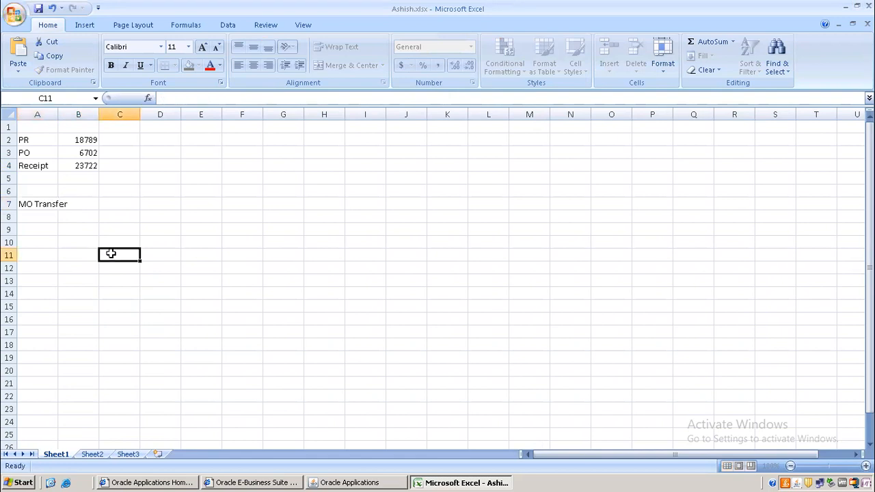
Autofit column A to the 'MO Transfer' label and return to Oracle Applications
left_click(61, 113)
double_click(60, 114)
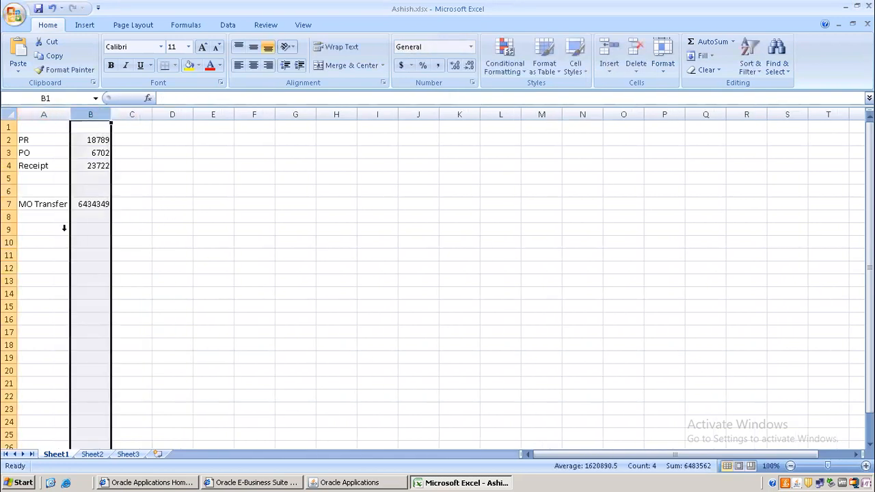
left_click(157, 266)
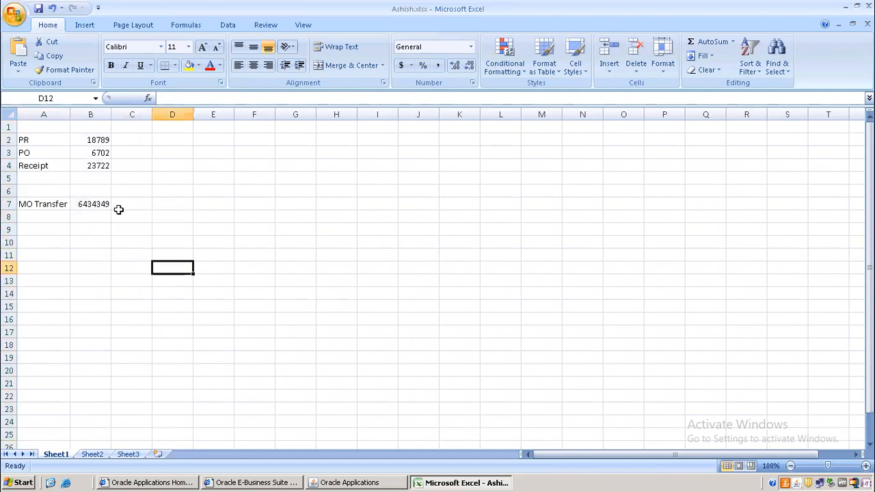
left_click(356, 483)
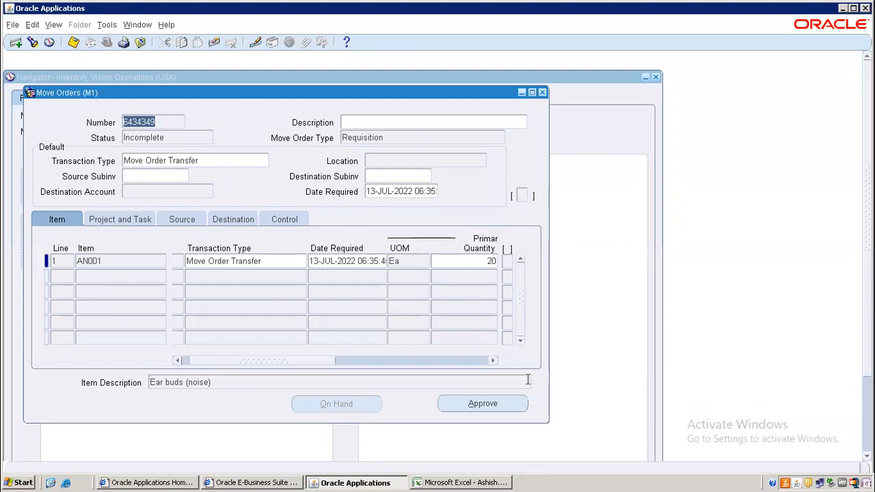
Approve move order 6434349, confirm its Approved status, and close the Move Orders form
left_click(500, 403)
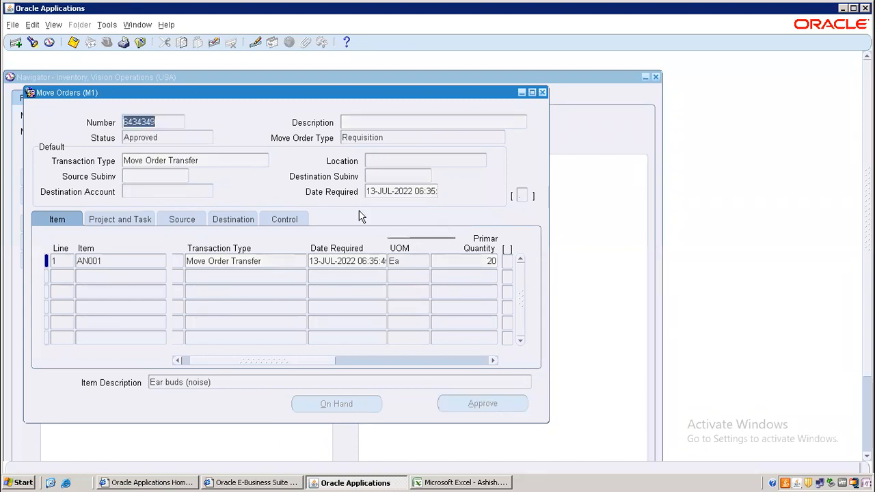
double_click(163, 138)
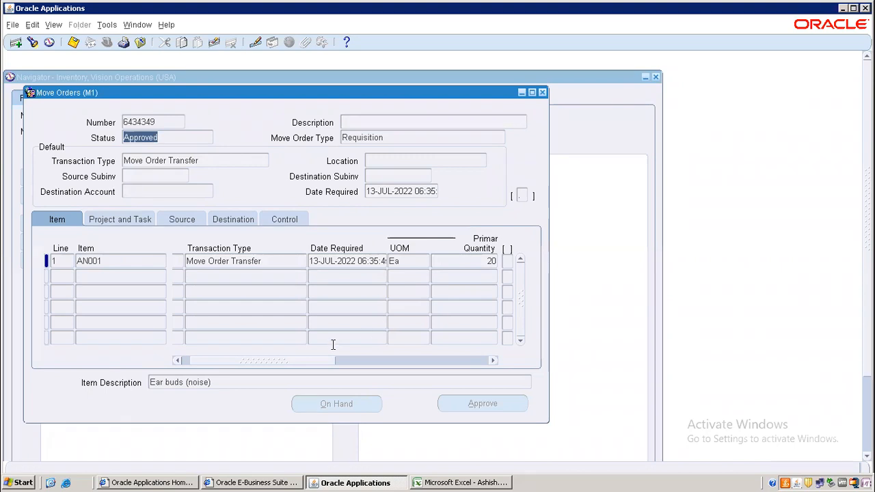
left_click_drag(325, 366, 357, 365)
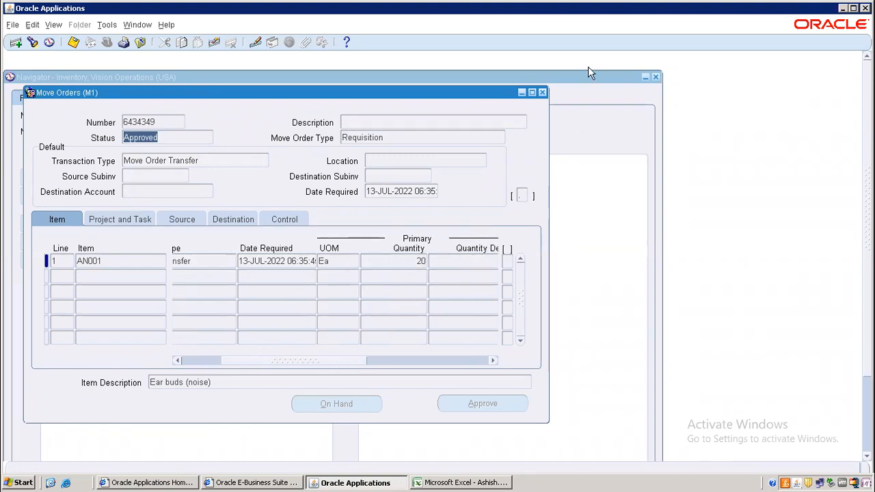
left_click(543, 92)
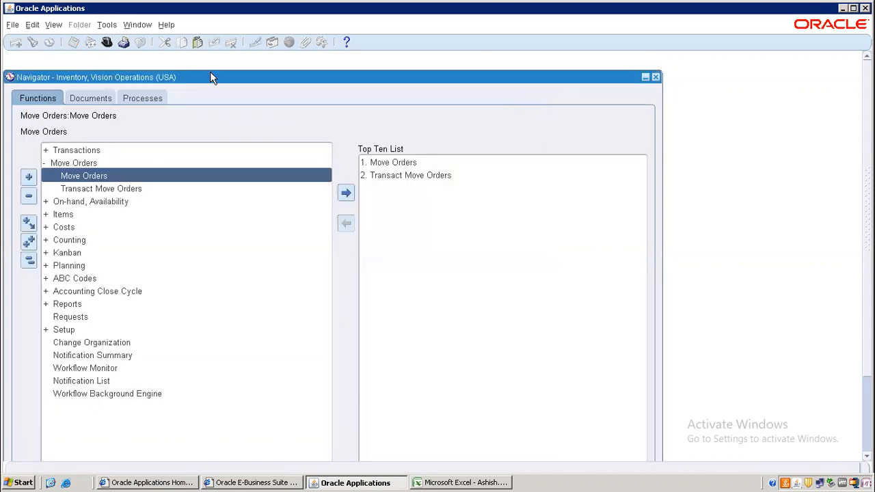
left_click(52, 26)
Start a new single request for the Move Order Pick Slip report
left_click(72, 187)
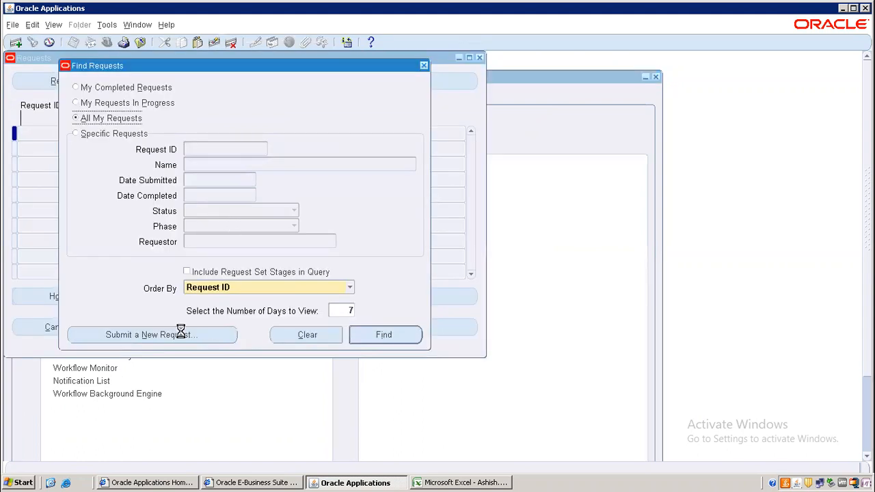
left_click(184, 334)
left_click(214, 272)
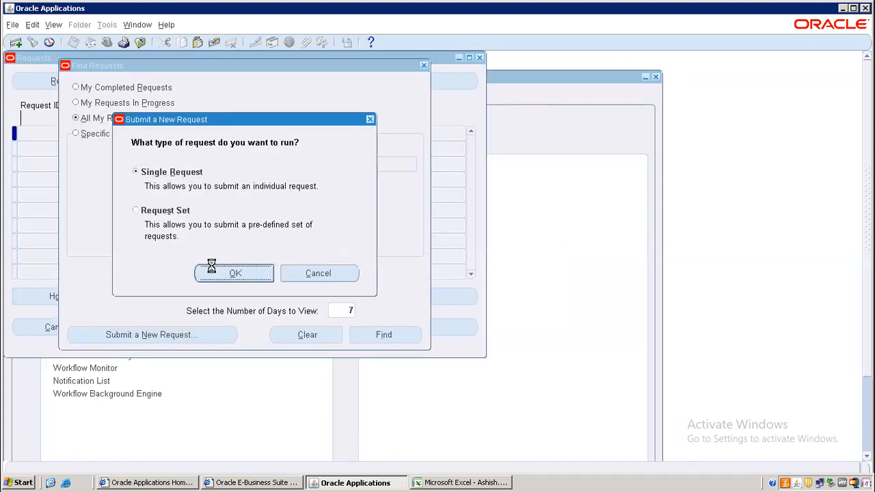
type("Move%Pick")
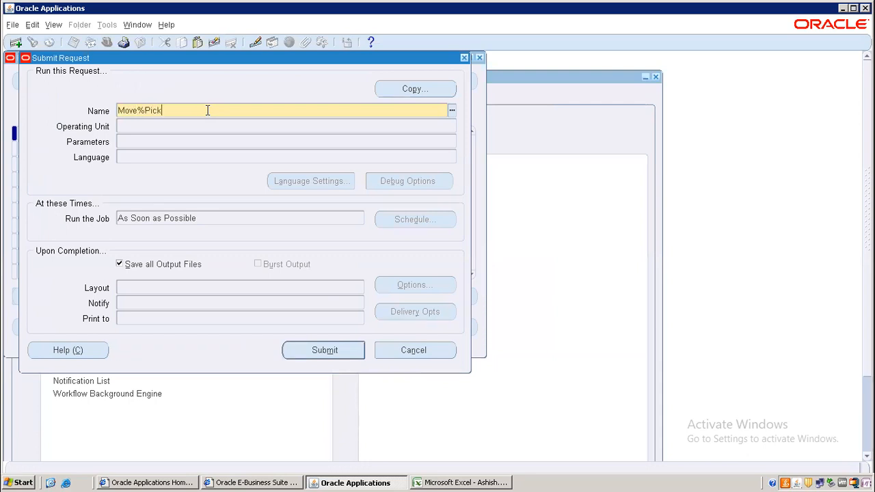
type("%Slip%")
key("Tab")
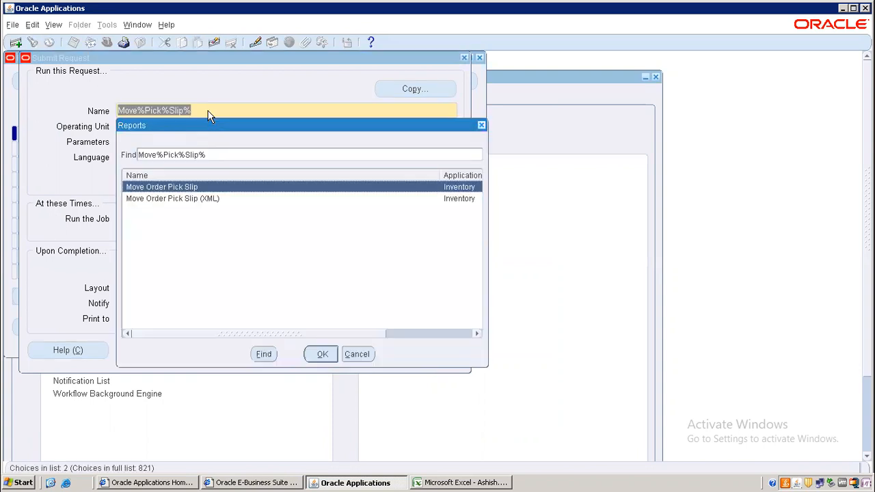
double_click(194, 189)
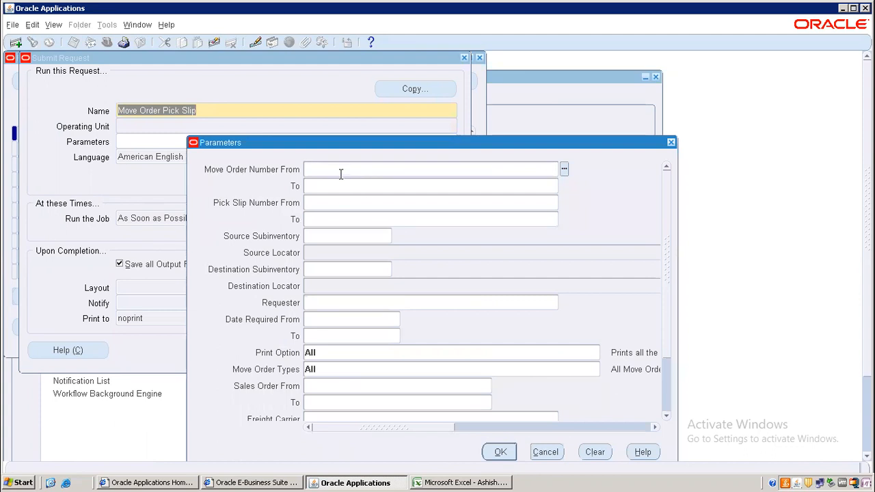
Submit the pick slip for move order 6434349 and list the running request 7528221
type("6434349")
left_click(331, 188)
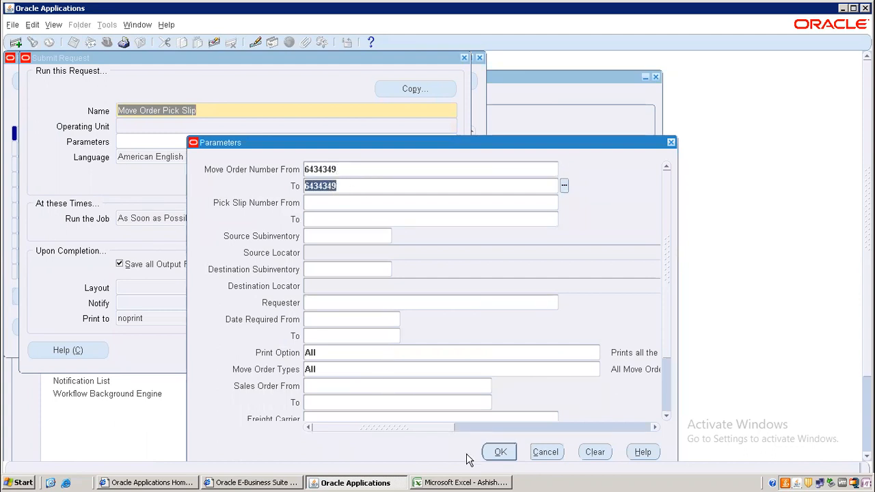
left_click(502, 454)
left_click(346, 353)
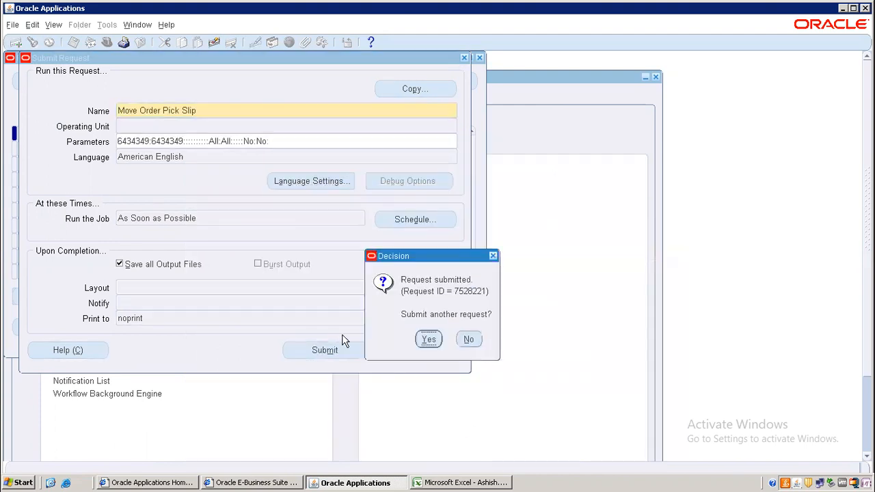
left_click(469, 339)
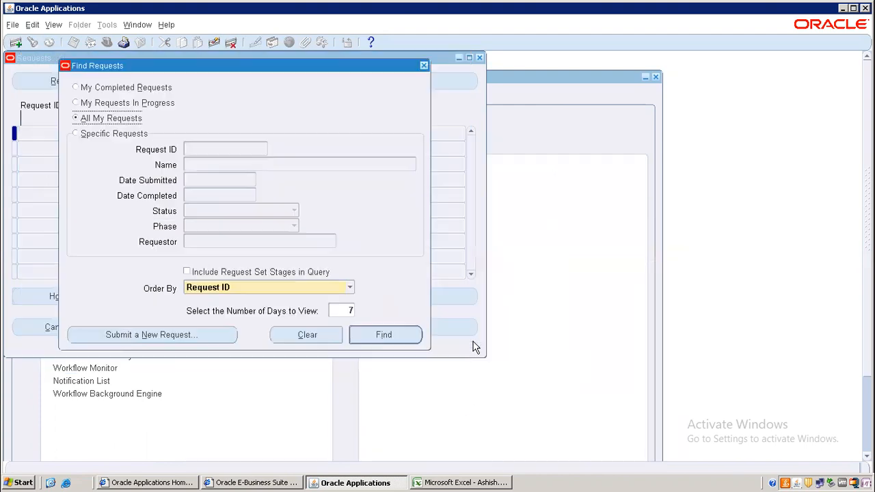
left_click(377, 340)
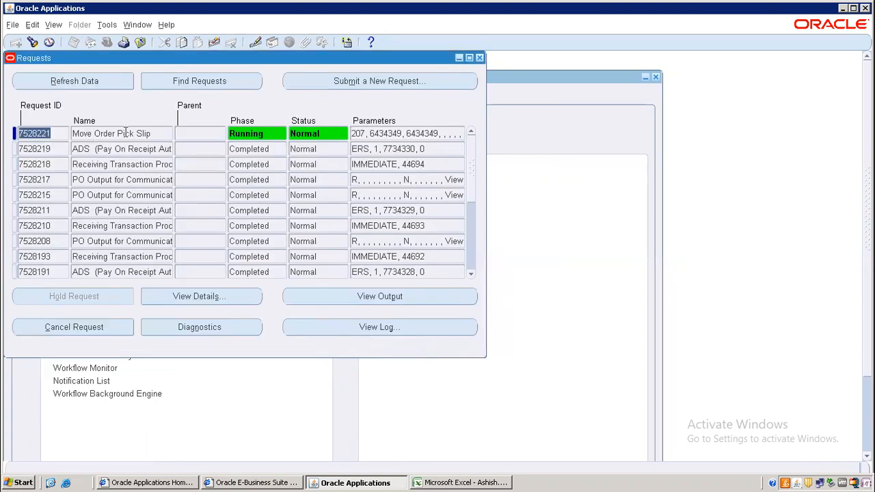
Refresh until request 7528221 completes, then review the pick slip output: AN001, 20 Ea, Stores to RM
left_click(85, 83)
left_click(85, 83)
left_click(373, 296)
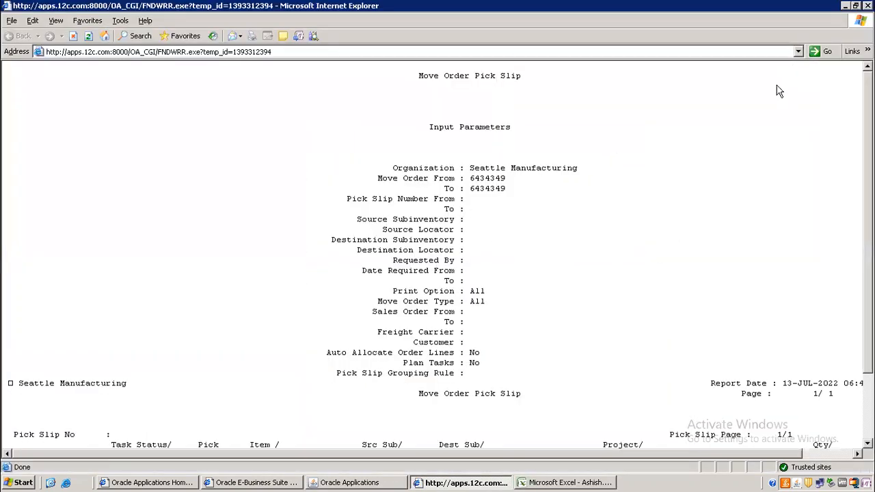
left_click(792, 64)
scroll(186, 400, "down", 3)
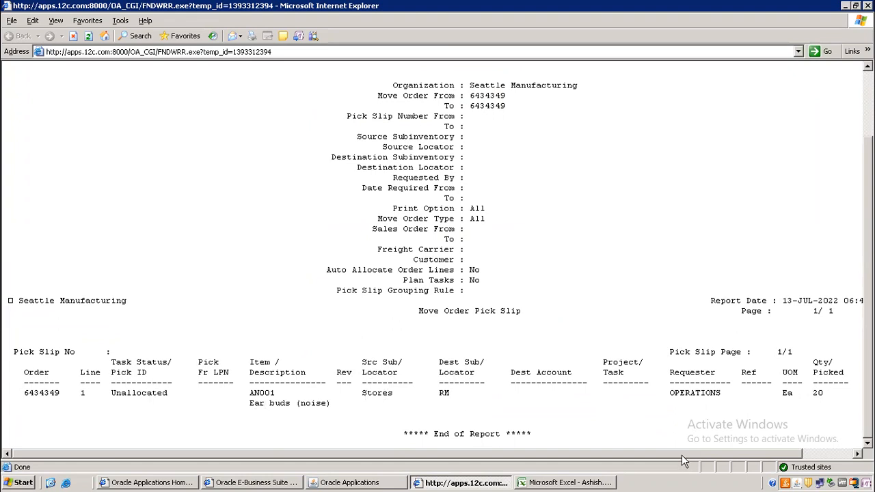
mouse_move(685, 455)
left_mouse_down()
mouse_move(775, 455)
mouse_move(679, 458)
left_mouse_up()
left_click(868, 6)
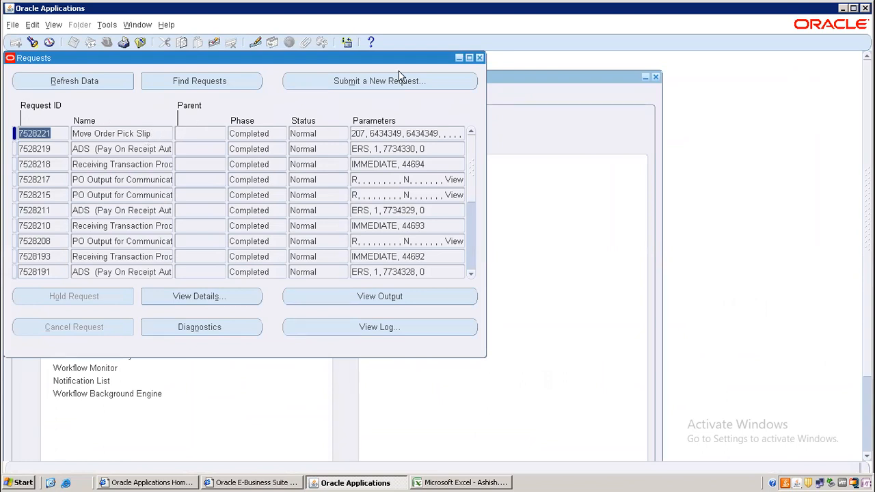
Open Transact Move Orders and find the lines of move order 6434349
left_click(479, 58)
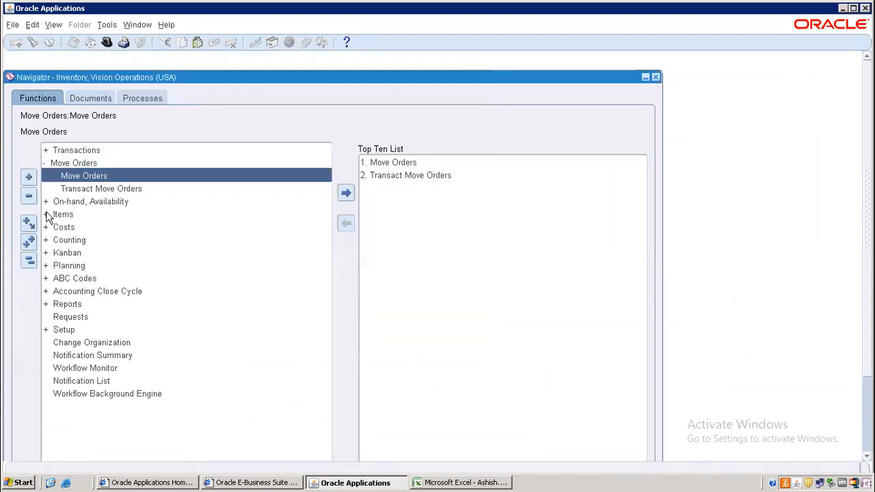
left_click(29, 261)
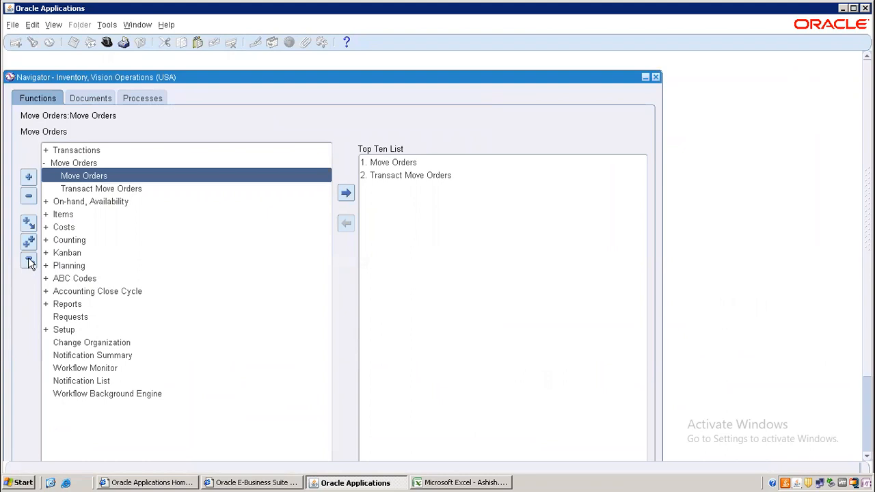
left_click(82, 165)
double_click(82, 165)
left_click(93, 191)
double_click(103, 189)
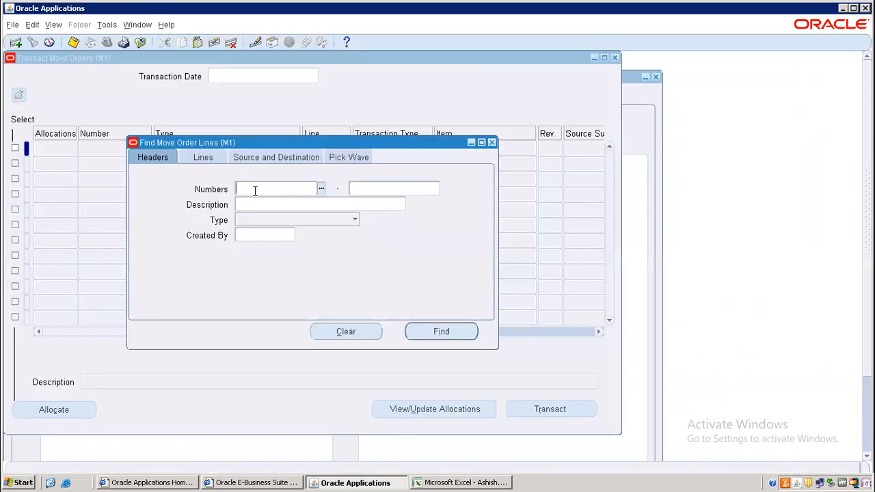
type("6434349")
key("Tab")
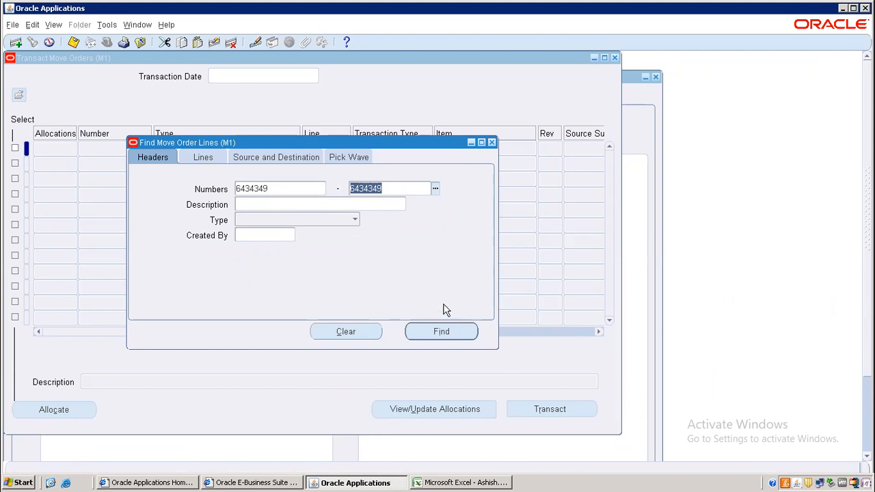
left_click(443, 331)
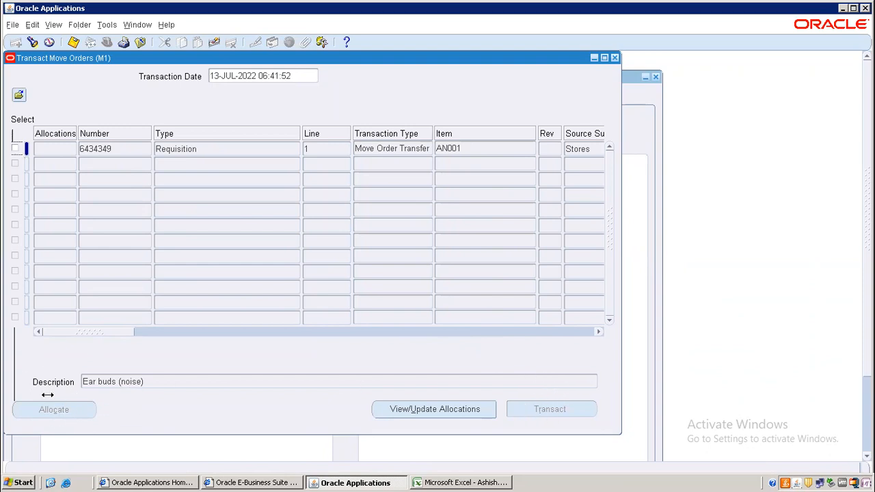
Allocate and transact the AN001 line, acknowledge the completion message, and close the form
left_click(15, 149)
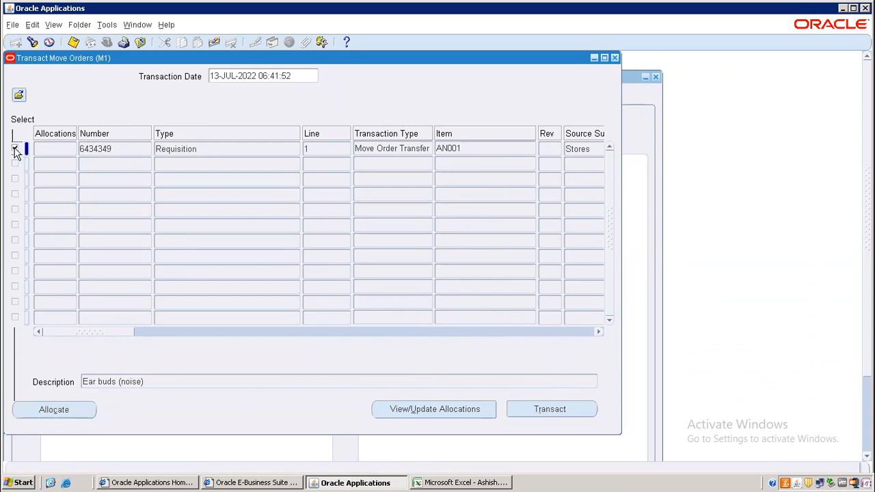
left_click(63, 408)
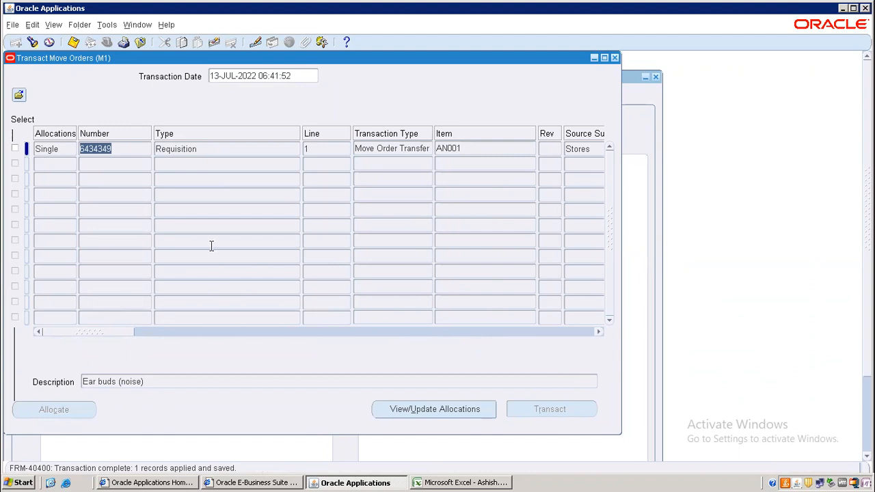
left_click(14, 149)
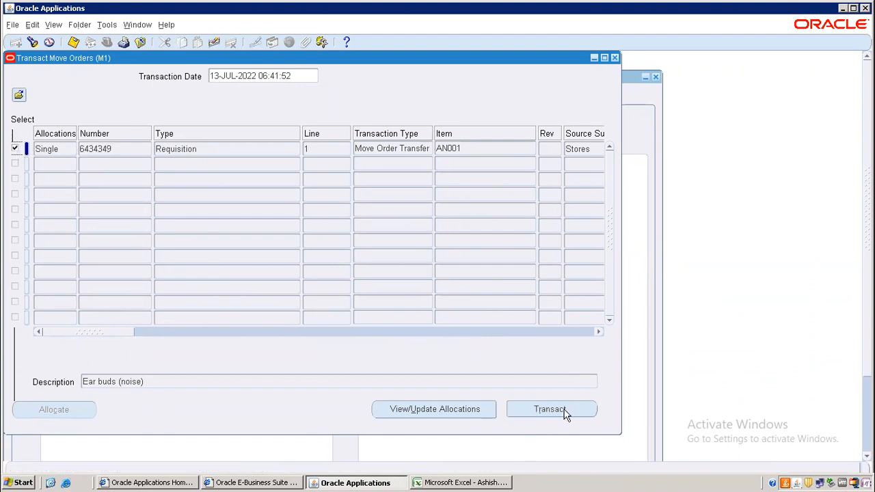
left_click(562, 408)
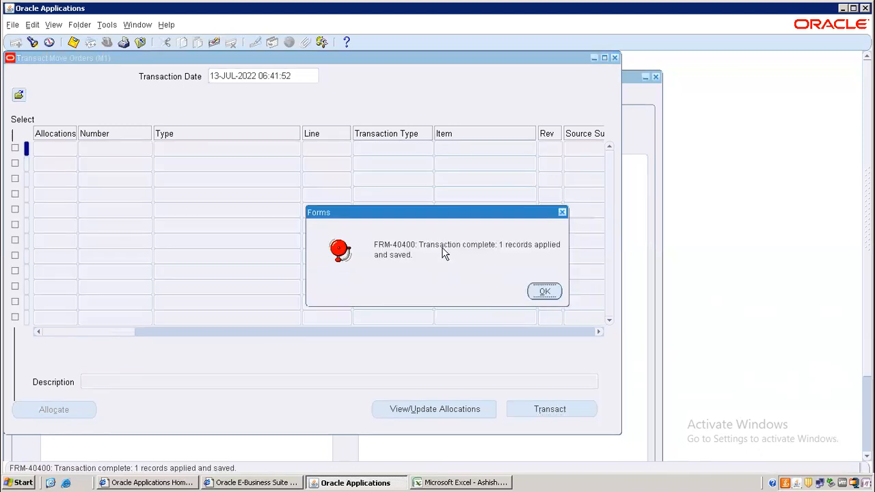
left_click(545, 292)
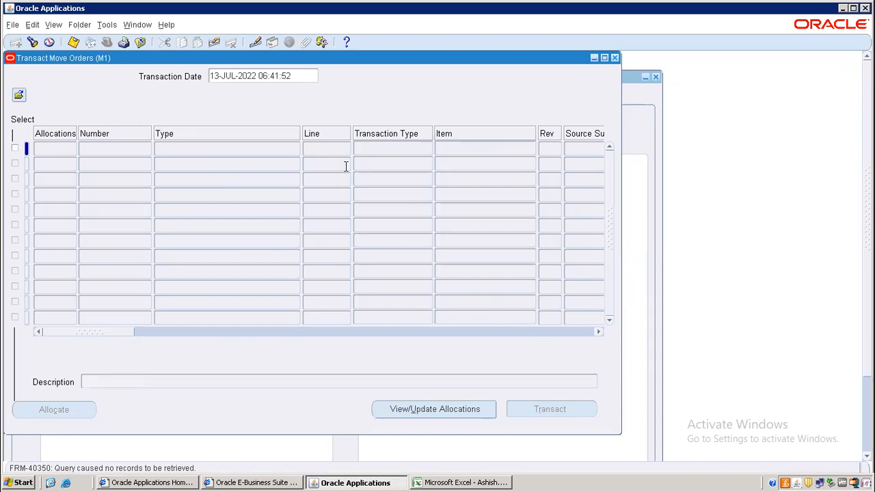
left_click(616, 59)
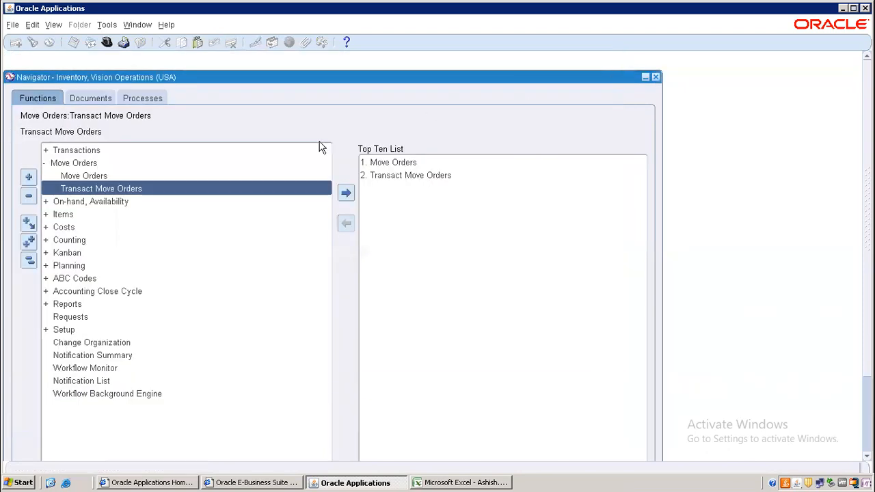
Query the detailed on-hand quantity for item AN001
double_click(93, 201)
double_click(102, 215)
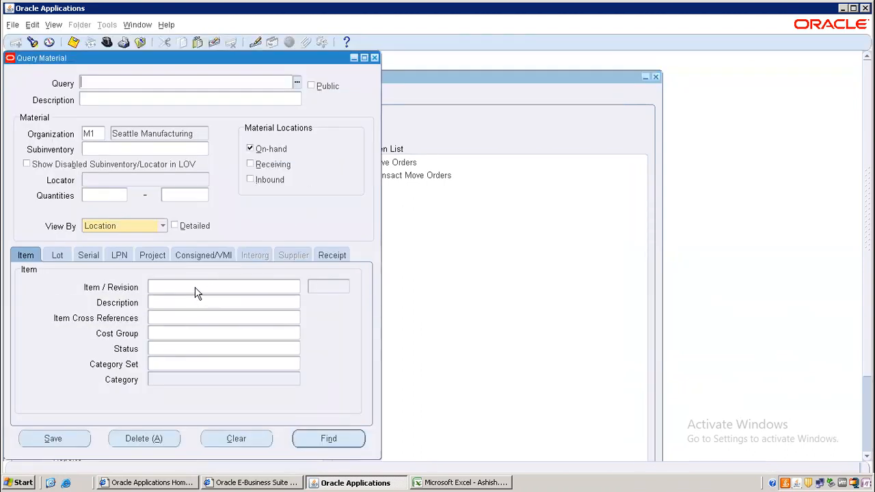
left_click(196, 287)
type("AN001")
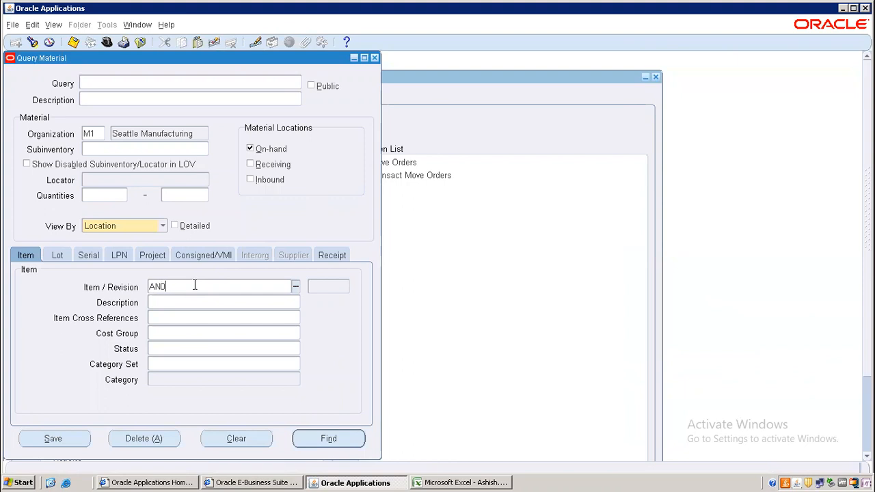
key("Tab")
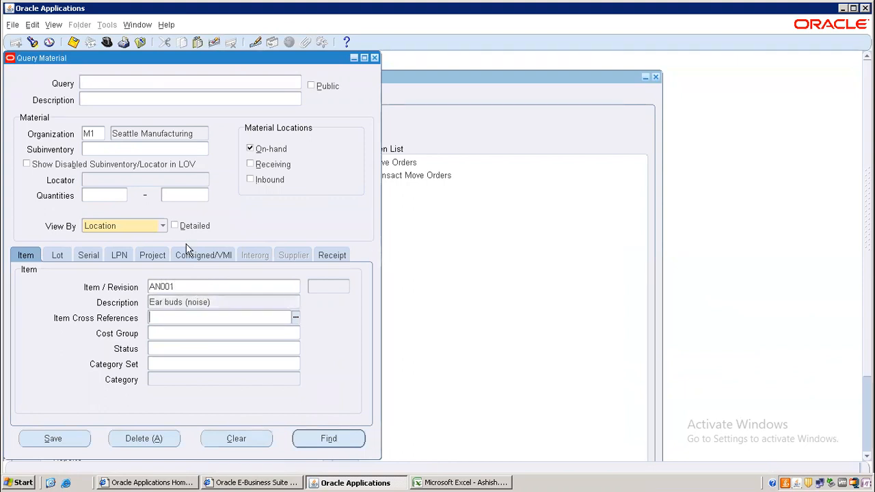
left_click(175, 225)
left_click(330, 433)
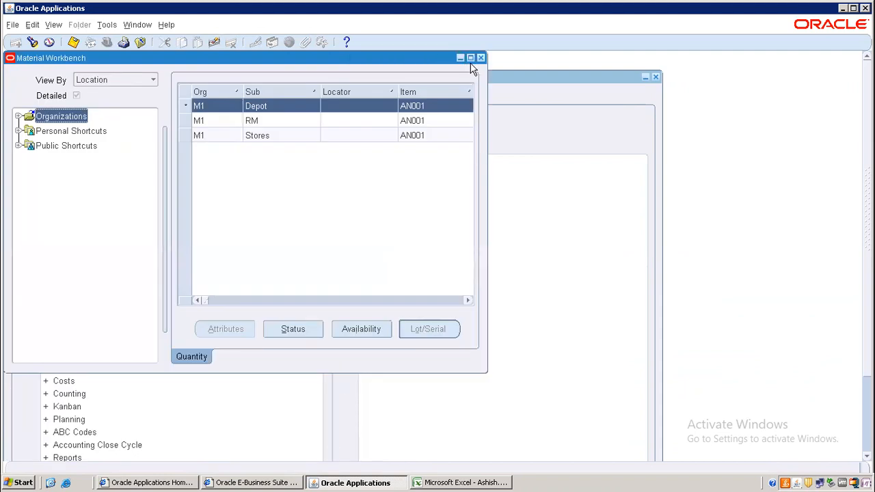
Maximize the Material Workbench and review AN001 stock: 20 in RM, 880 in Stores
left_click(470, 58)
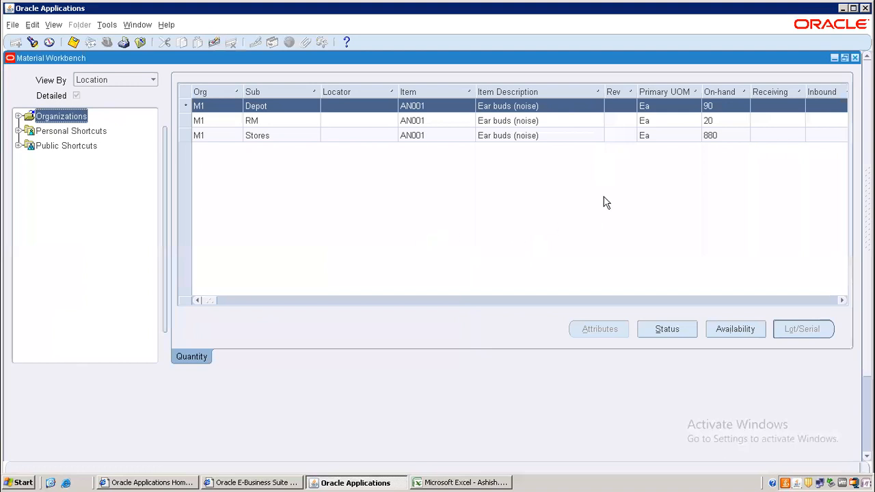
left_click(722, 120)
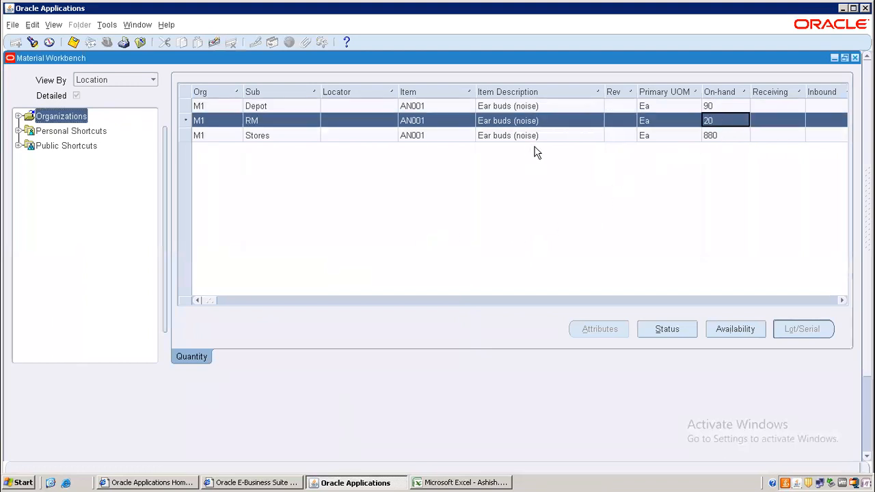
left_click(716, 138)
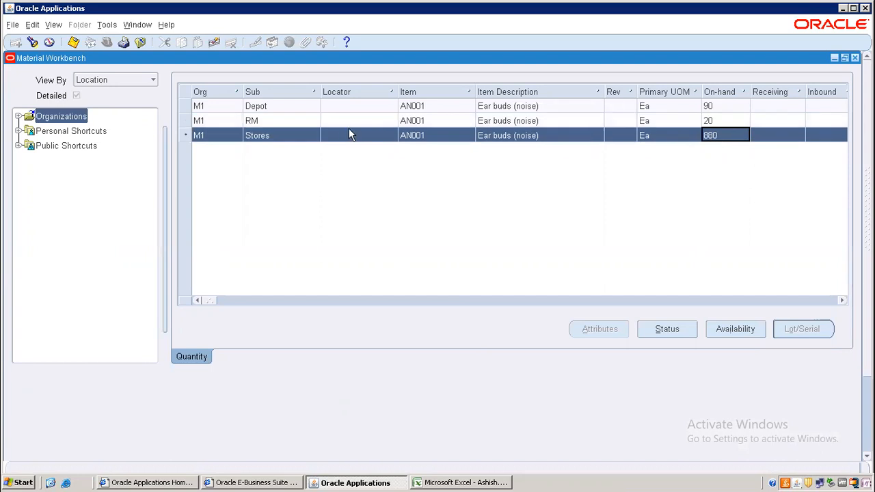
left_click(307, 121)
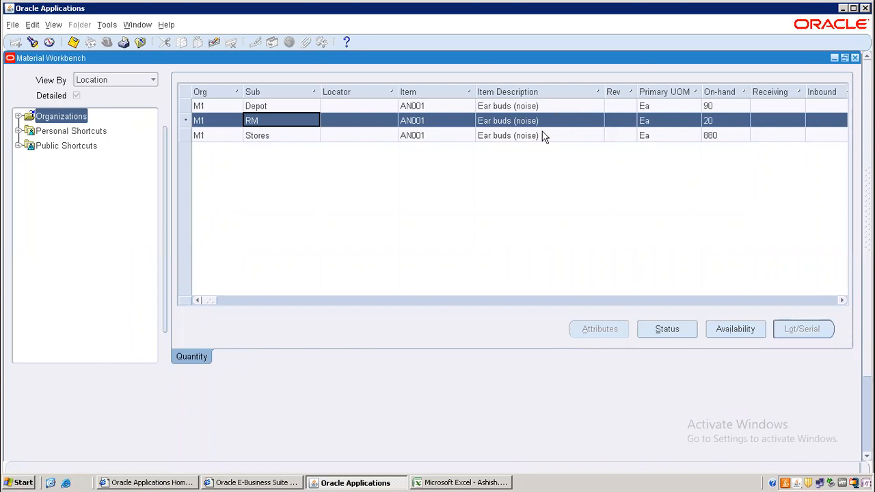
Close the workbench and start a new move order of type Move Order Issue
left_click(855, 58)
double_click(96, 177)
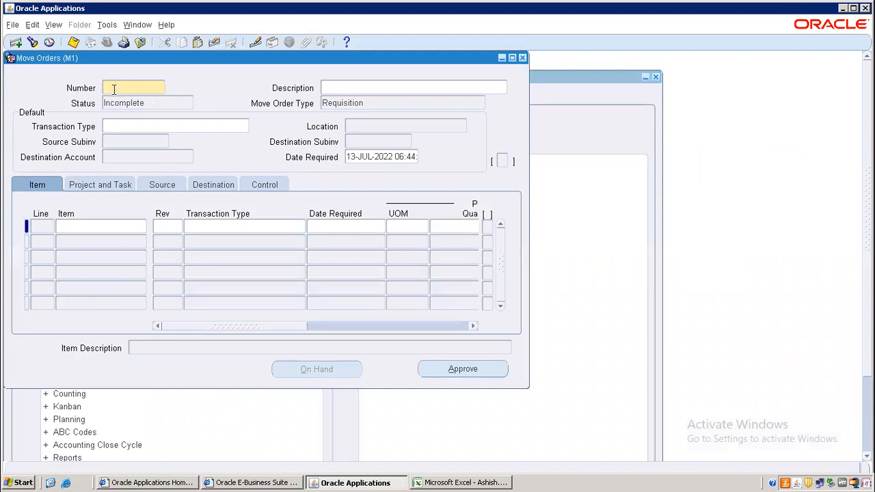
left_click(114, 126)
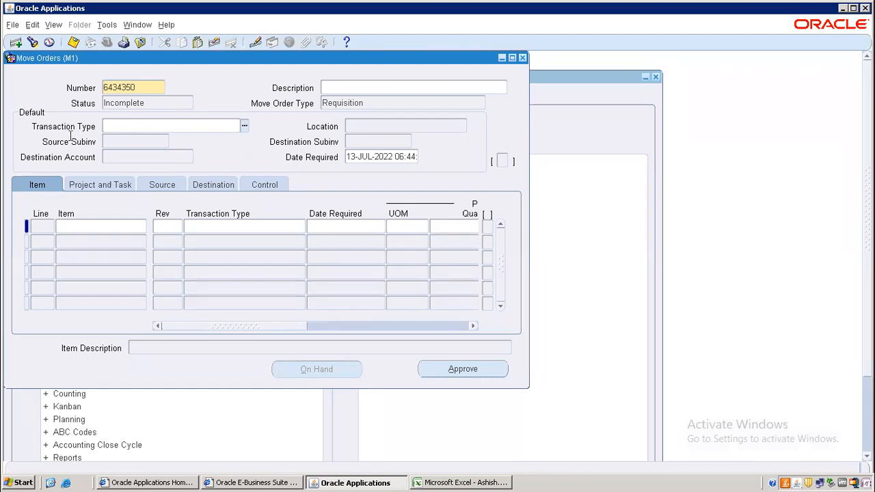
type("Move%")
key("Tab")
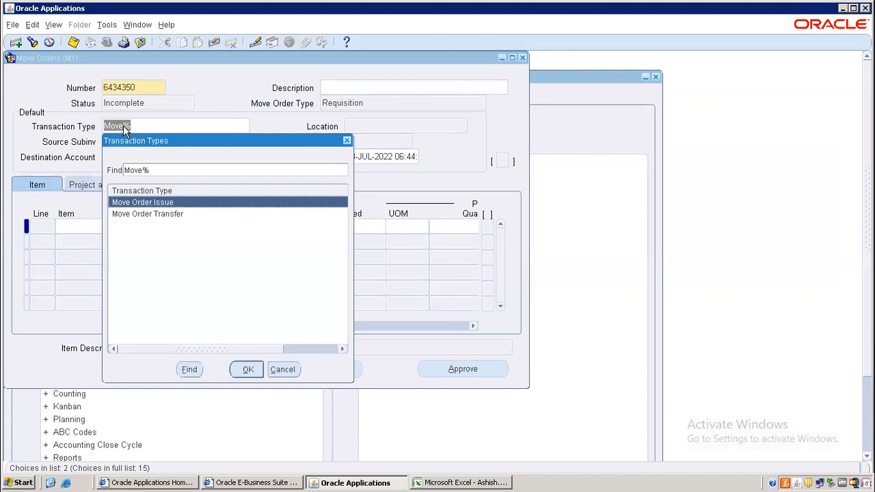
double_click(169, 205)
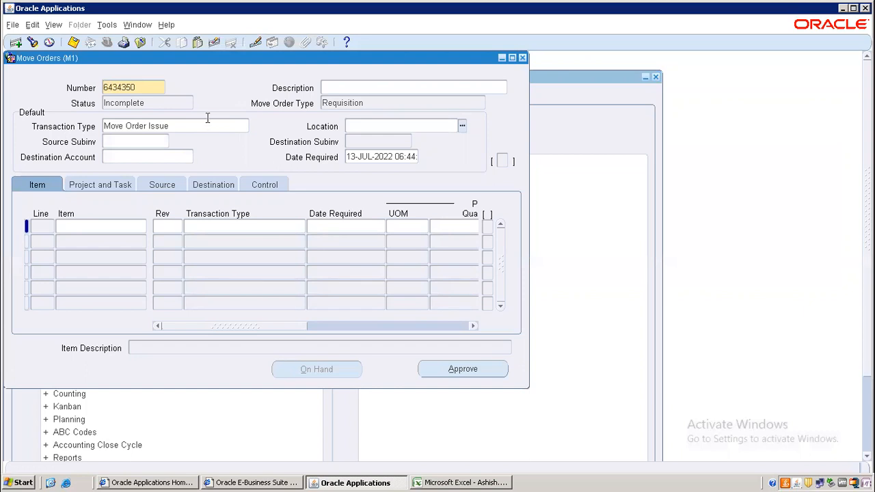
Add order line 1 requesting 5 Ea of item AN001
left_click(73, 227)
type("AN001%")
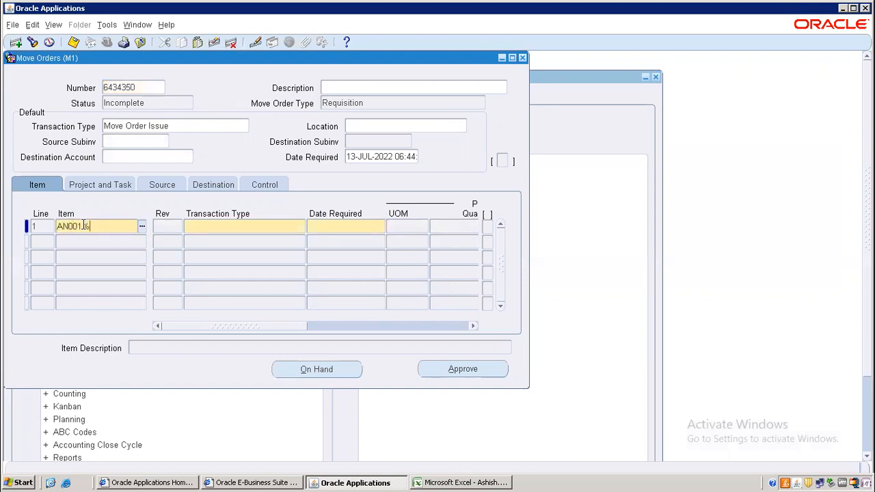
key("Tab")
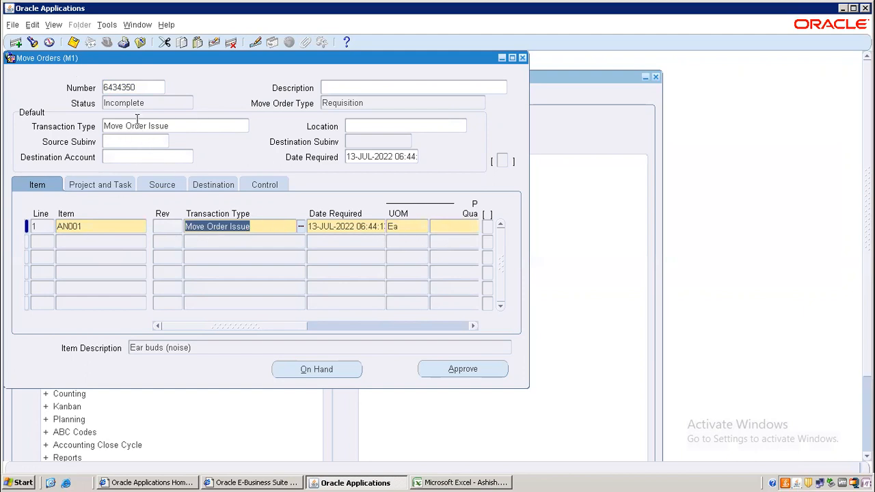
left_click(466, 224)
type("5")
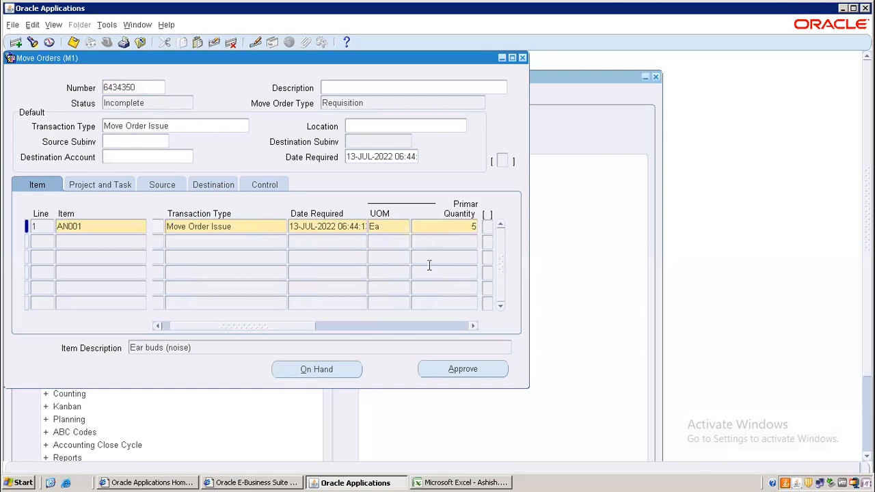
key("Tab")
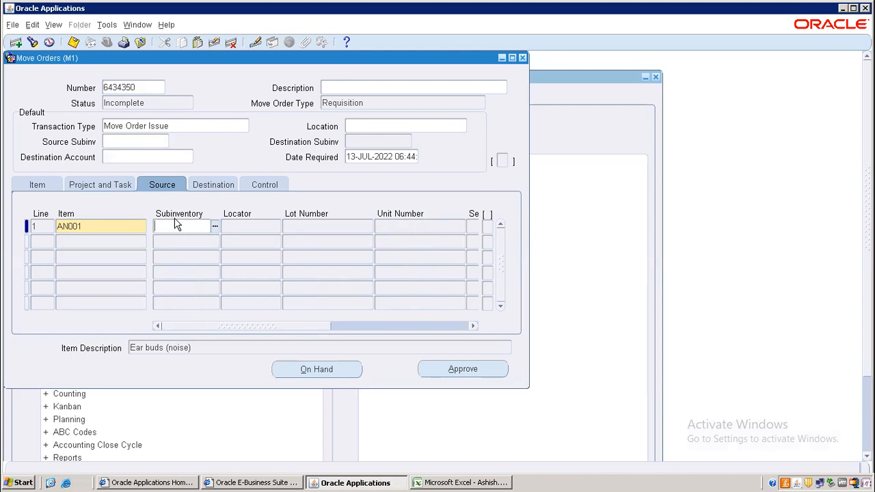
type("Store")
key("Tab")
left_click(182, 226)
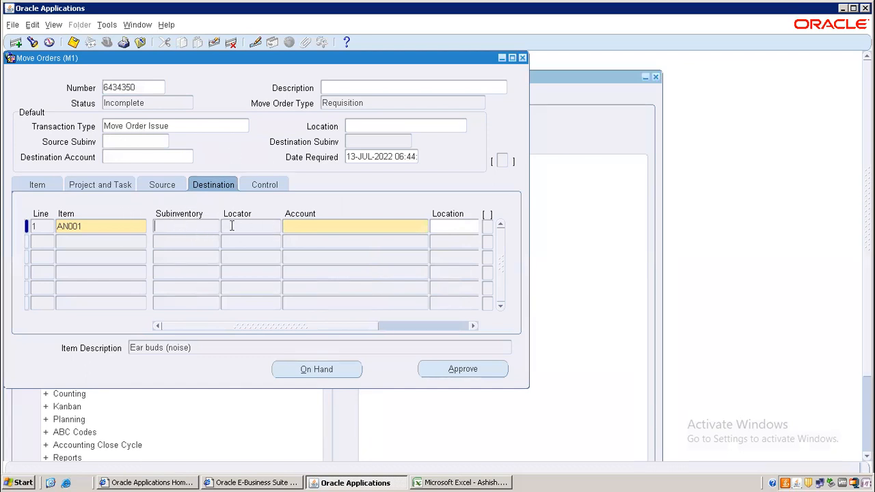
left_click(333, 229)
type("%")
key("Tab")
left_click(140, 246)
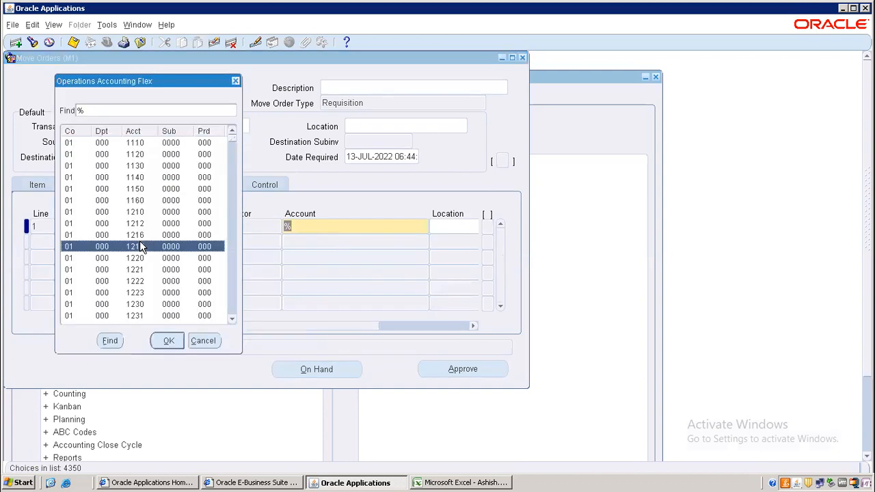
double_click(140, 246)
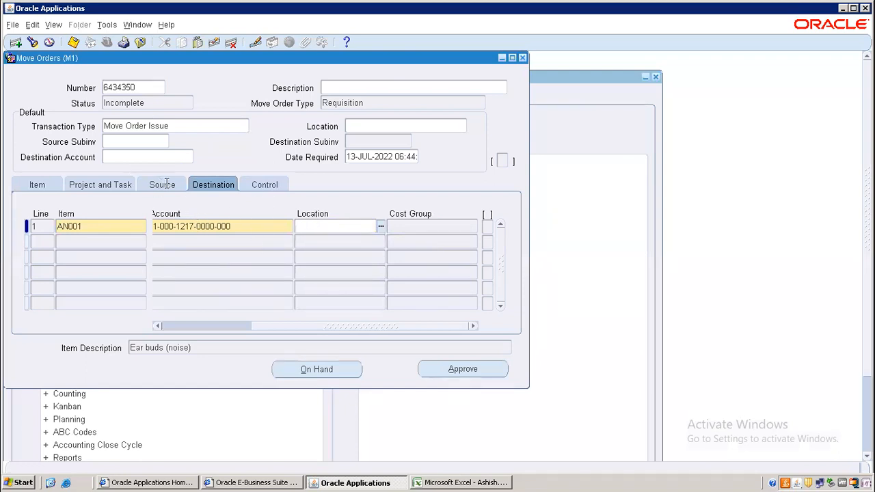
Save move order 6434350, select its number, and bring up the Excel notes
left_click_drag(307, 326, 191, 330)
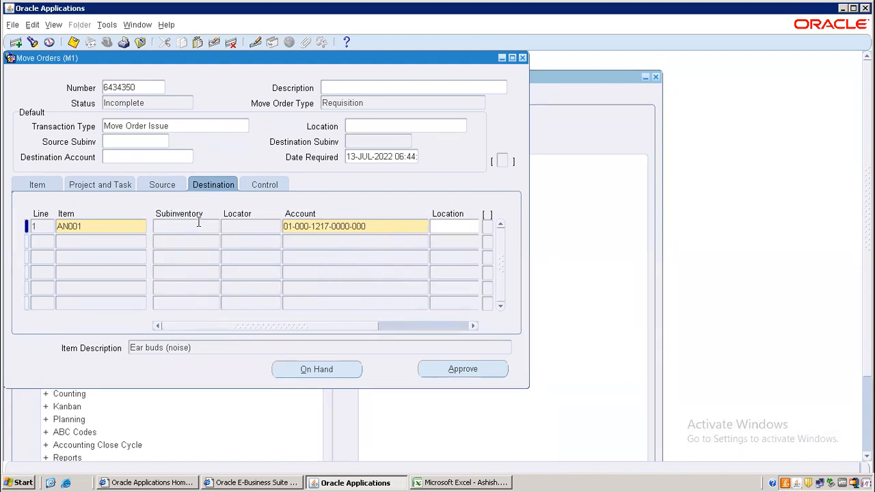
left_click_drag(281, 326, 282, 327)
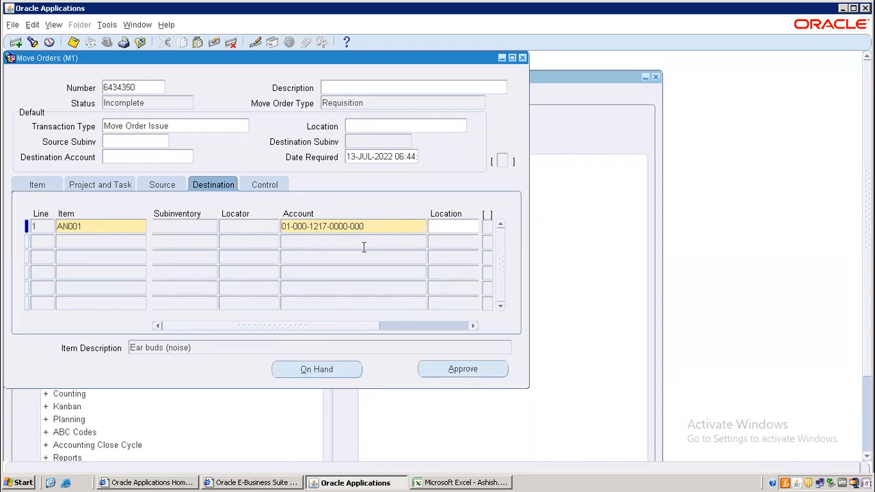
left_click_drag(351, 330, 221, 328)
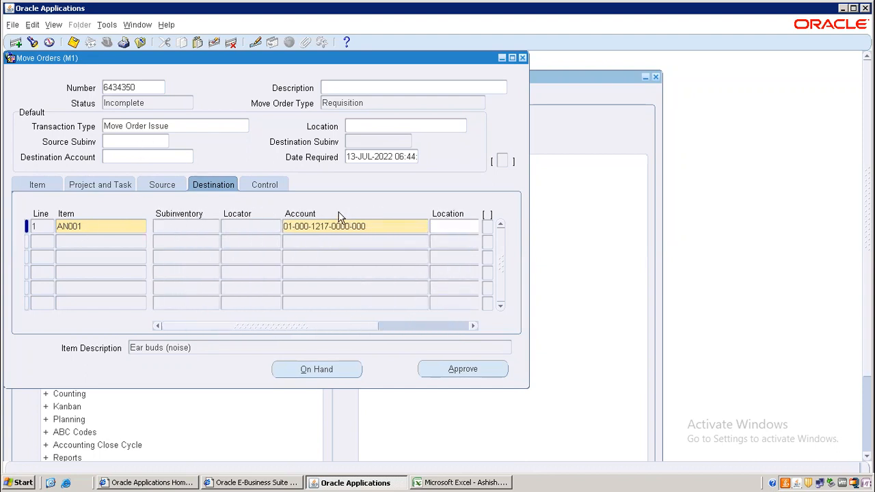
left_click(34, 186)
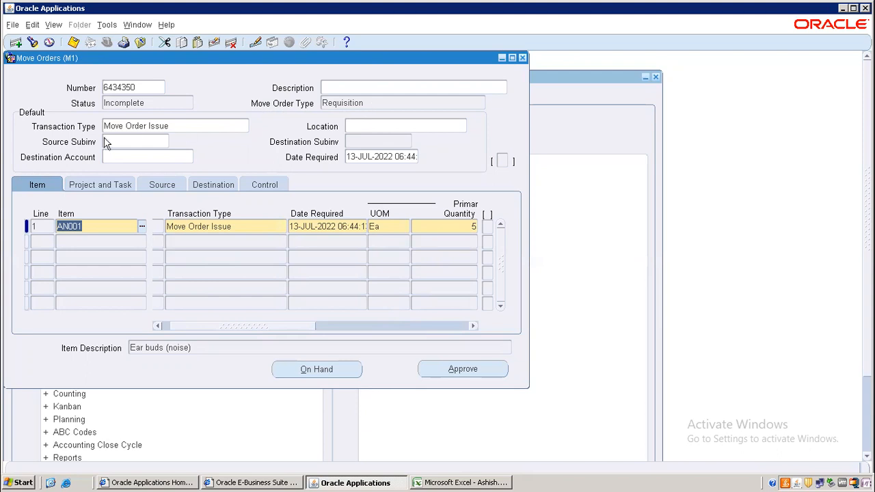
left_click(73, 42)
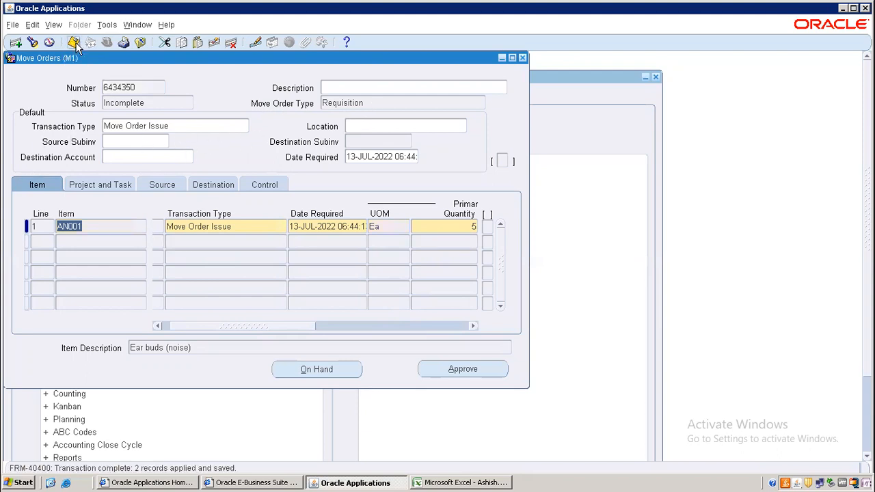
left_click(154, 88)
key("ctrl+c")
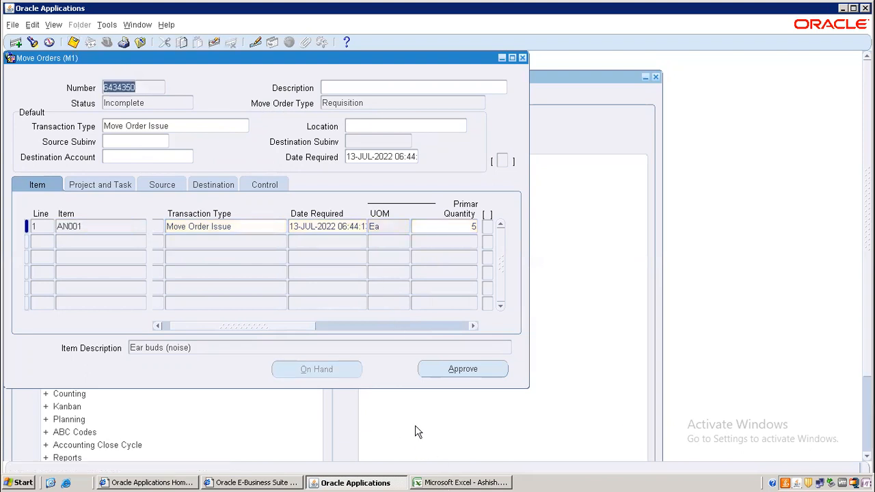
left_click(449, 482)
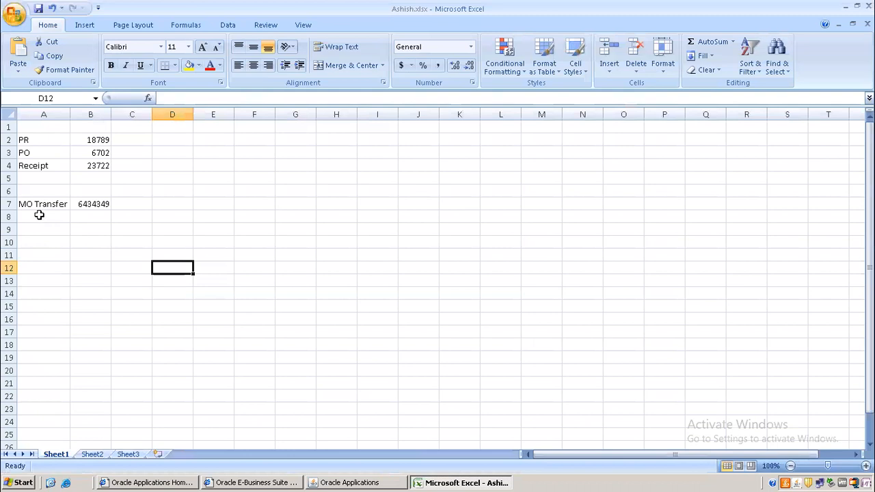
Log 'MO Issue' with move order number 6434350 in row 8 of the notes
left_click(43, 216)
type("MO")
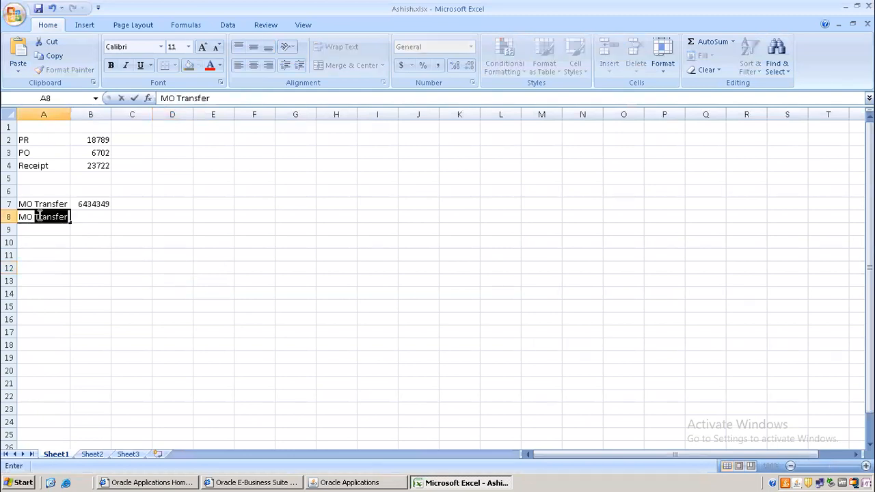
type(" Issue")
key("Tab")
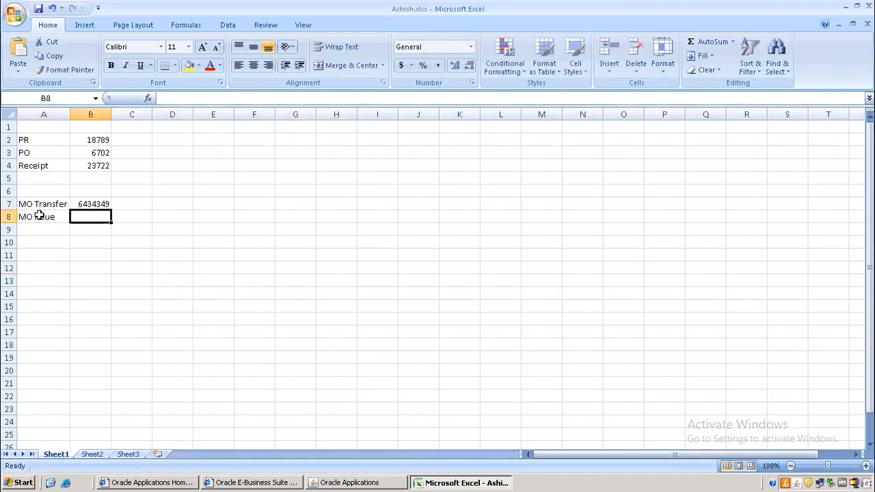
key("ctrl+v")
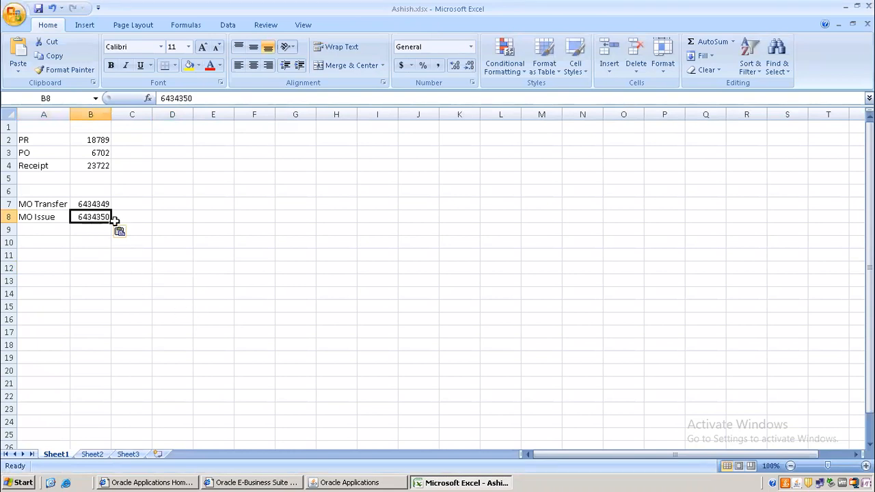
Approve move order 6434350 in Oracle and close the Move Orders form
left_click(388, 482)
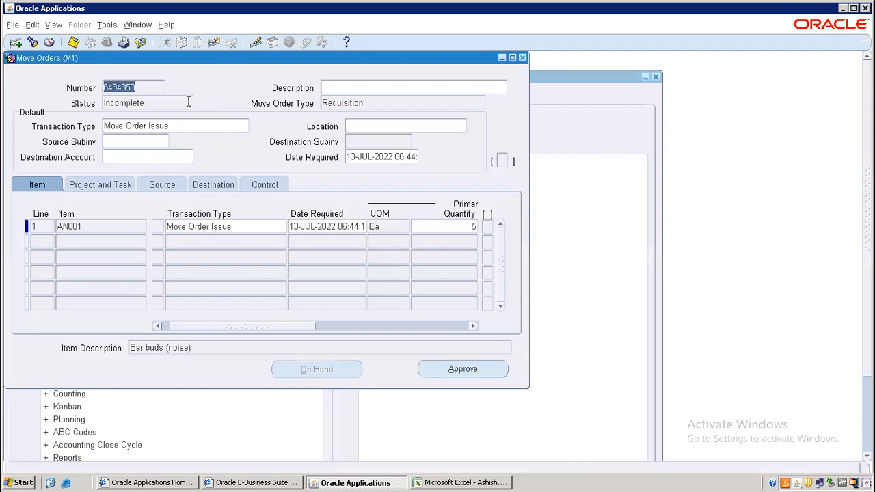
left_click(454, 371)
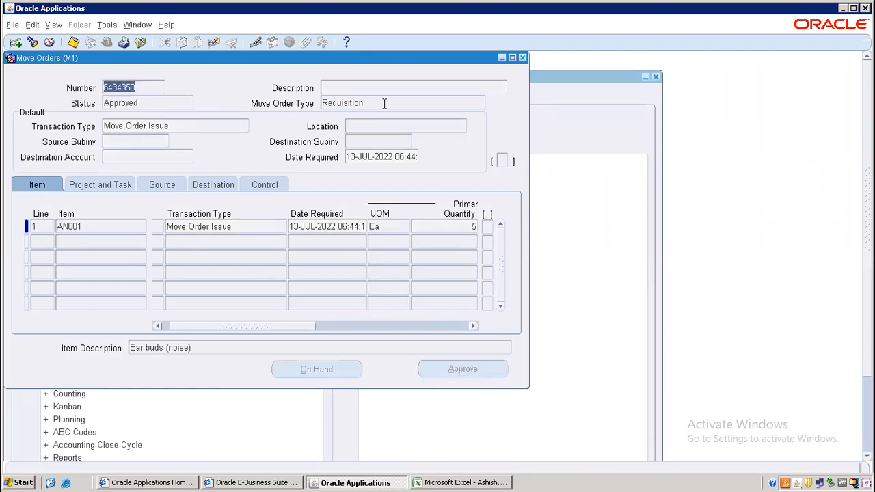
left_click(522, 58)
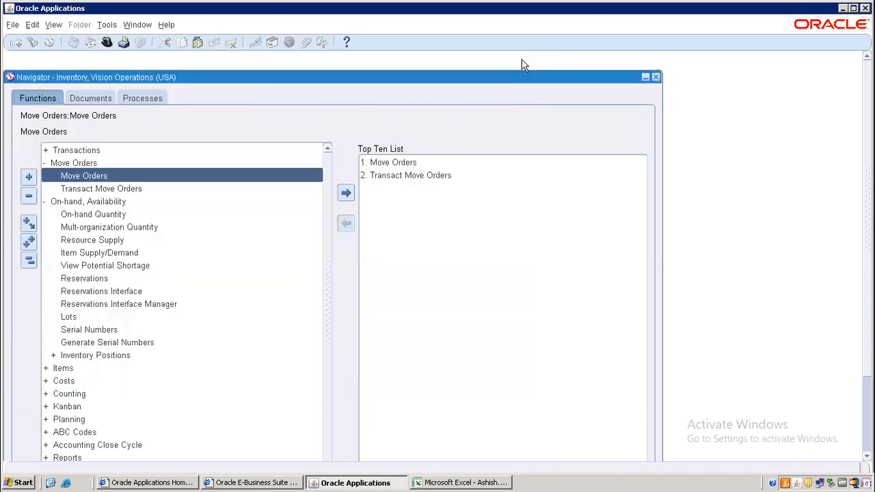
Find the lines of move order 6434350 in Transact Move Orders
double_click(77, 190)
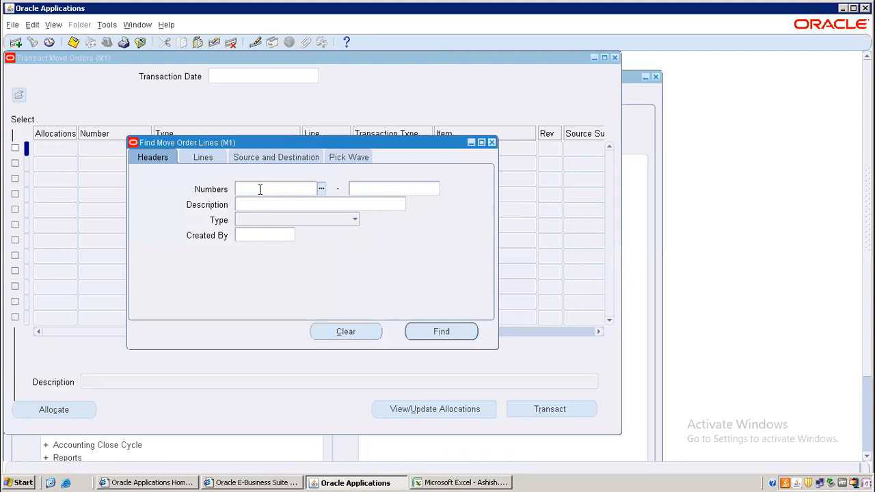
type("6434360")
key("Tab")
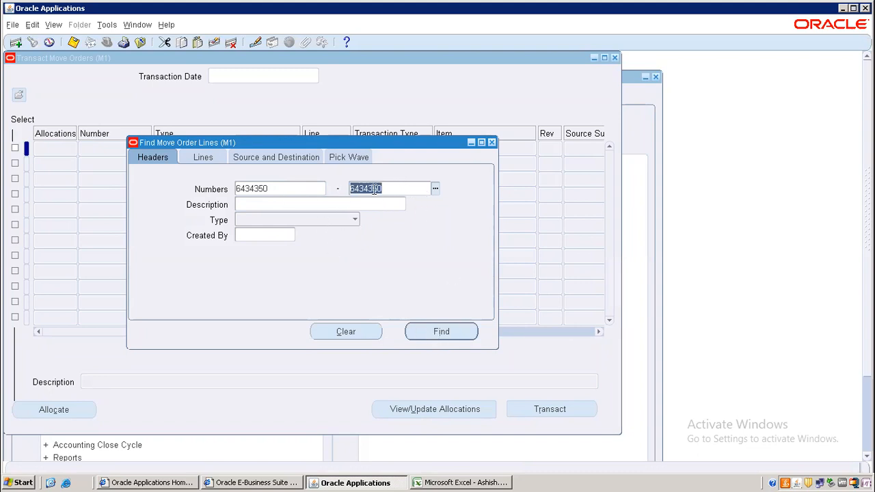
left_click(432, 331)
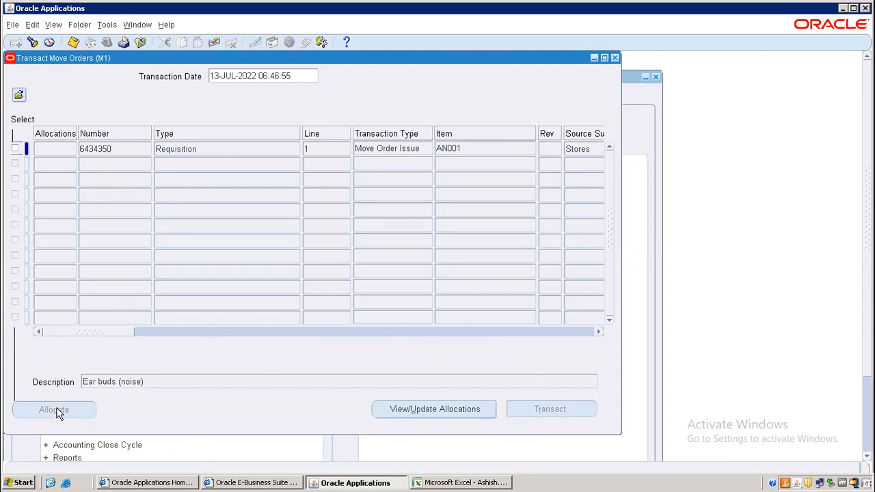
Allocate and transact the AN001 issue line, then close the form
left_click(15, 147)
left_click(75, 409)
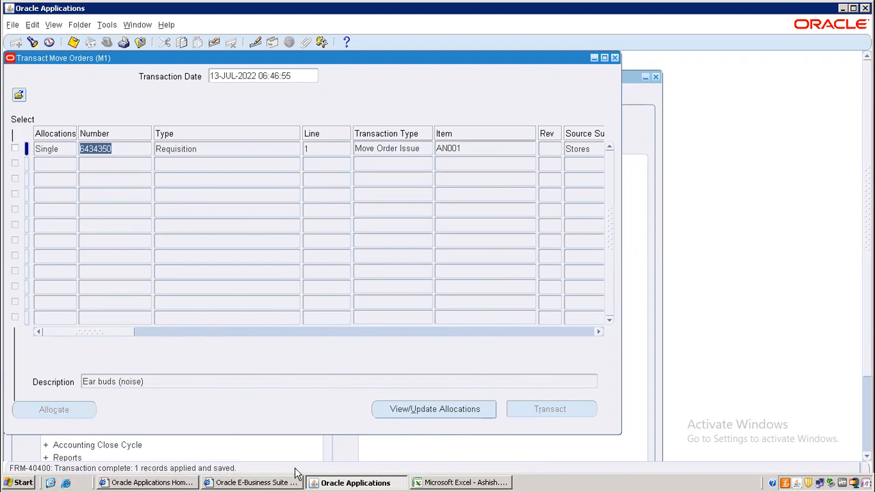
left_click(15, 149)
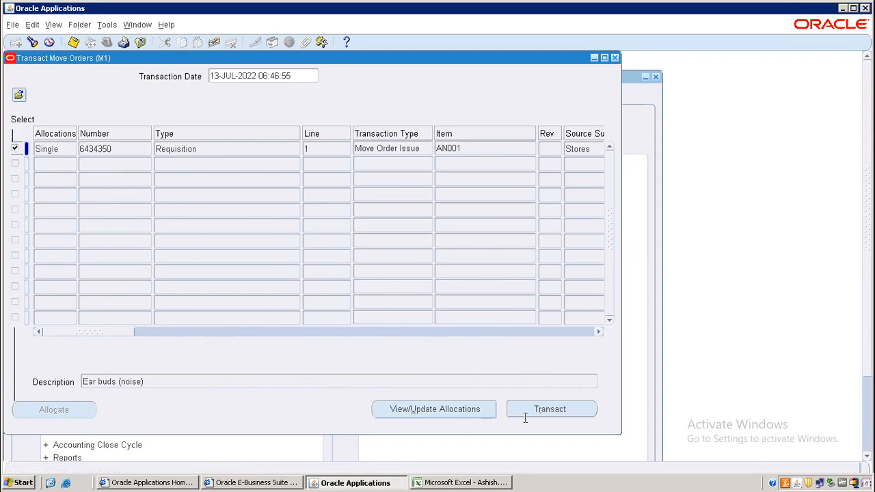
left_click(560, 407)
left_click(547, 291)
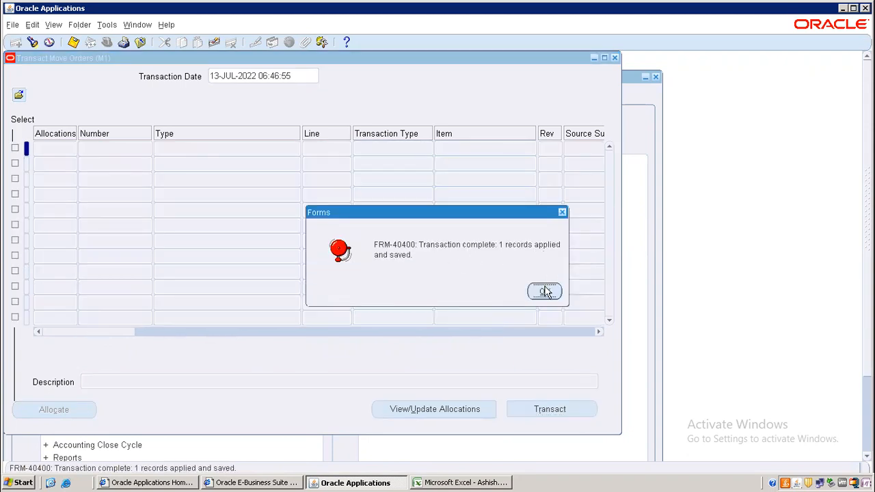
left_click(614, 58)
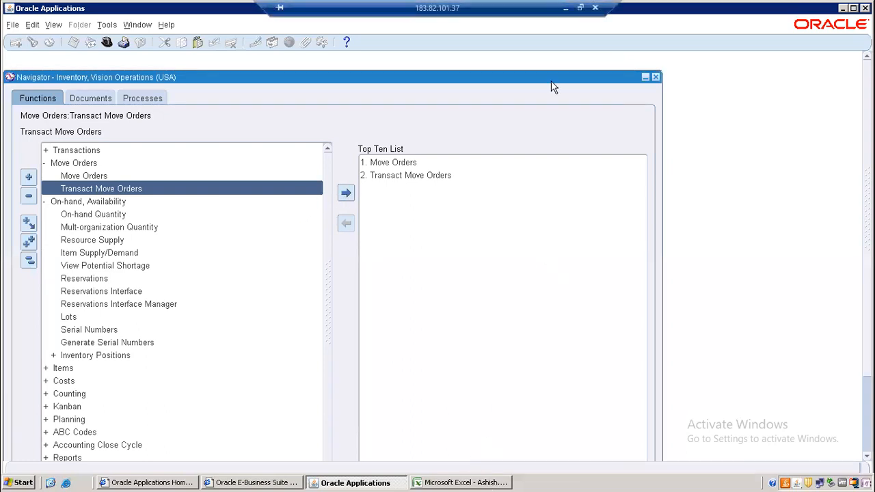
left_click(566, 10)
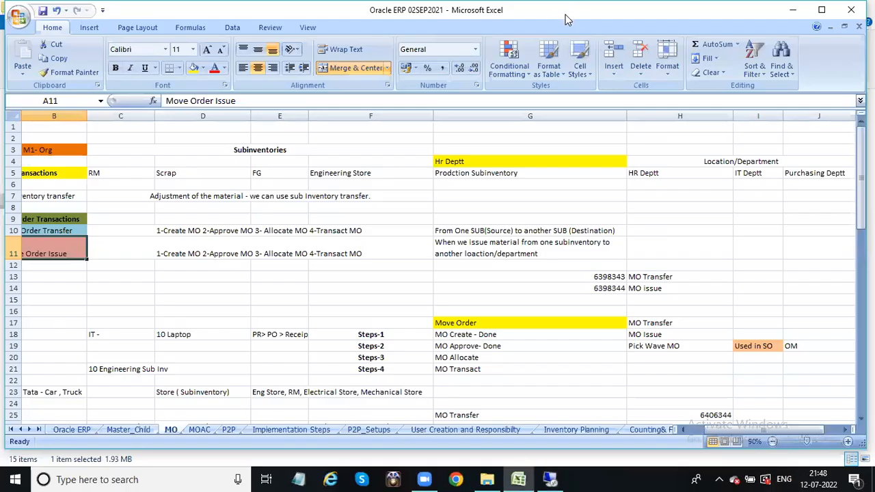
left_click(162, 251)
left_click_drag(714, 429, 703, 438)
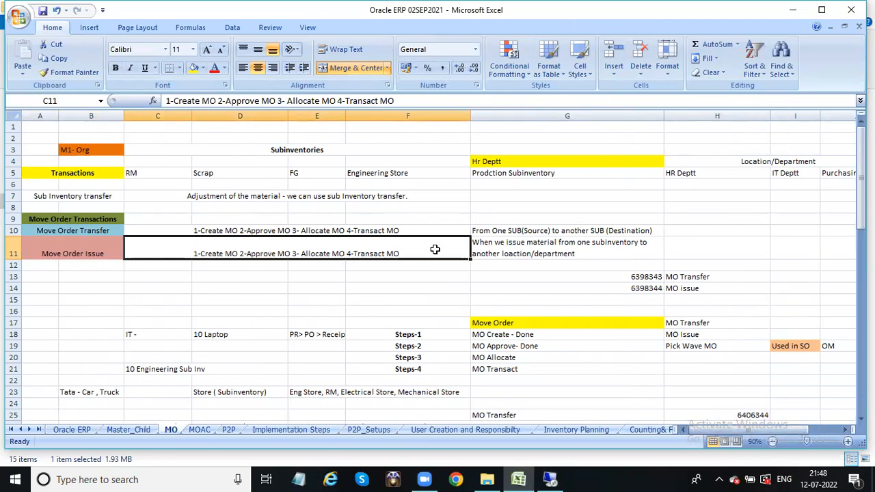
left_click(532, 248)
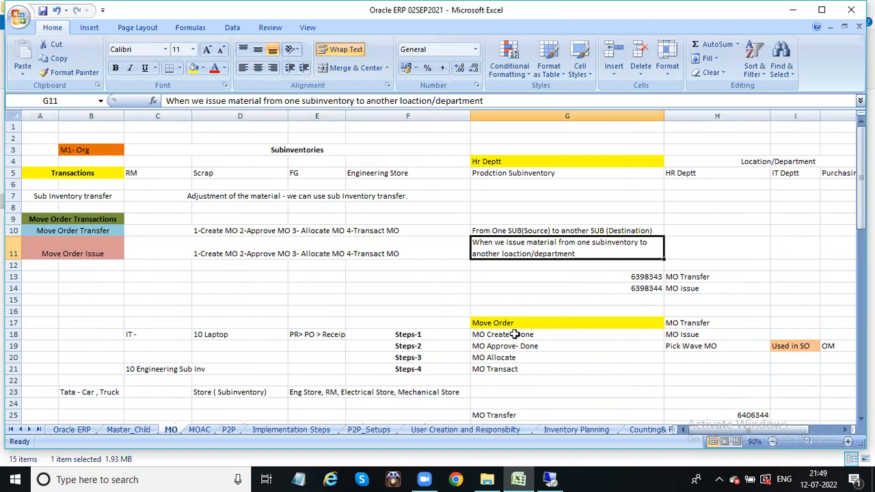
left_click(551, 478)
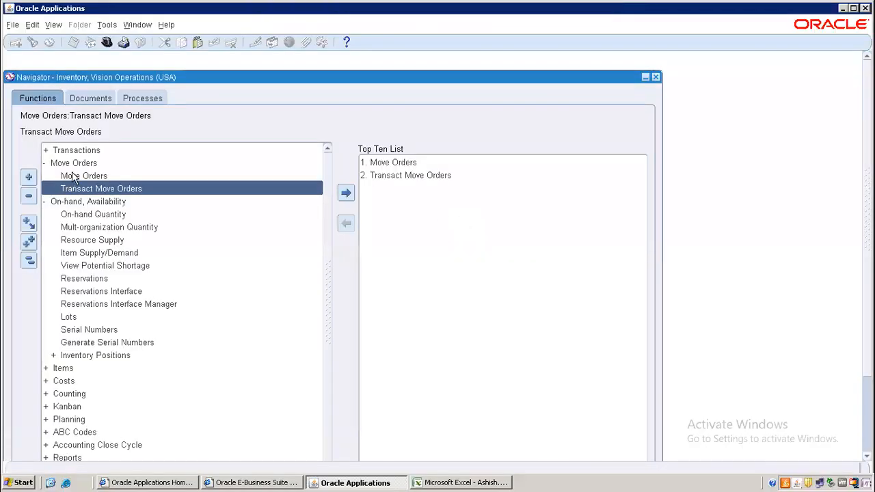
double_click(89, 214)
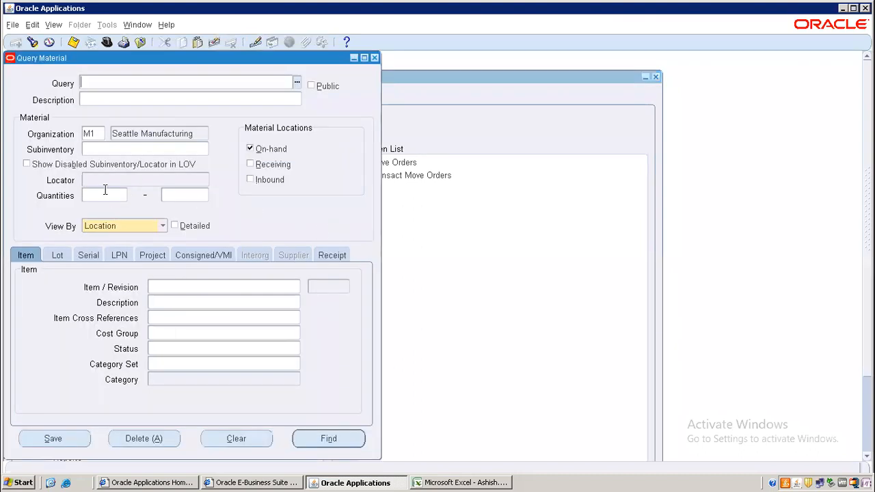
left_click(175, 226)
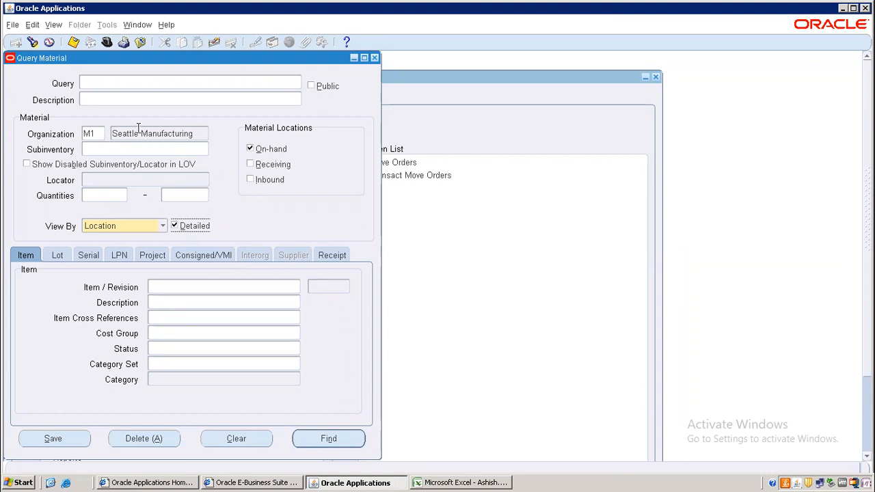
left_click(195, 288)
type("An001")
key("Tab")
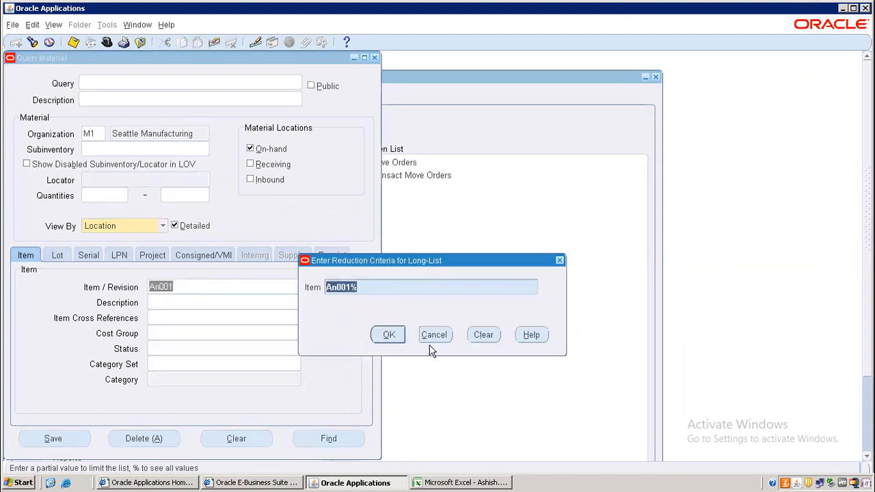
left_click(433, 335)
key("BackSpace")
type("AN")
key("Tab")
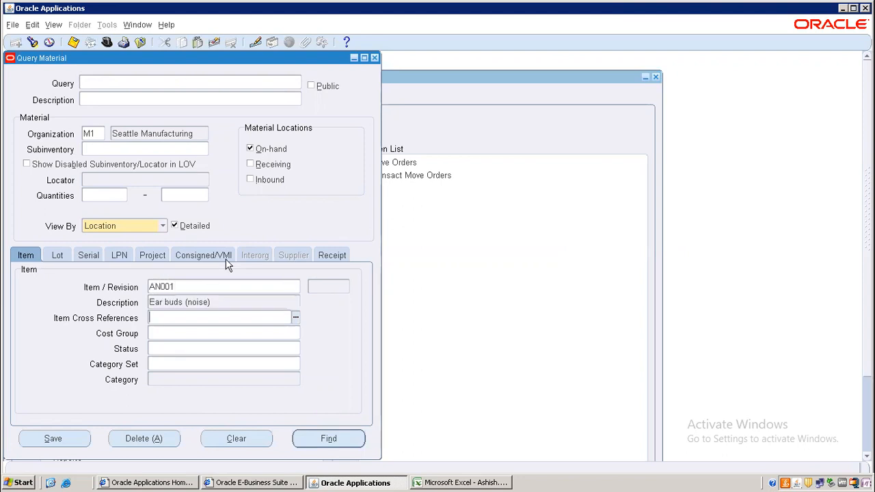
left_click(342, 438)
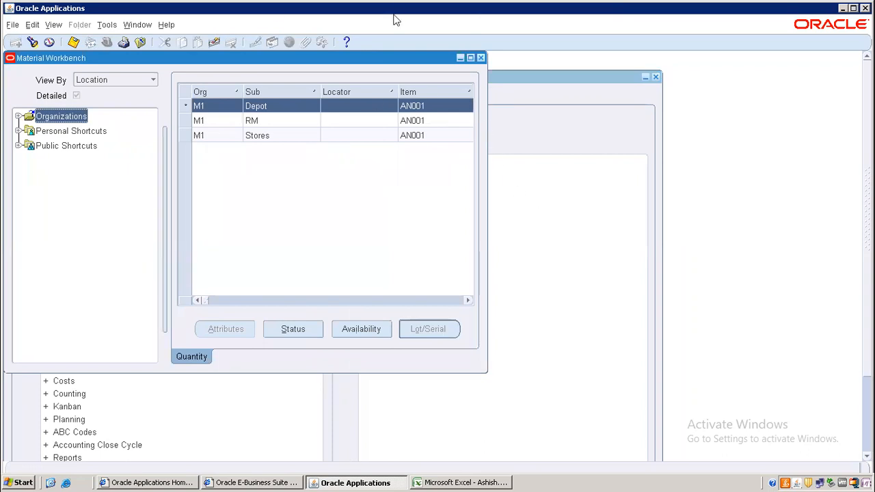
left_click(470, 58)
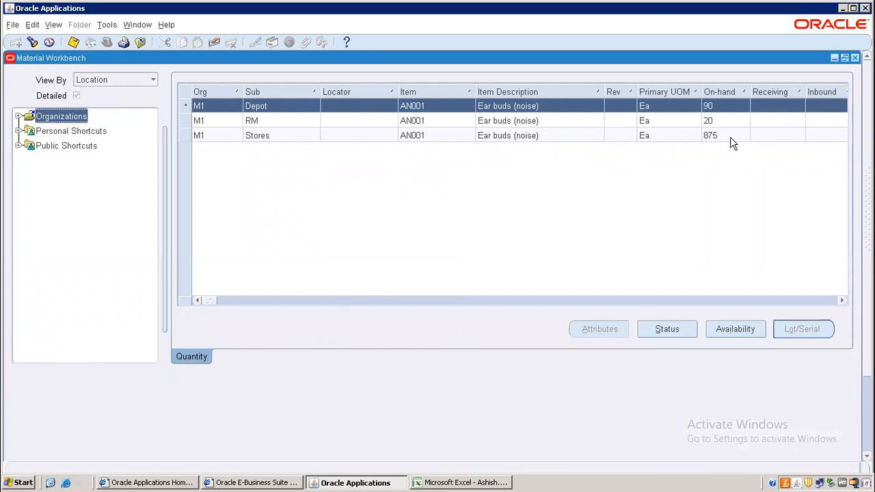
left_click(855, 58)
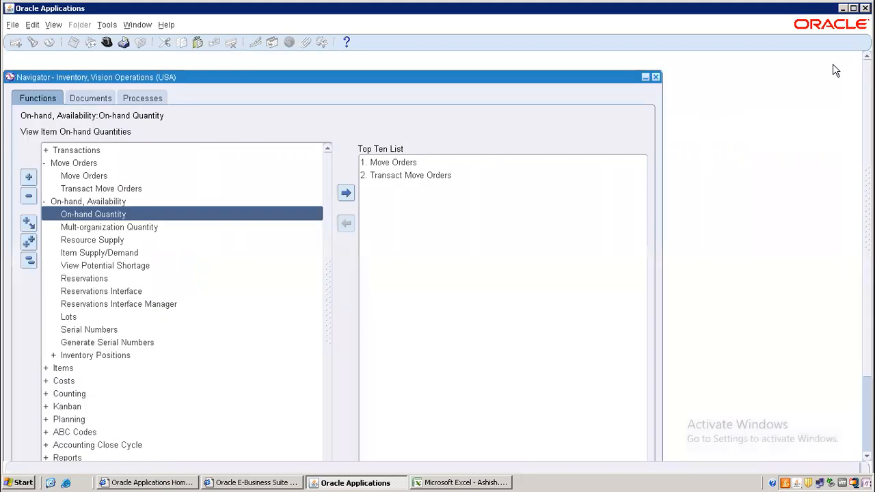
Search Material Transactions for item AN001 with both date limits cleared
double_click(75, 152)
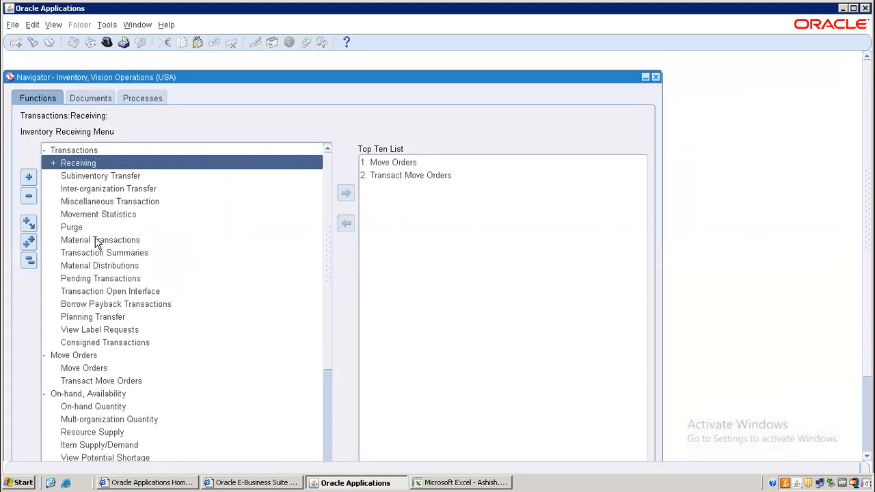
double_click(89, 240)
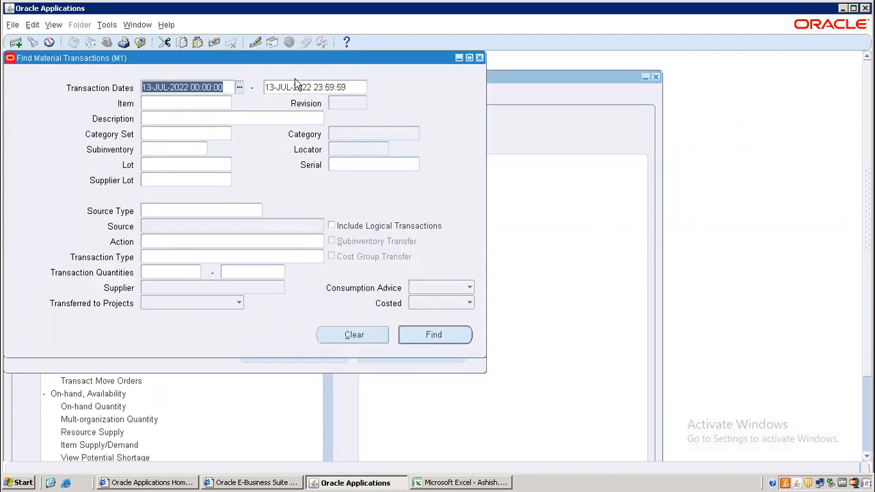
key("Delete")
left_click(342, 87)
key("Delete")
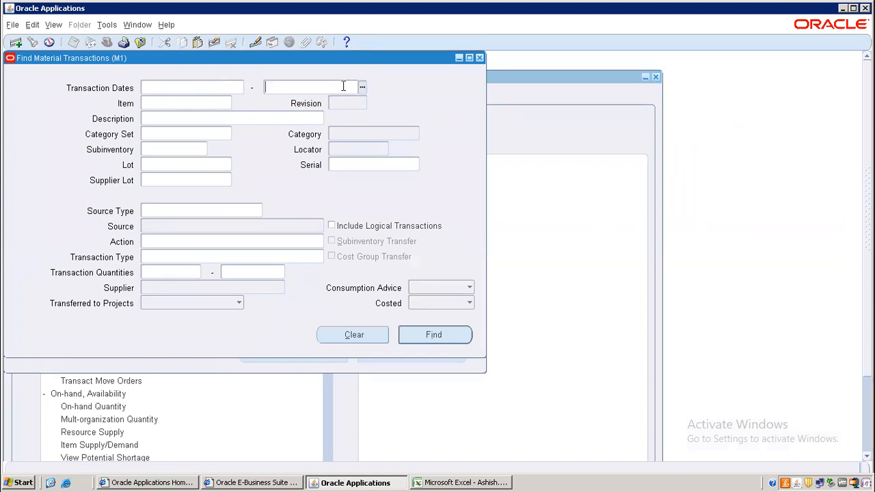
left_click(215, 100)
type("AN001")
key("Tab")
left_click(430, 334)
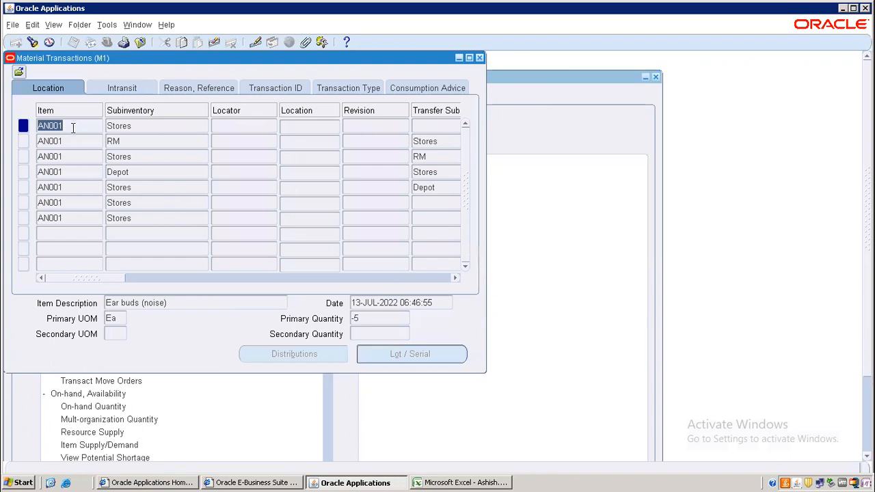
Browse the AN001 results, checking the Stores to RM transfer of 20
left_click(367, 320)
left_click(97, 143)
left_click(74, 156)
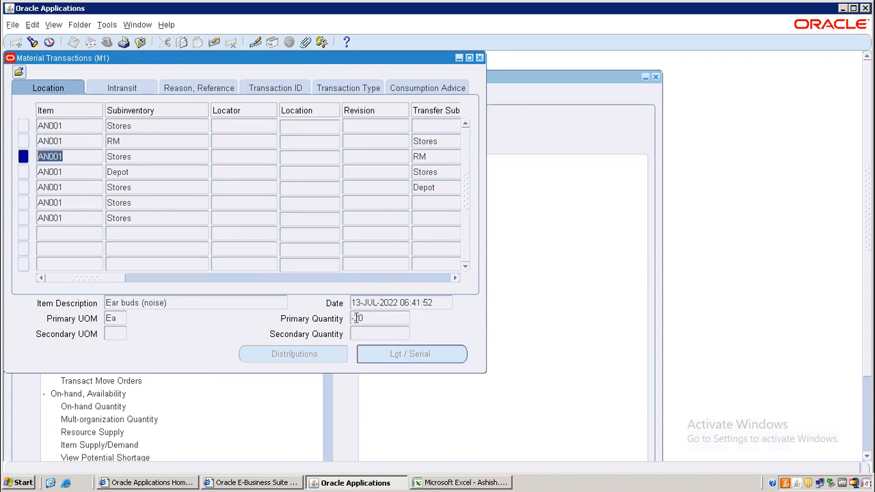
left_click(136, 155)
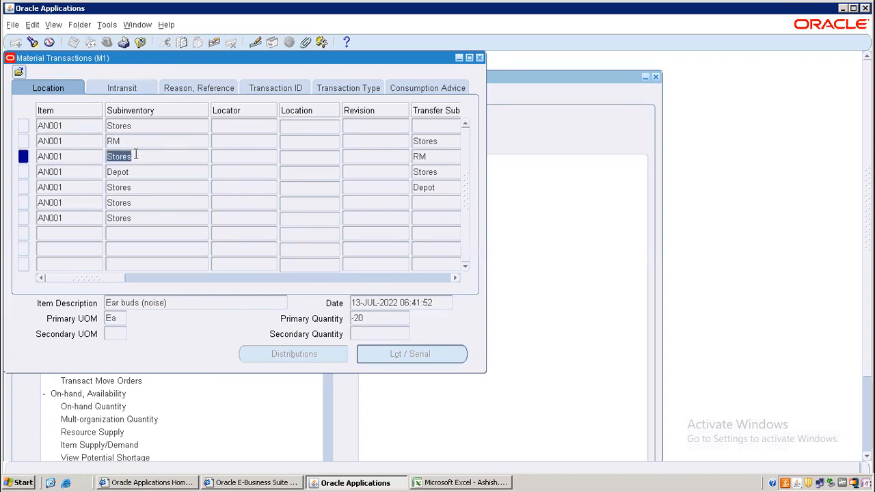
left_click(84, 140)
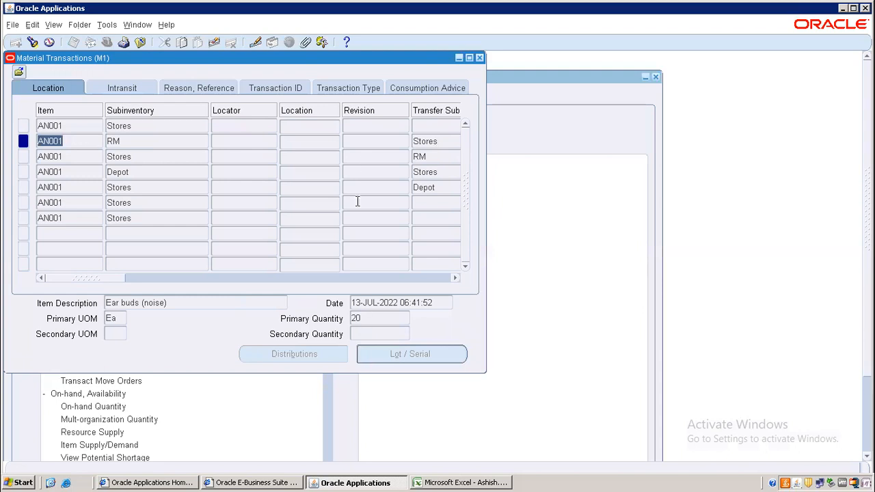
Compare the Move Order Transfer records of 20 and -20 by transaction type
left_click(355, 87)
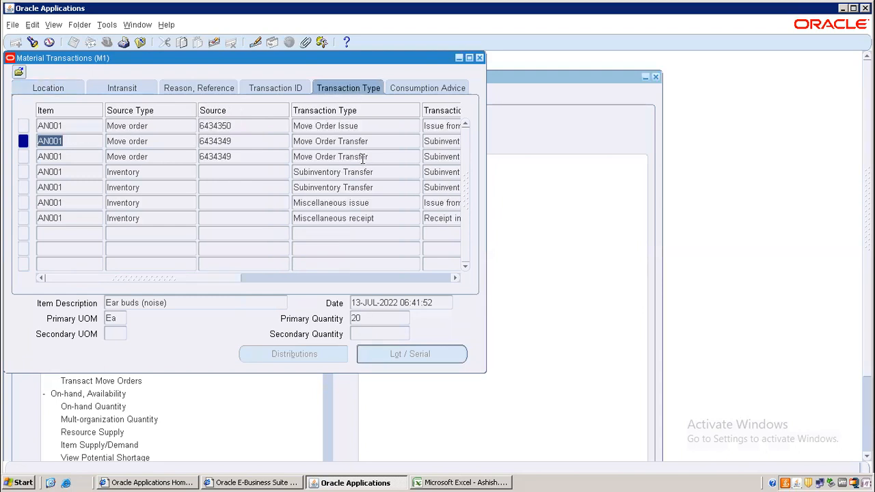
left_click(338, 153)
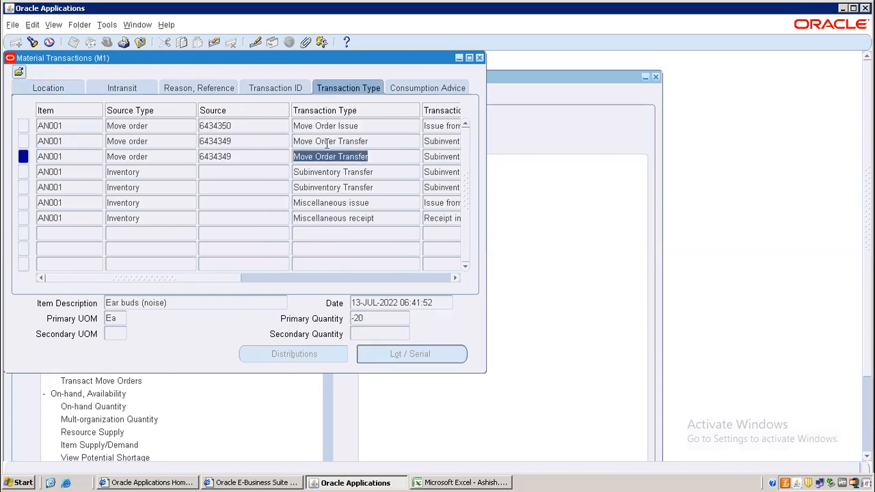
left_click(326, 142)
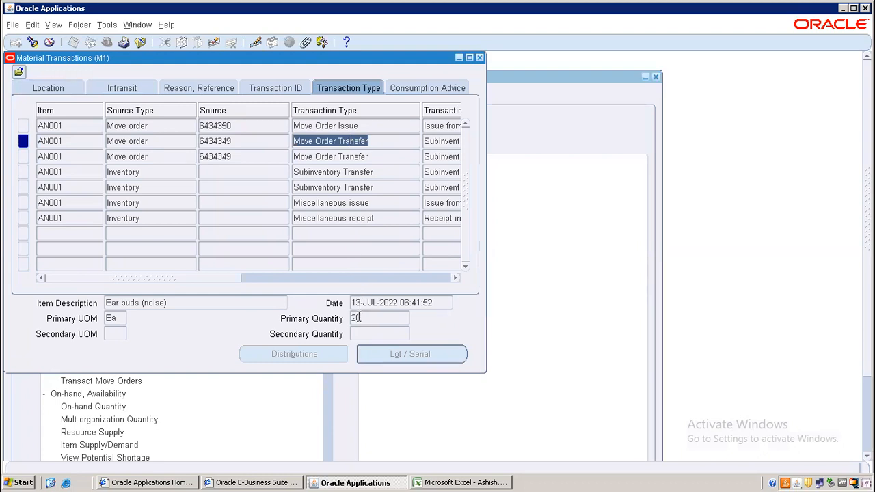
left_click(339, 156)
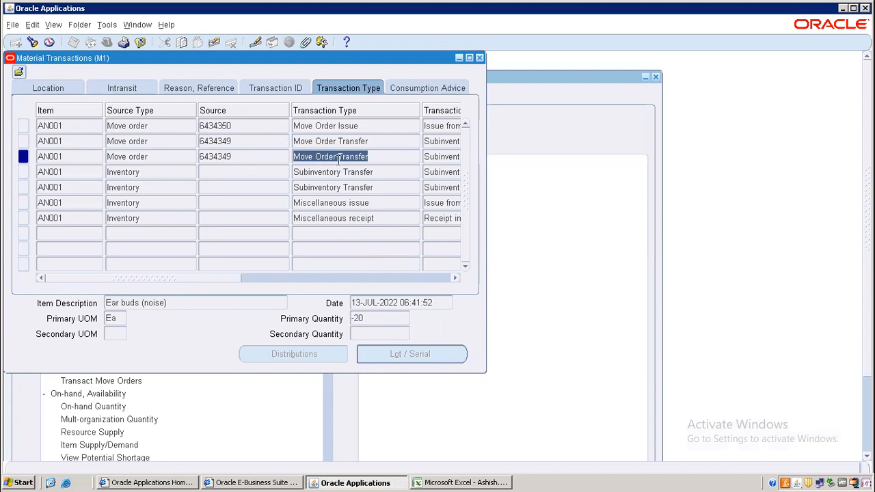
Compare the subinventory quantities of the Stores issue and Stores/RM transfer records
left_click(48, 88)
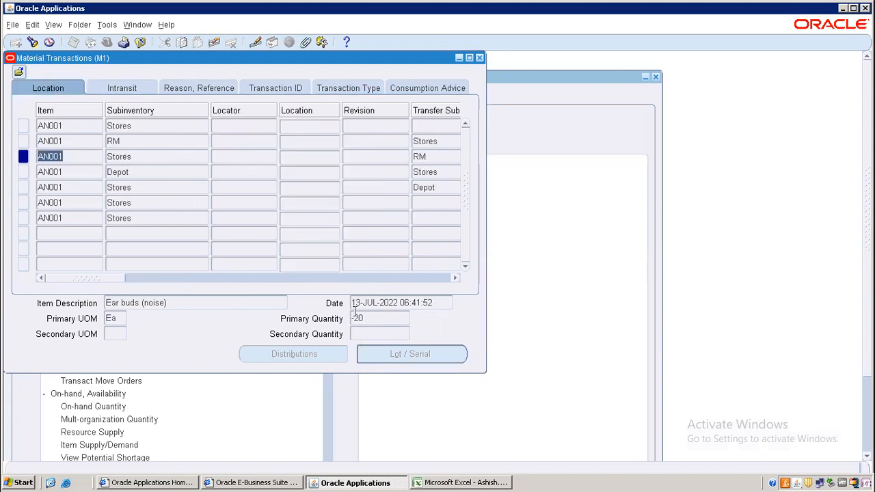
left_click(114, 141)
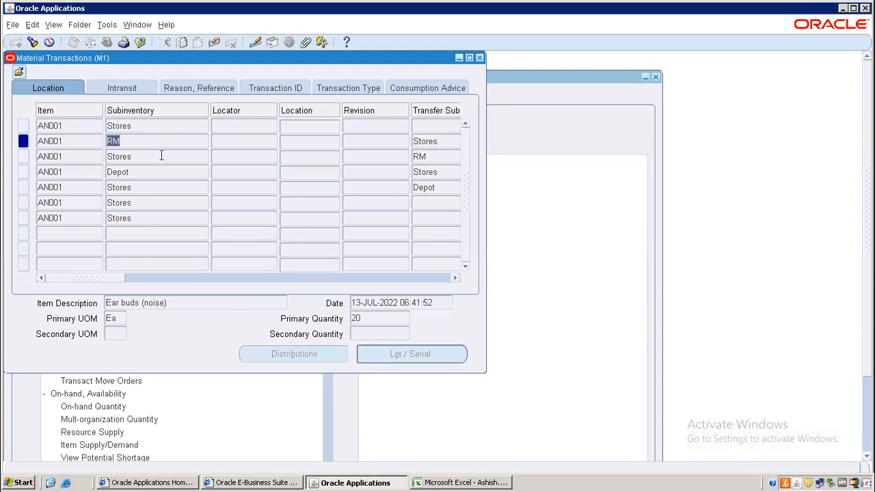
left_click(122, 127)
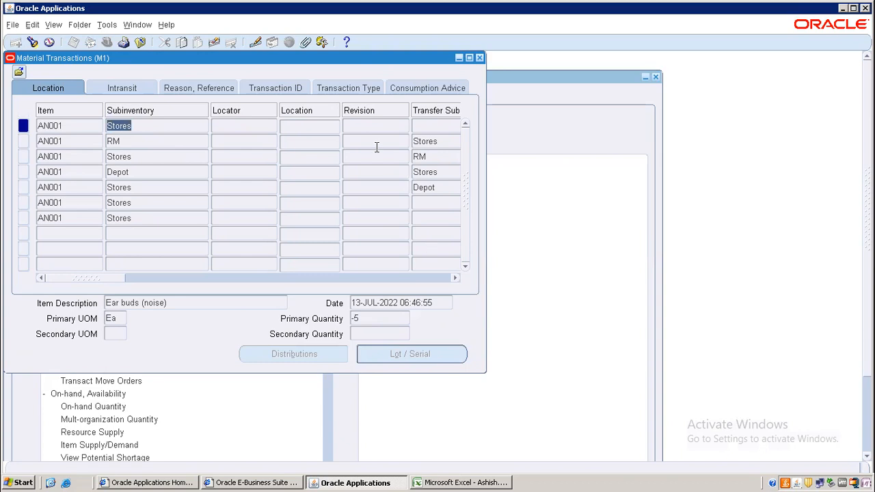
left_click(125, 156)
left_click(120, 141)
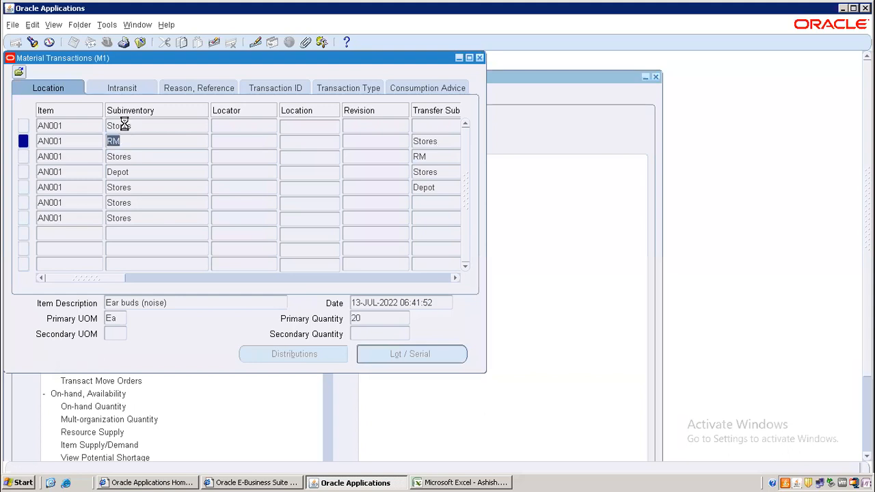
left_click(123, 125)
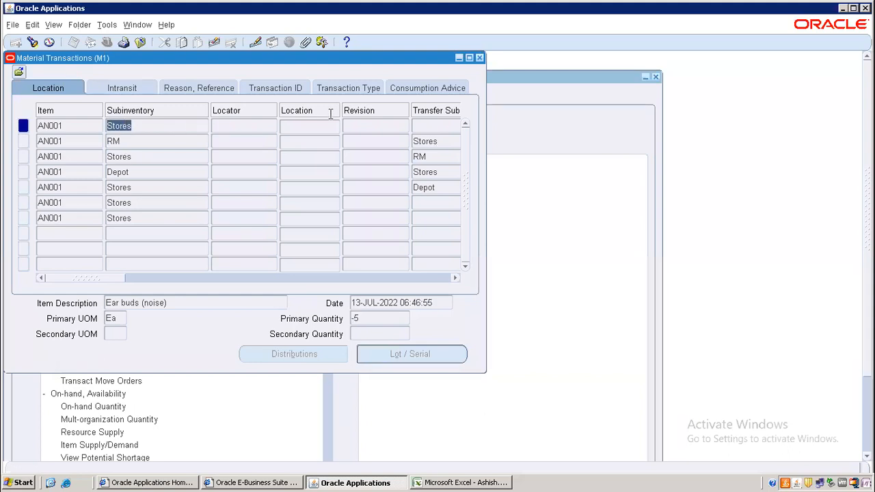
Confirm move order numbers 6434350 (issue) and 6434349 (transfer), then close and return to Excel
left_click(343, 89)
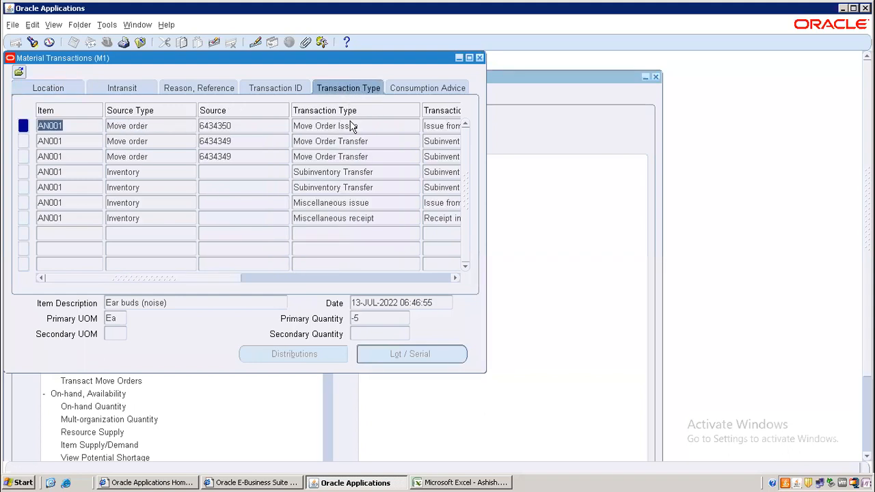
left_click(360, 125)
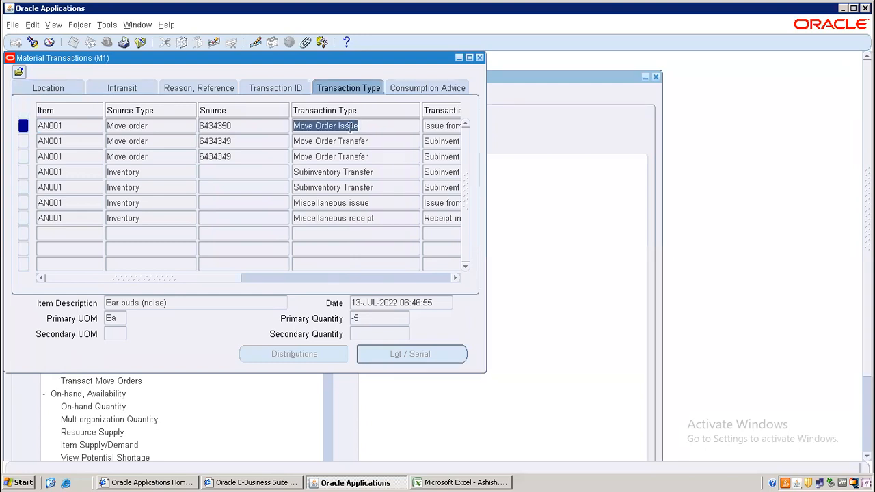
left_click(244, 126)
left_click(243, 126)
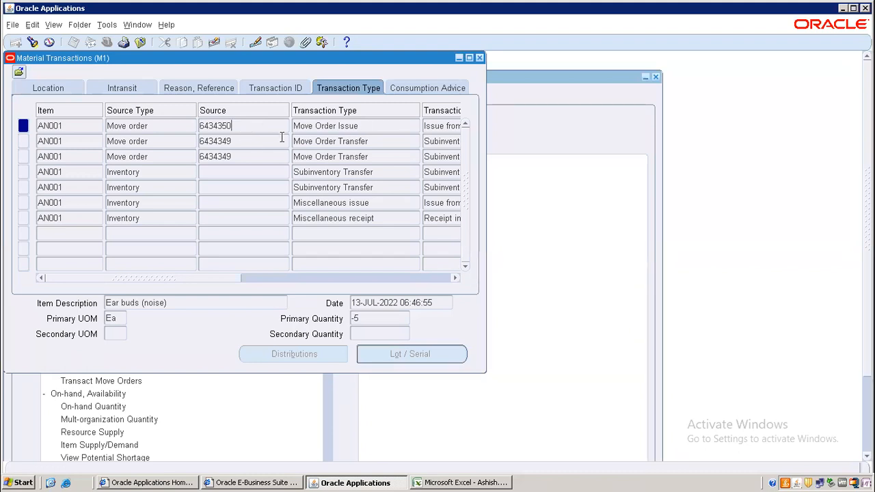
left_click(232, 140)
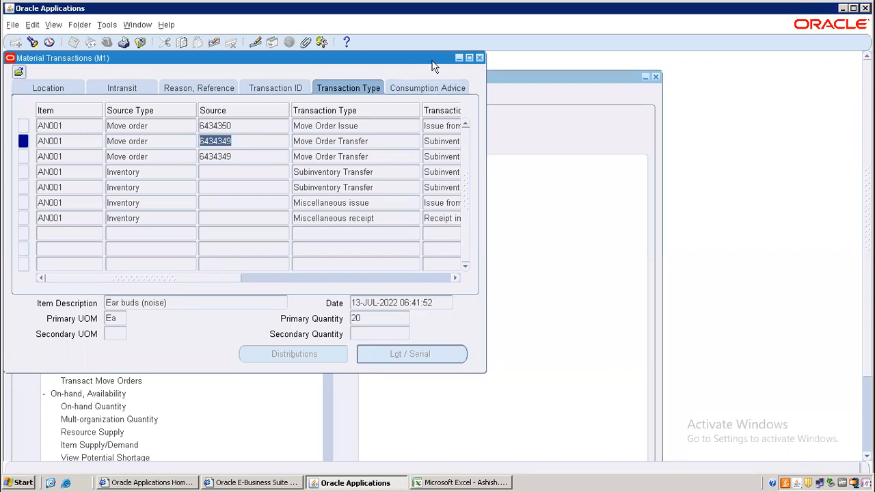
left_click(479, 57)
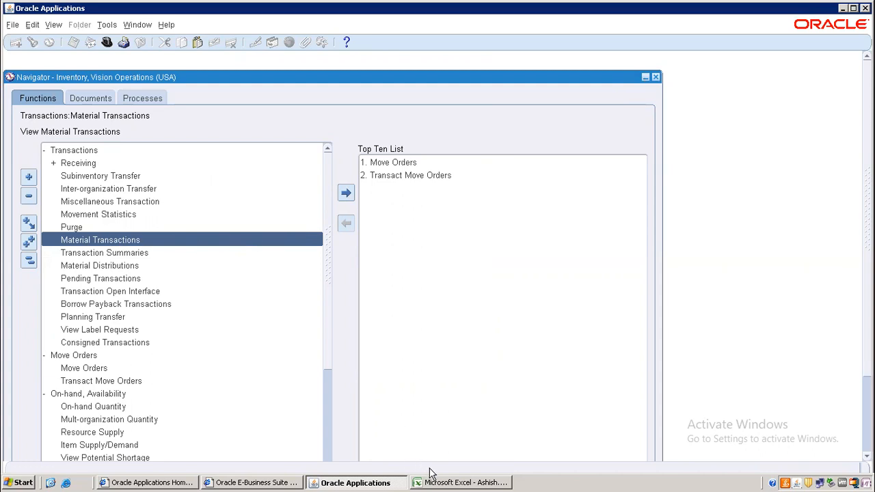
left_click(566, 11)
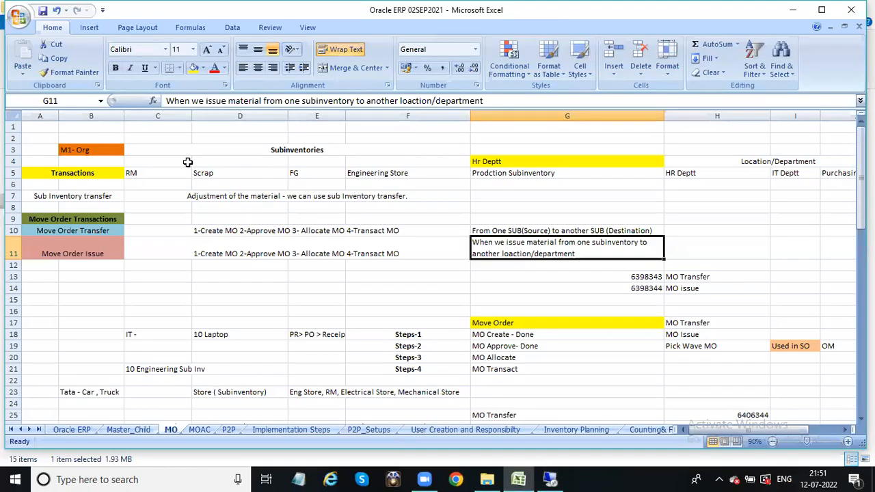
left_click(96, 197)
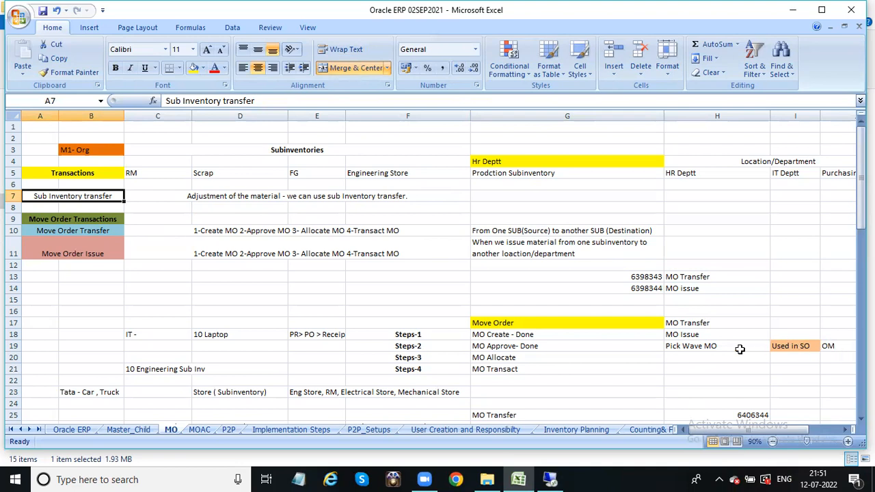
left_click(684, 326)
left_click(680, 333)
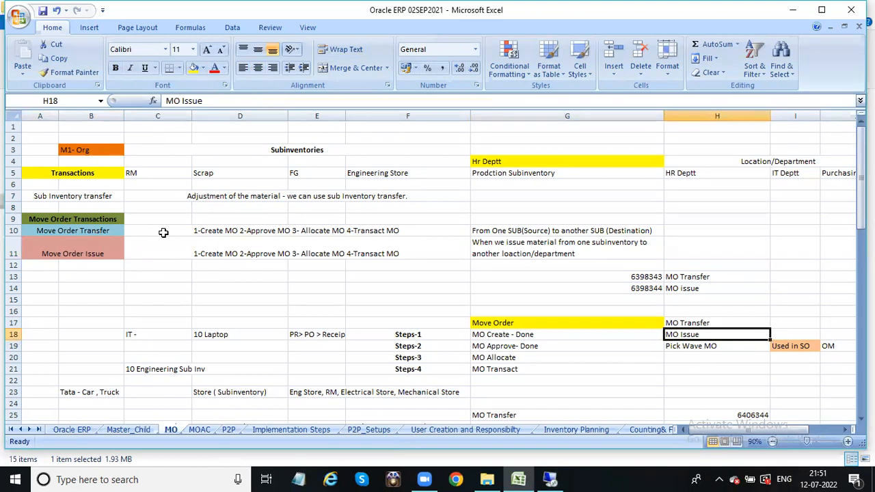
left_click(228, 231)
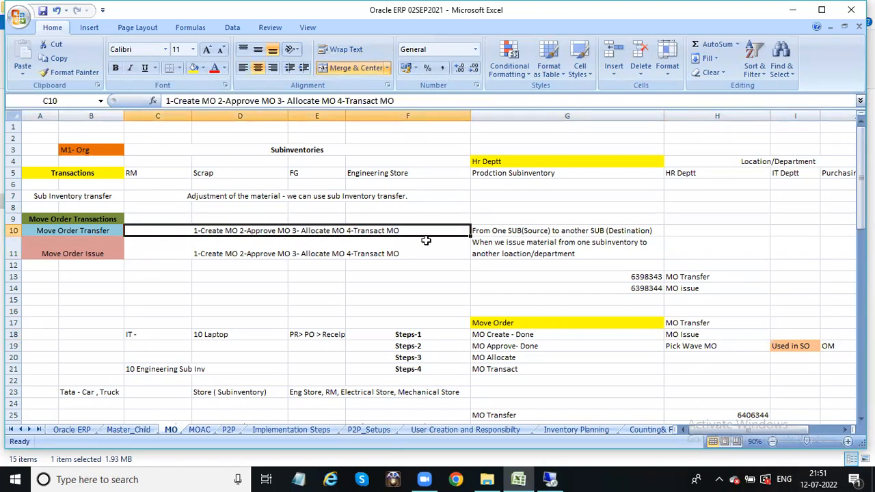
left_click(385, 252)
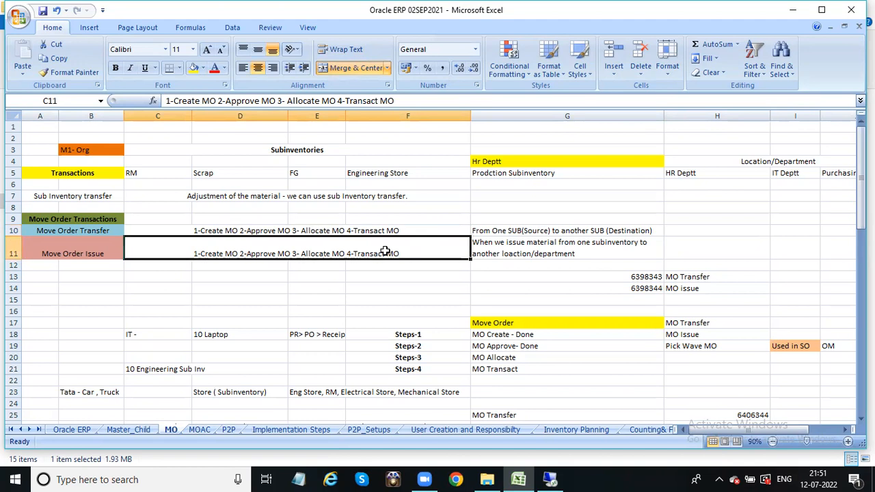
left_click(510, 232)
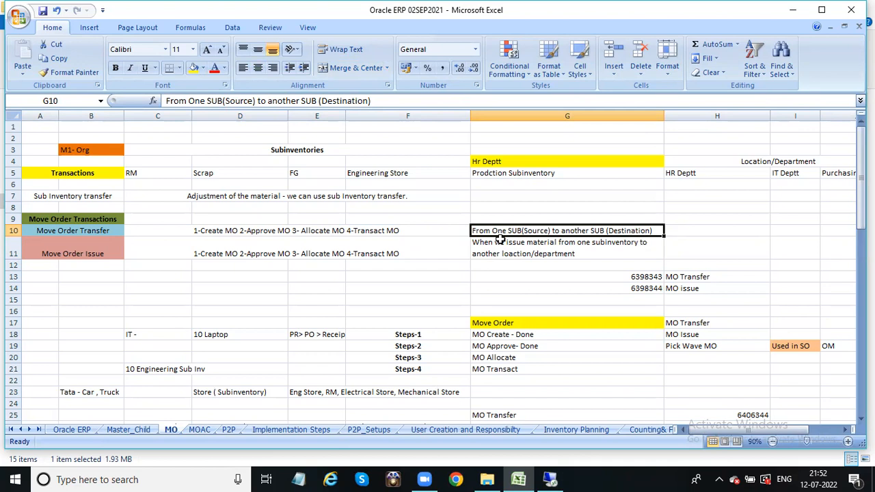
left_click(80, 232)
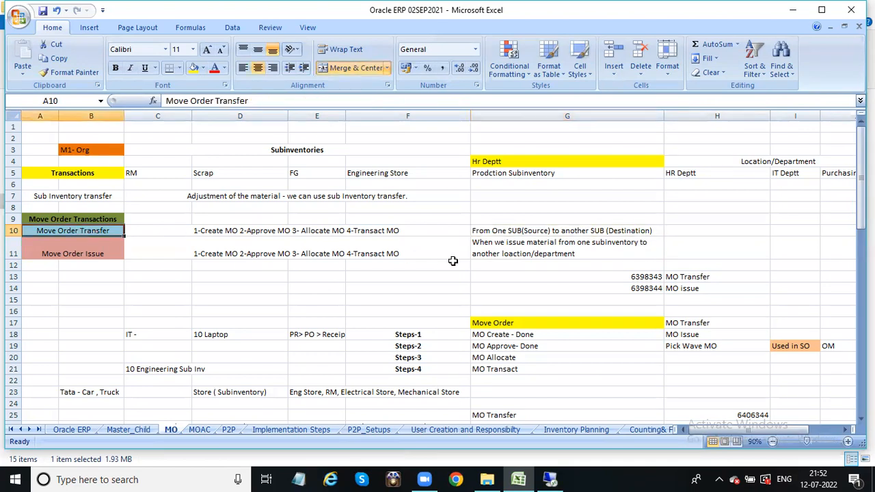
left_click(550, 247)
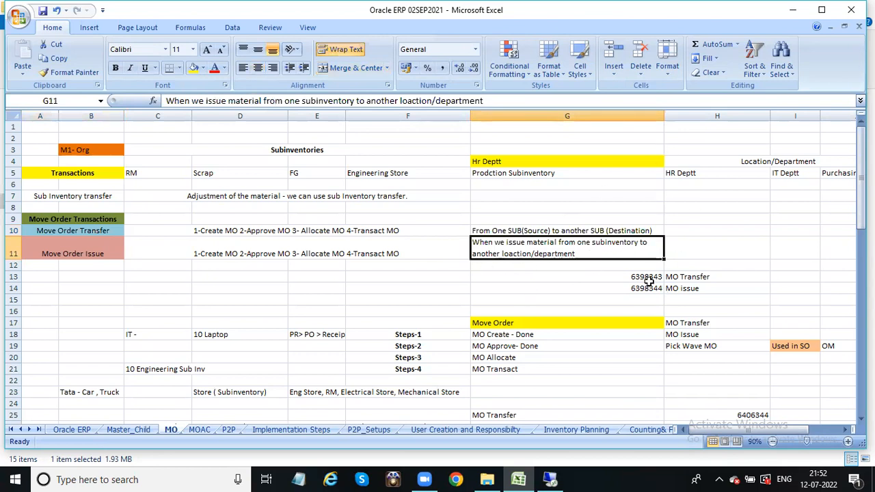
left_click_drag(861, 205, 860, 176)
left_click(469, 126)
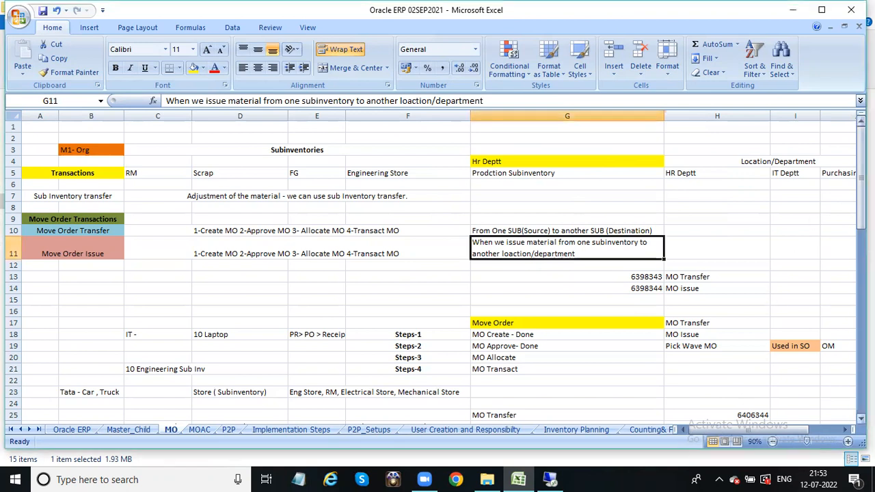
left_click(861, 301)
left_click(861, 164)
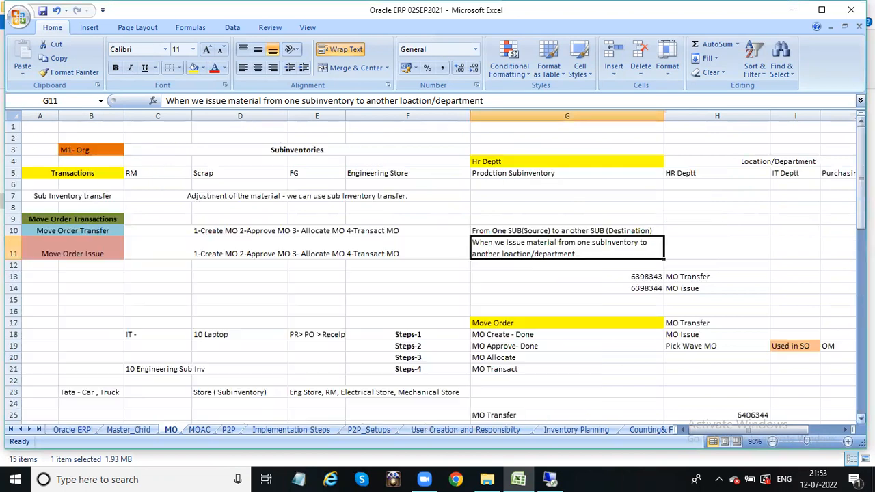